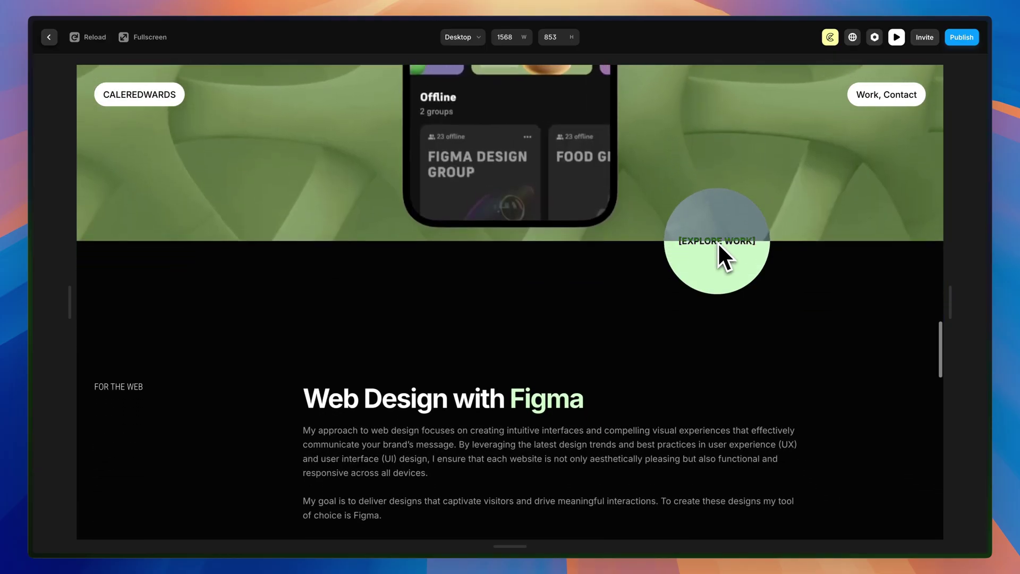
Step: In the preview, switch between the Work and Contact pages to watch their transitions, ending on Work
left_click(866, 93)
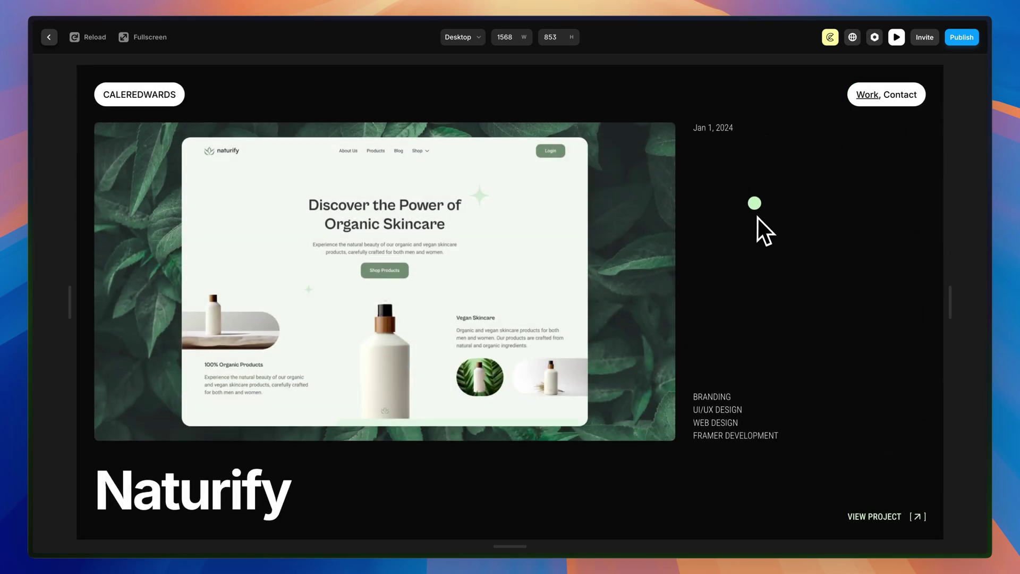
scroll(757, 219, "down", 5)
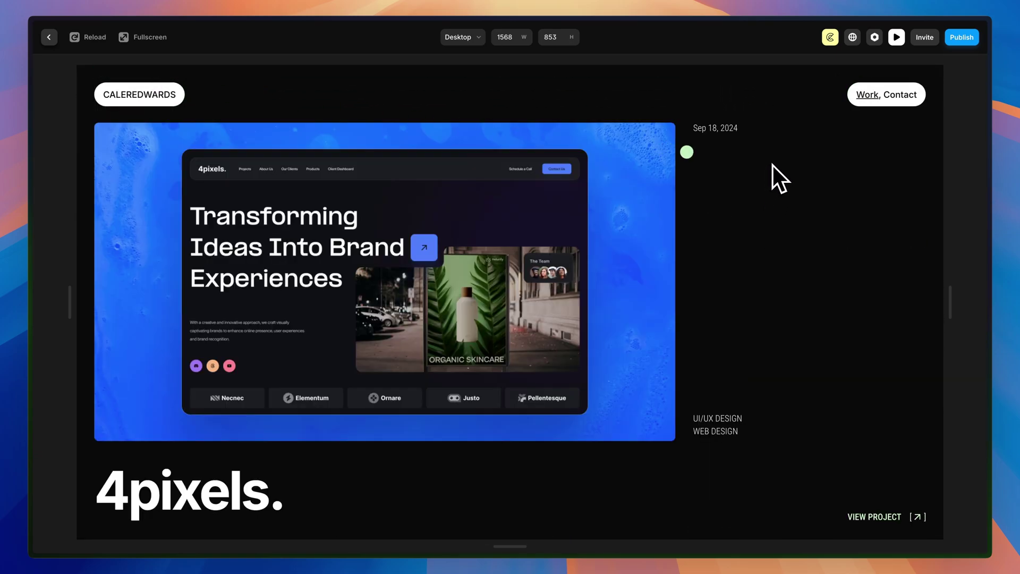
left_click(906, 97)
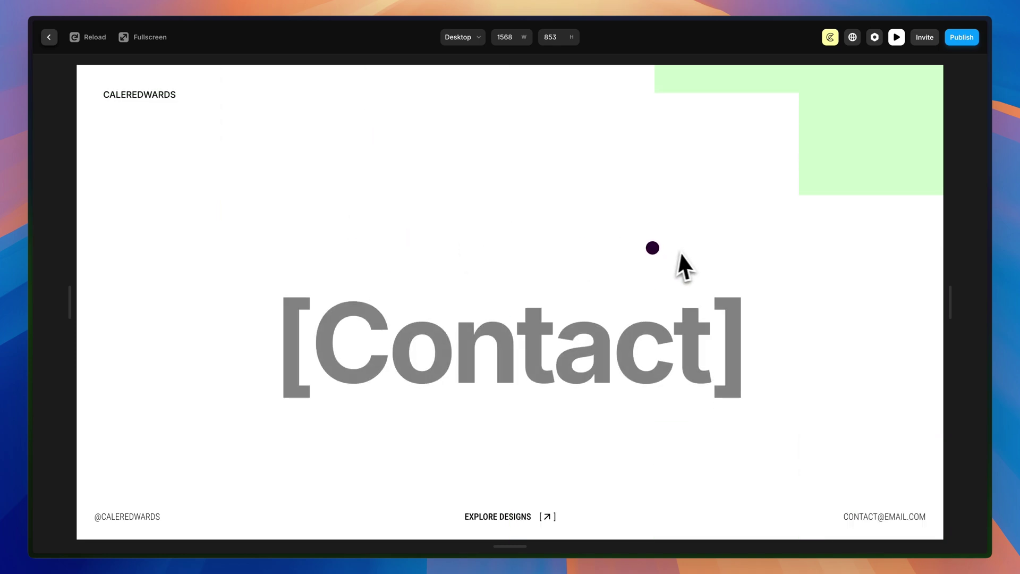
left_click(866, 100)
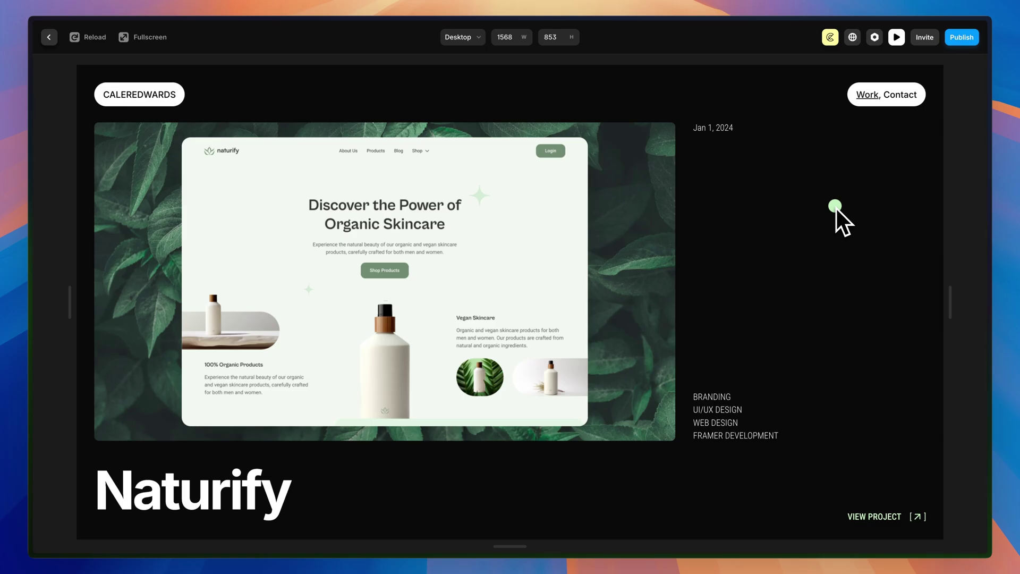
Step: Add an All Pages entrance transition on the Desktop breakpoint with Offset Y -1000 and 0.5 s time
key("Escape")
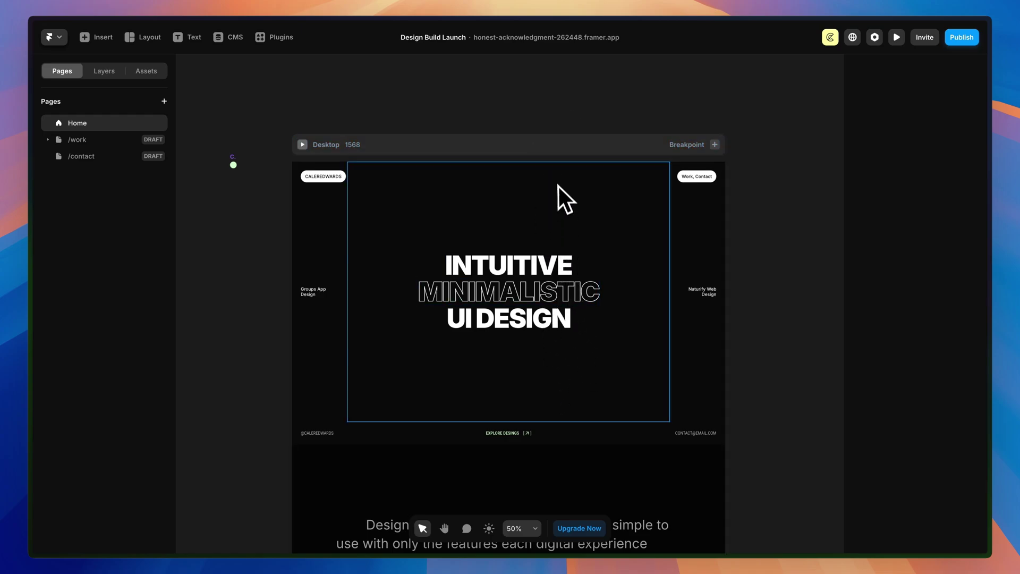
left_click(558, 152)
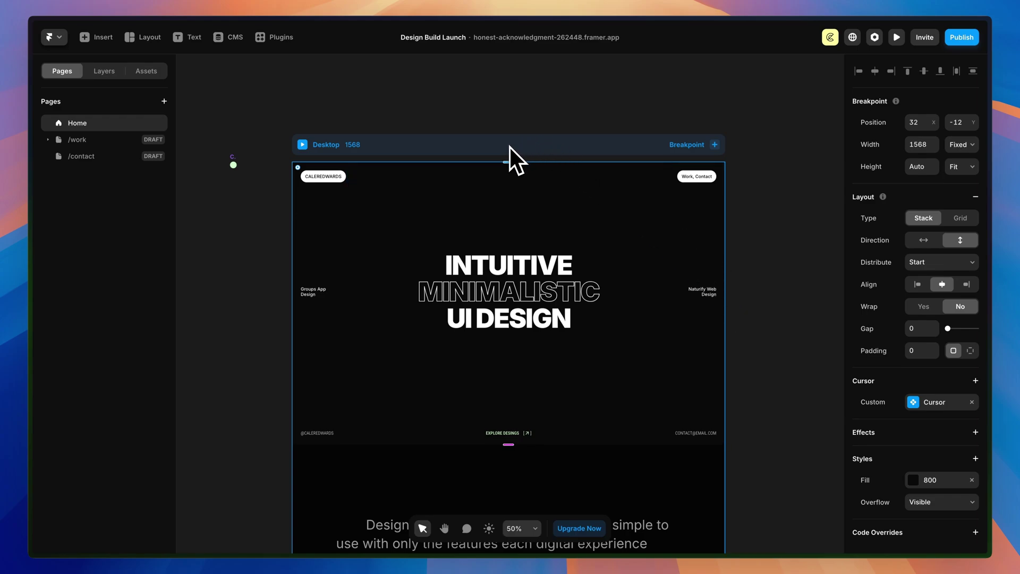
left_click(976, 432)
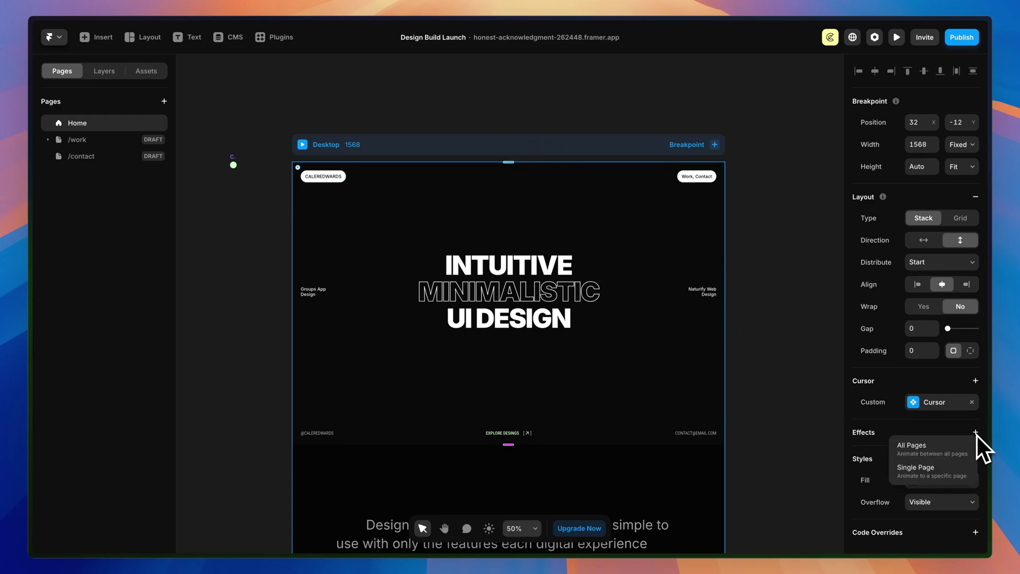
left_click(924, 458)
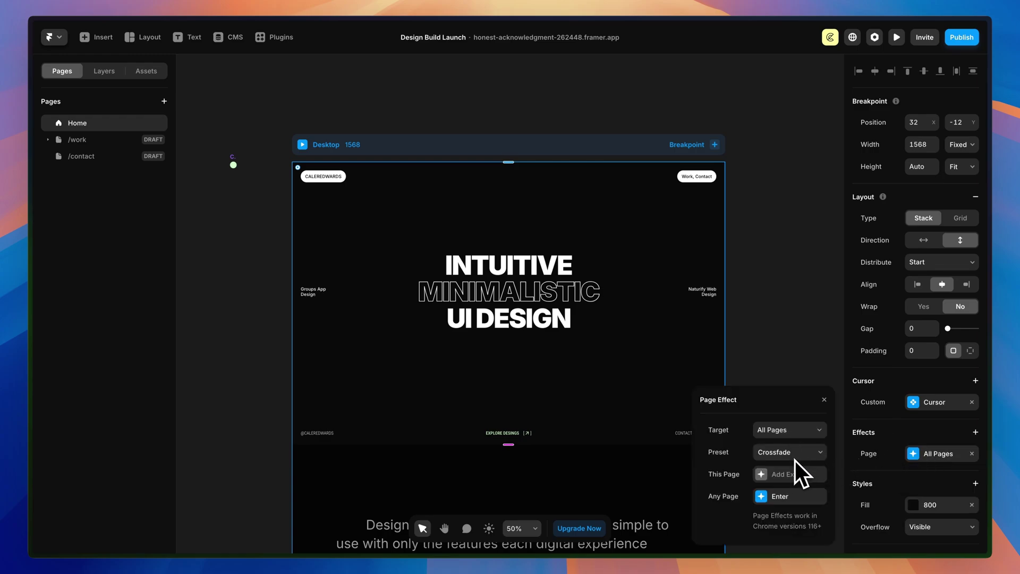
left_click(778, 498)
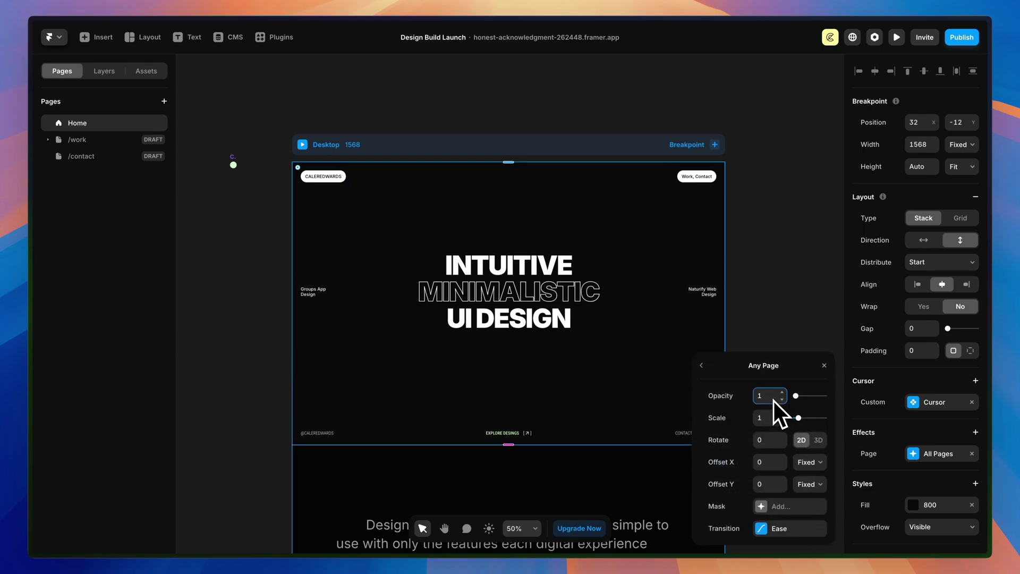
left_click(772, 485)
key("Return")
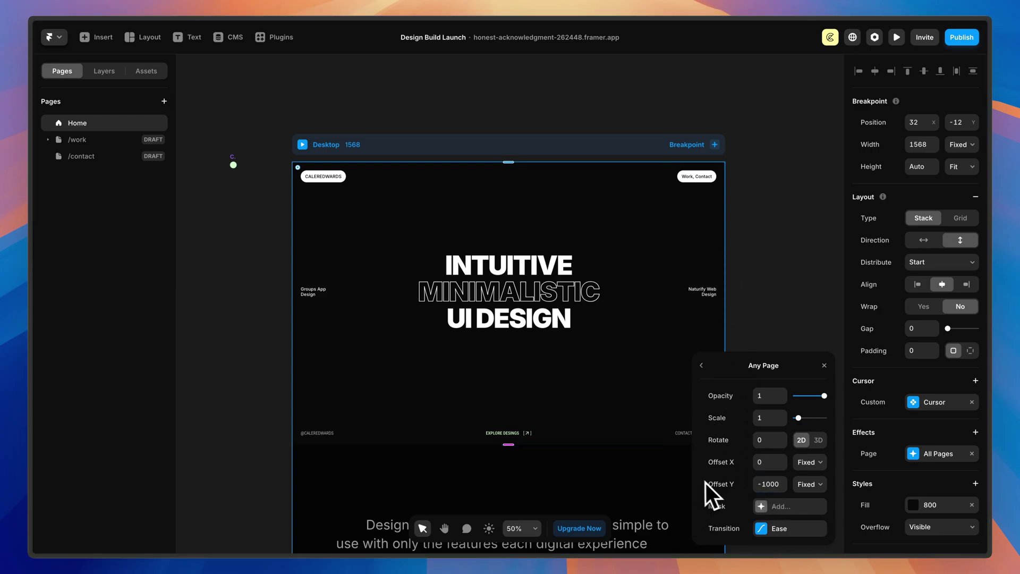
left_click(763, 528)
left_click(770, 485)
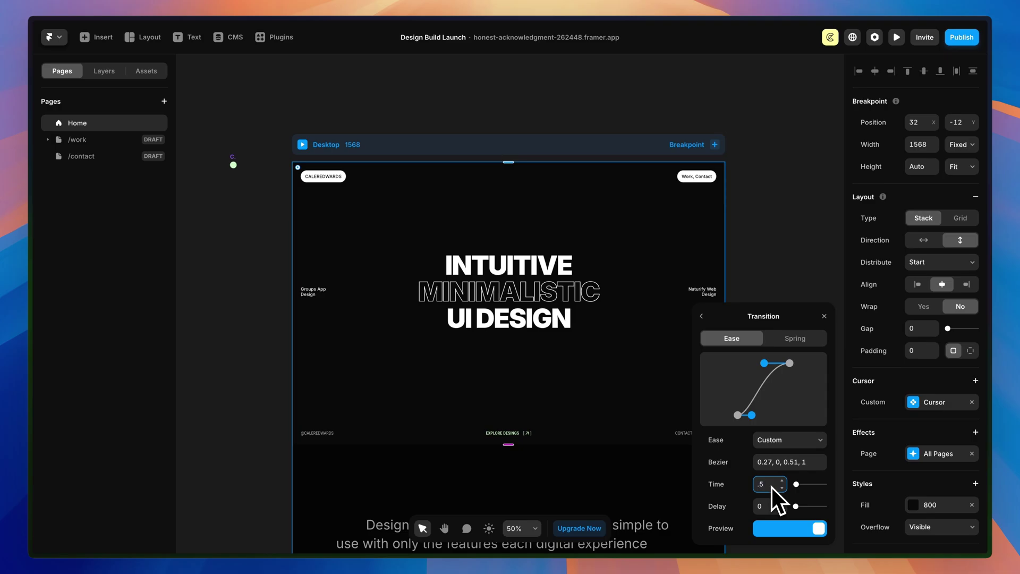
key("Return")
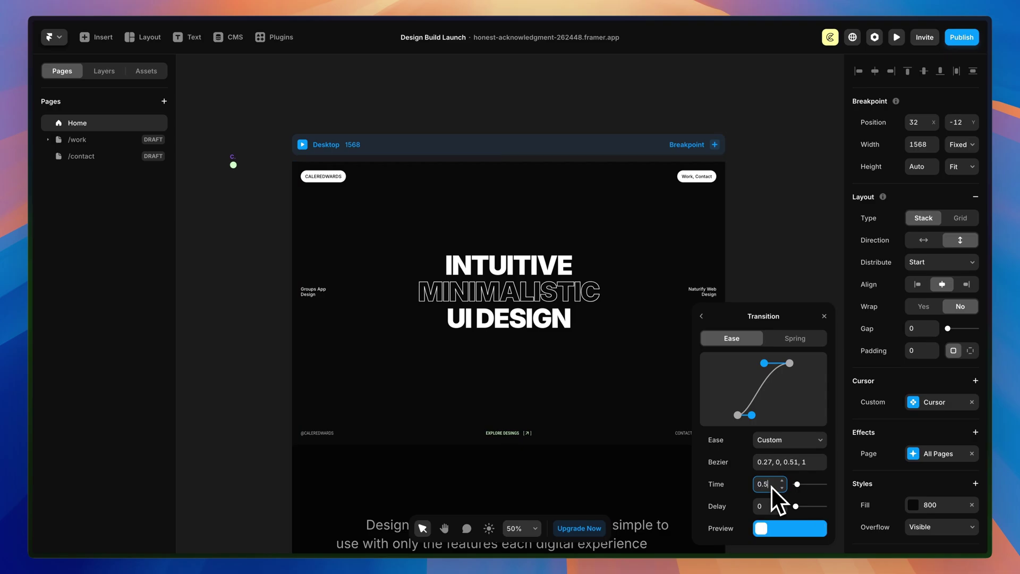
left_click(897, 36)
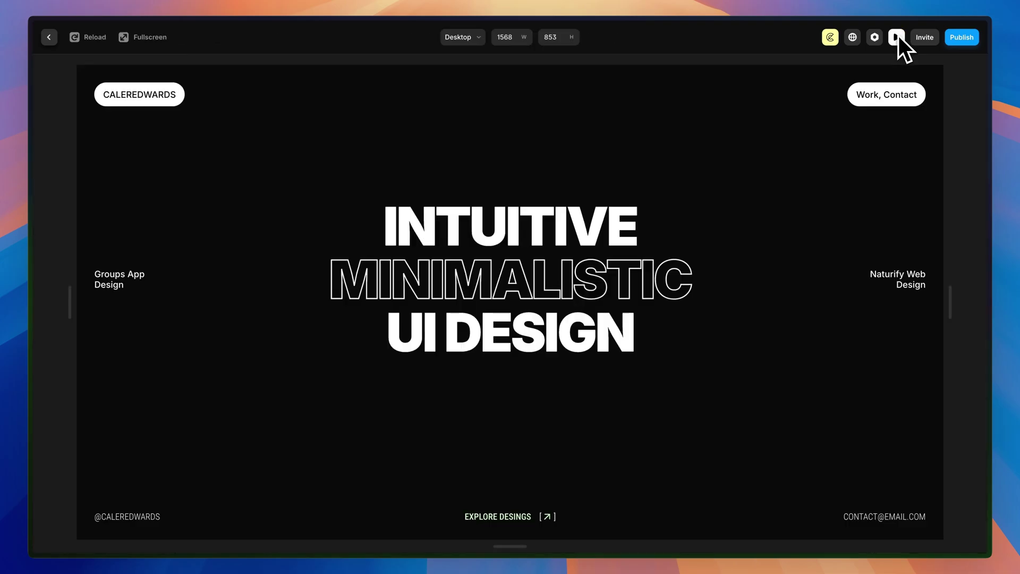
left_click(866, 97)
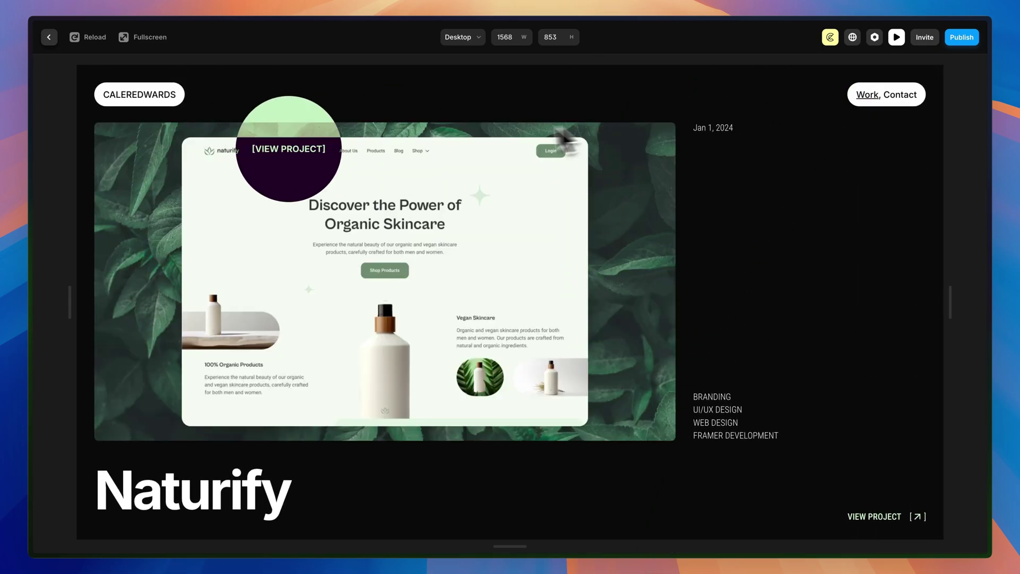
key("Escape")
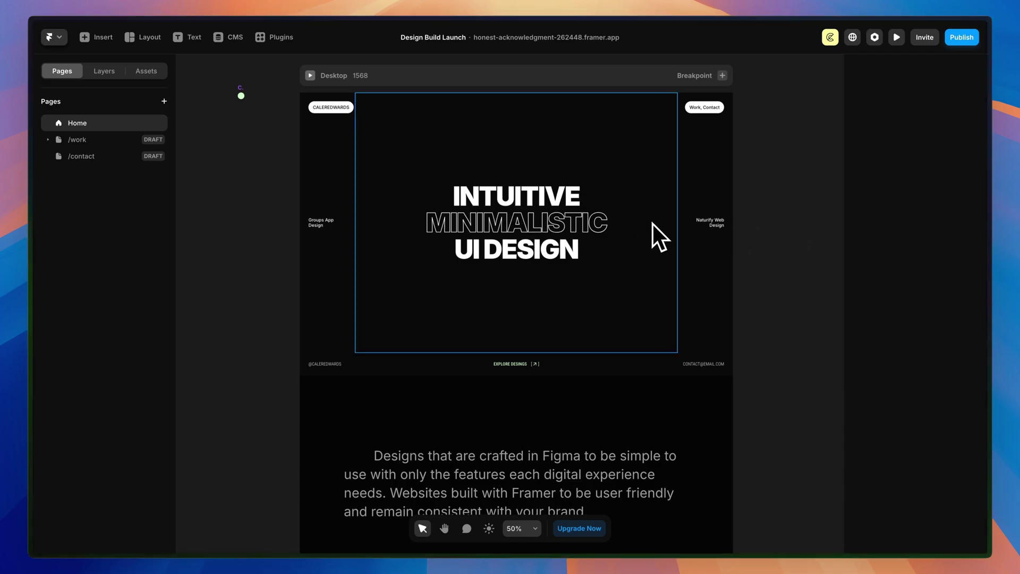
Step: Add an Appear effect to the INTUITIVE heading with an enter Offset Y of 150
left_click(520, 194)
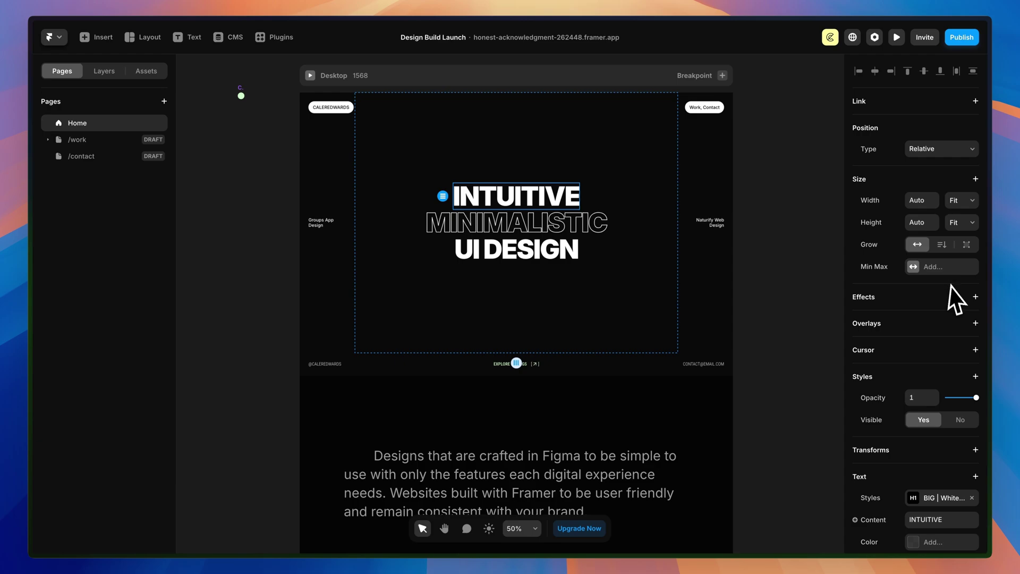
left_click(976, 296)
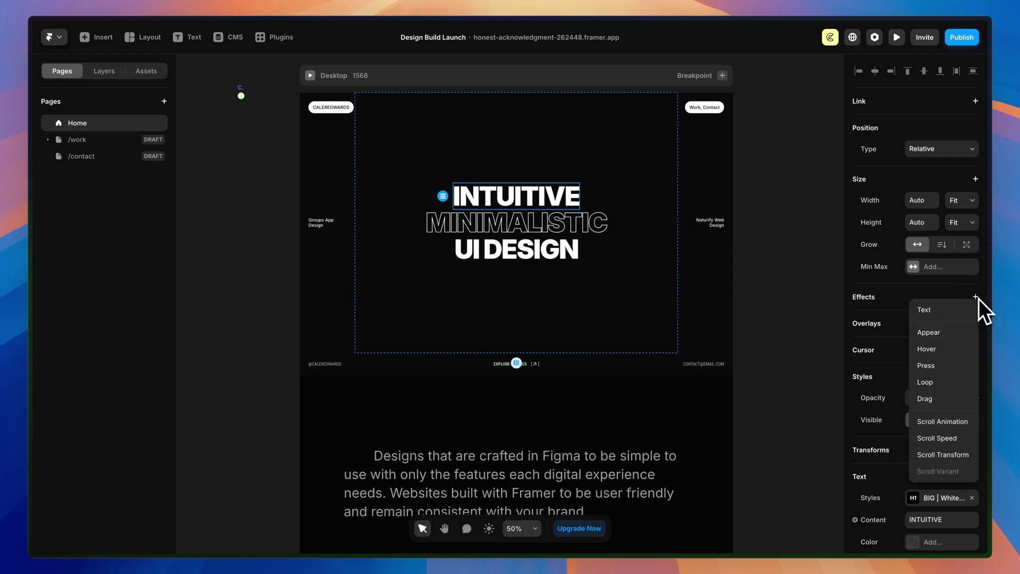
left_click(934, 334)
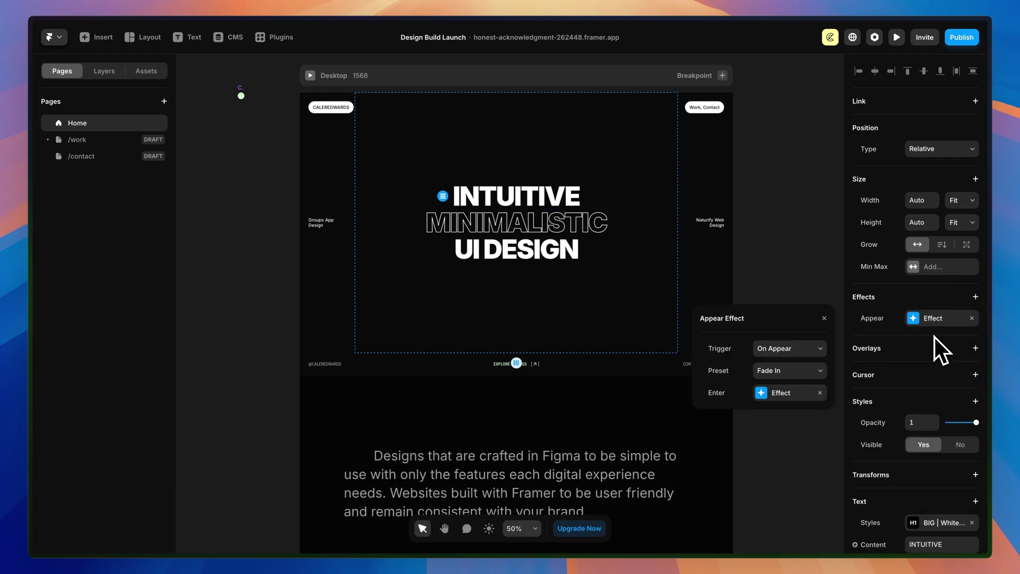
left_click(760, 393)
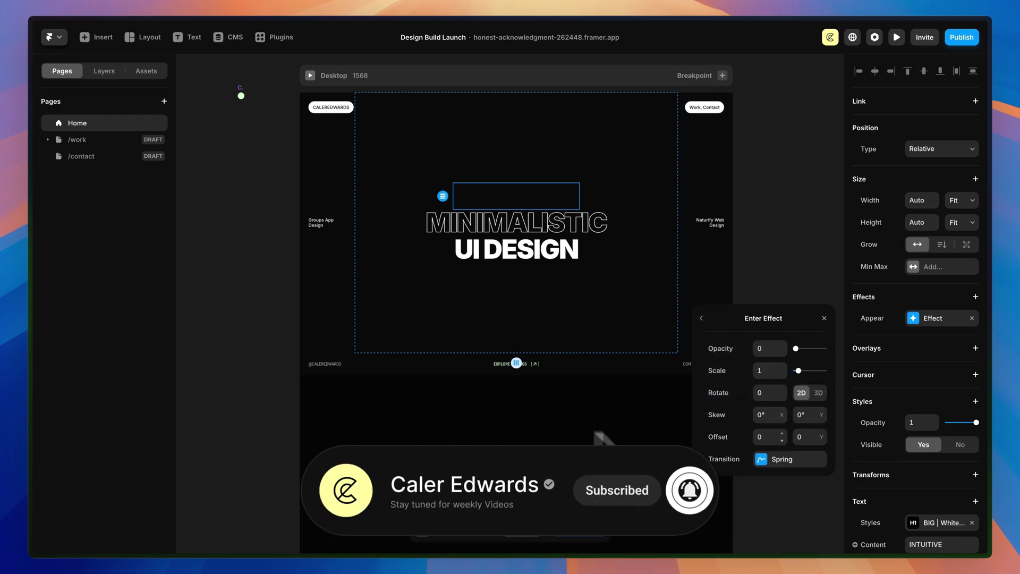
left_click(804, 437)
type("15")
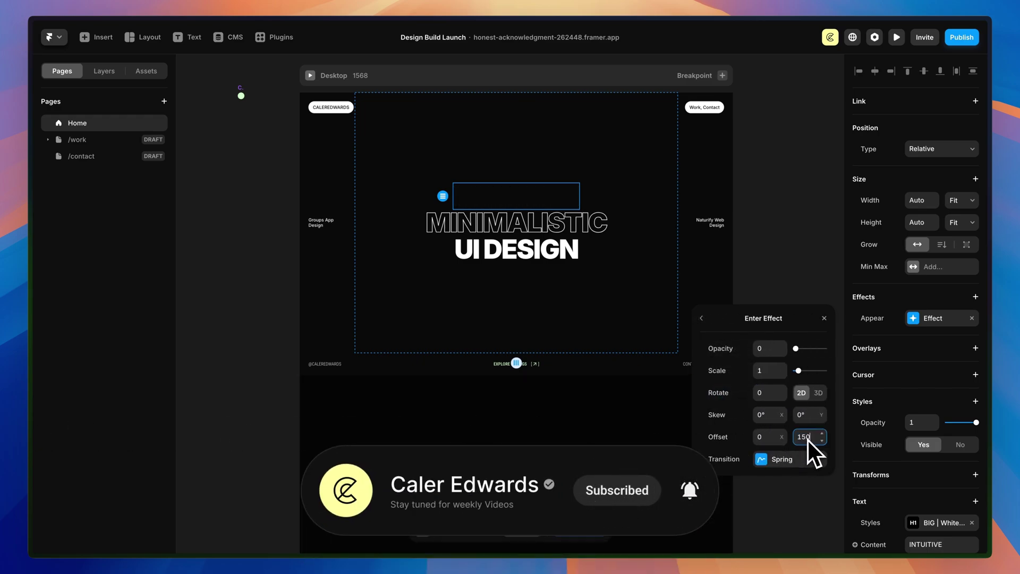
type("0")
Step: Set the heading's appear transition to Ease Out with a 1.1 s delay and 0.7 s time
left_click(781, 460)
left_click(741, 343)
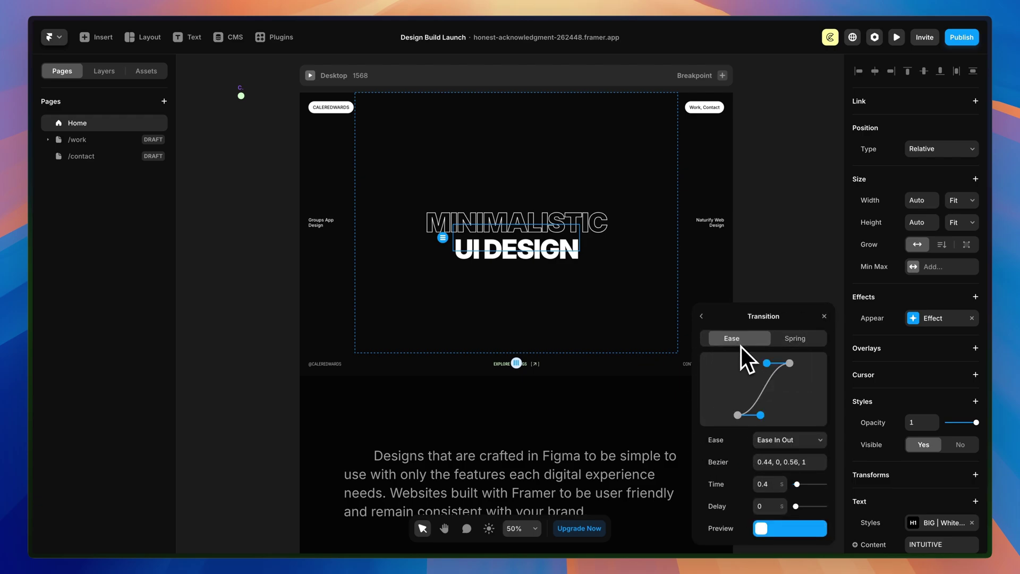
left_click(783, 441)
left_click(783, 452)
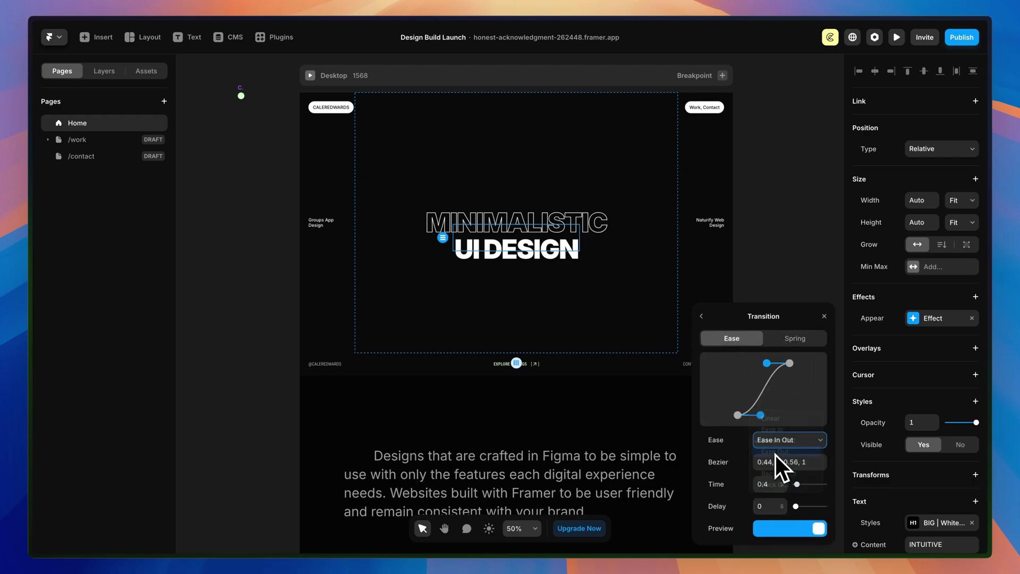
left_click(767, 508)
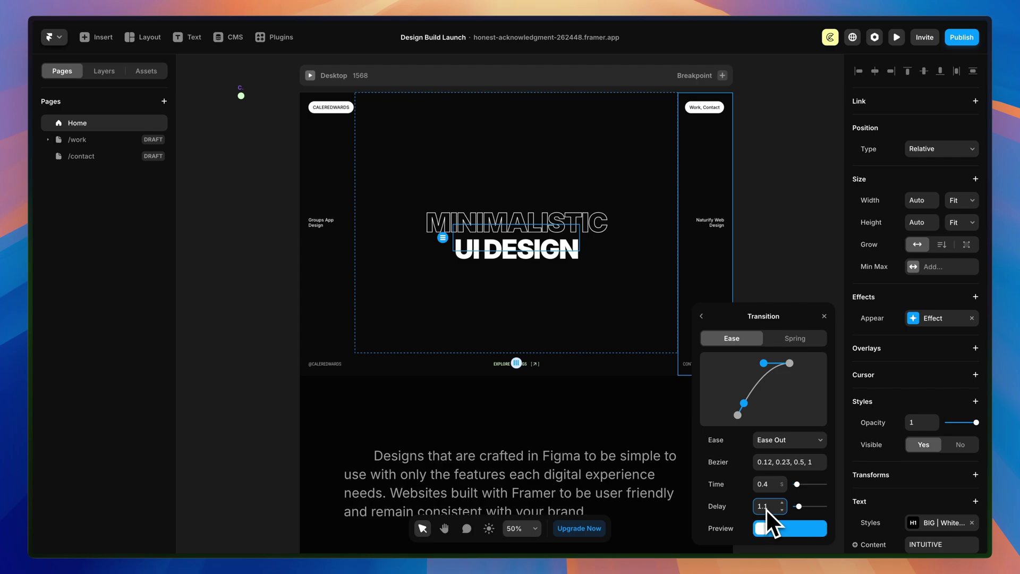
key("BackSpace")
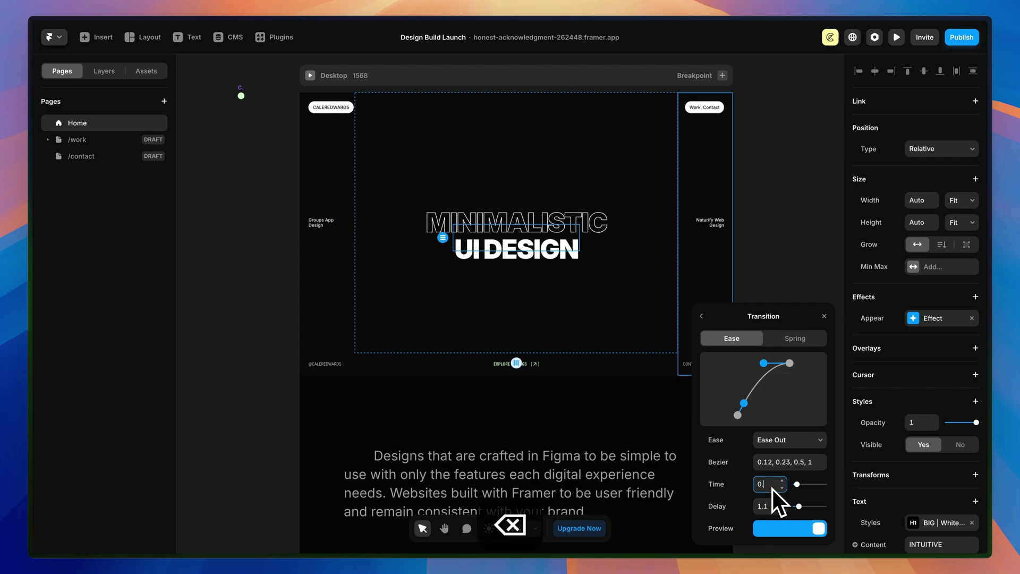
type("7")
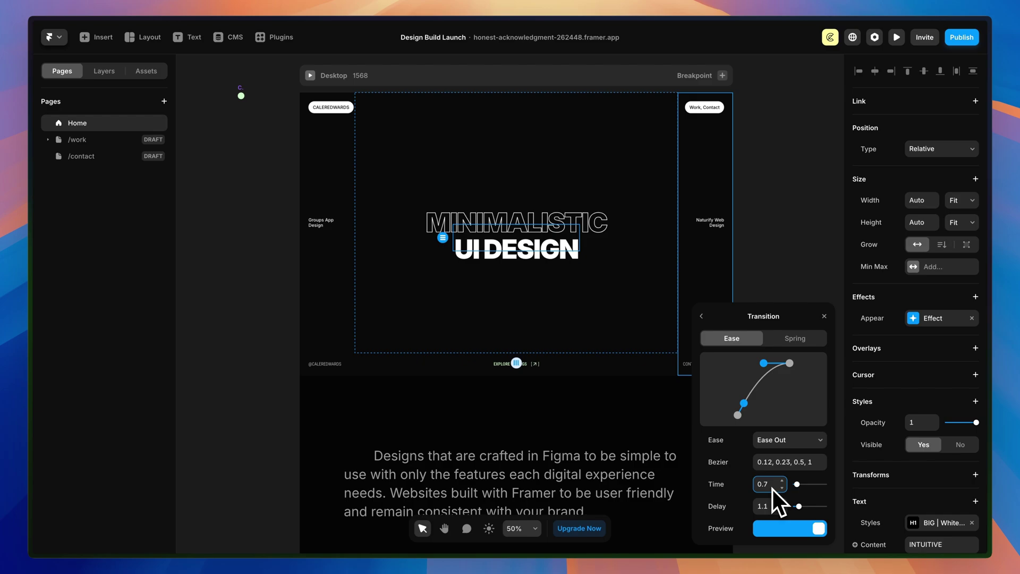
Step: Copy the INTUITIVE Appear effect and paste it onto the MINIMALISTIC and UI DESIGN lines
right_click(908, 322)
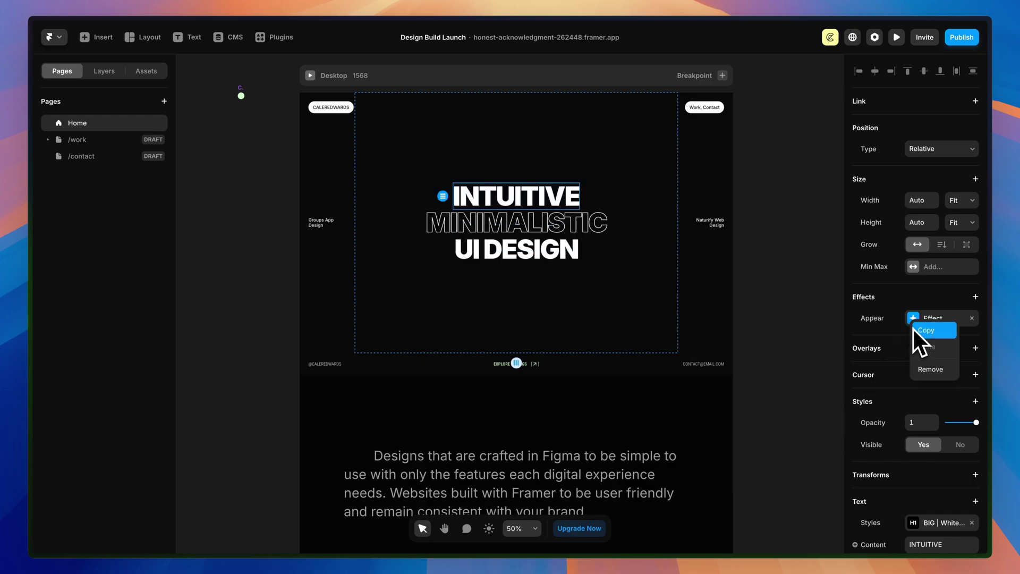
left_click(926, 331)
left_click(577, 233)
left_click(558, 251, "shift")
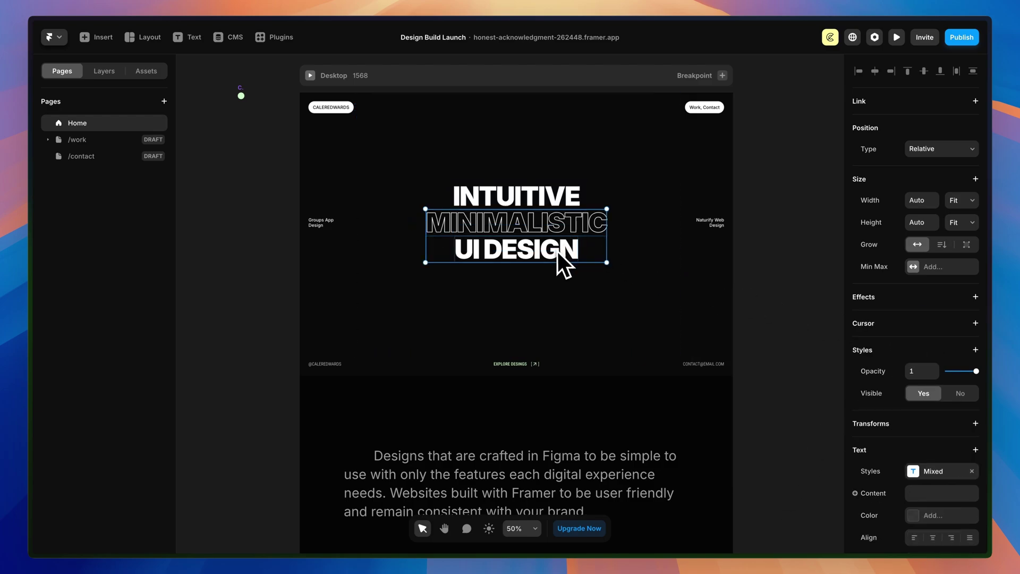
right_click(912, 314)
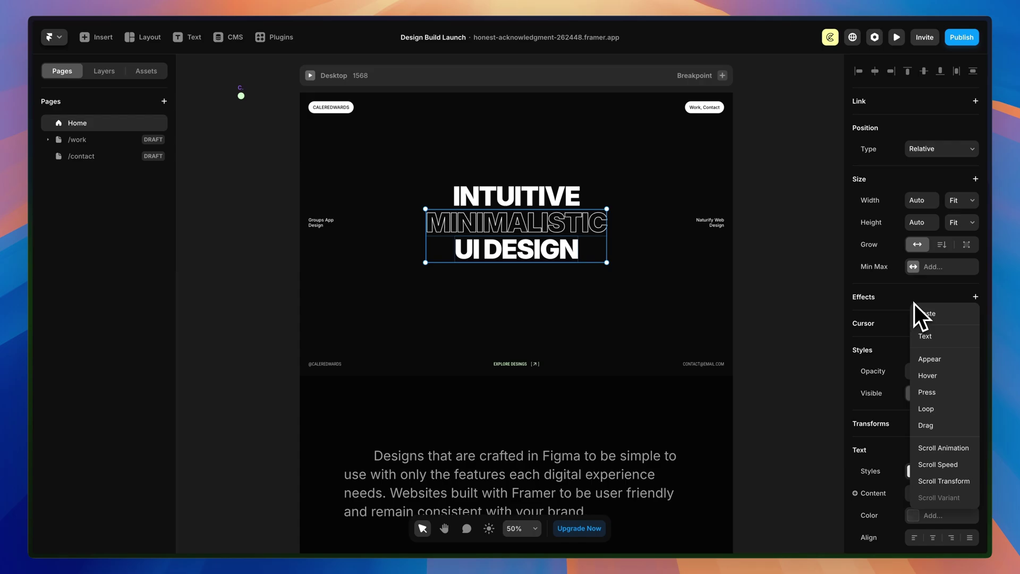
left_click(925, 315)
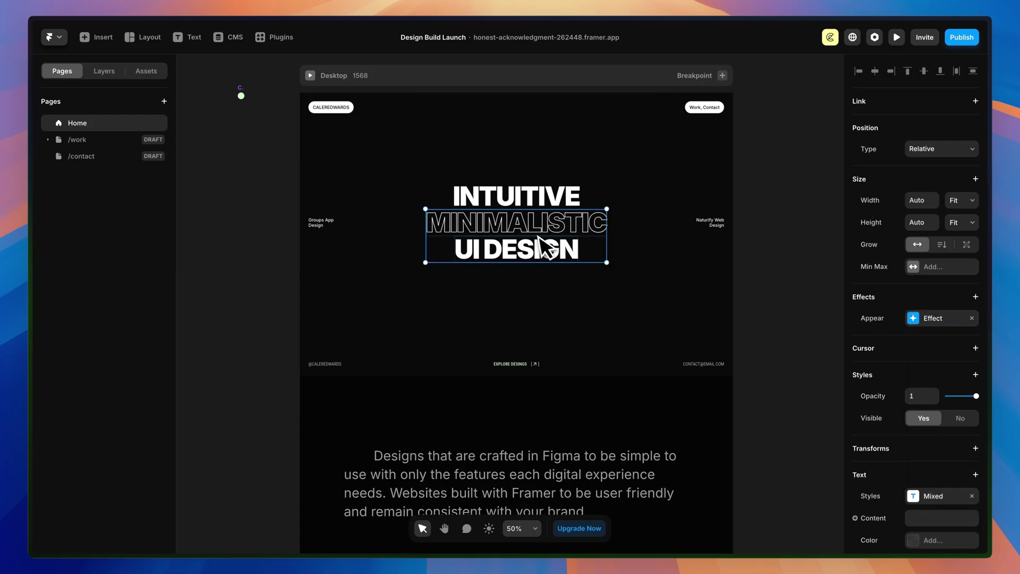
key("Escape")
Step: Give the MINIMALISTIC line's appear transition a 1.1 s delay
left_click(578, 235)
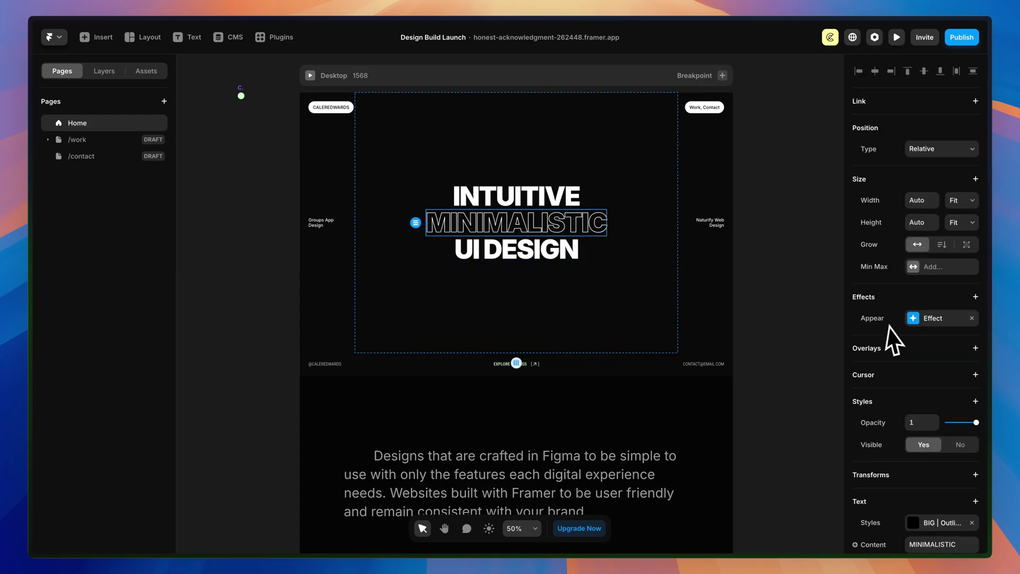
left_click(911, 322)
left_click(763, 400)
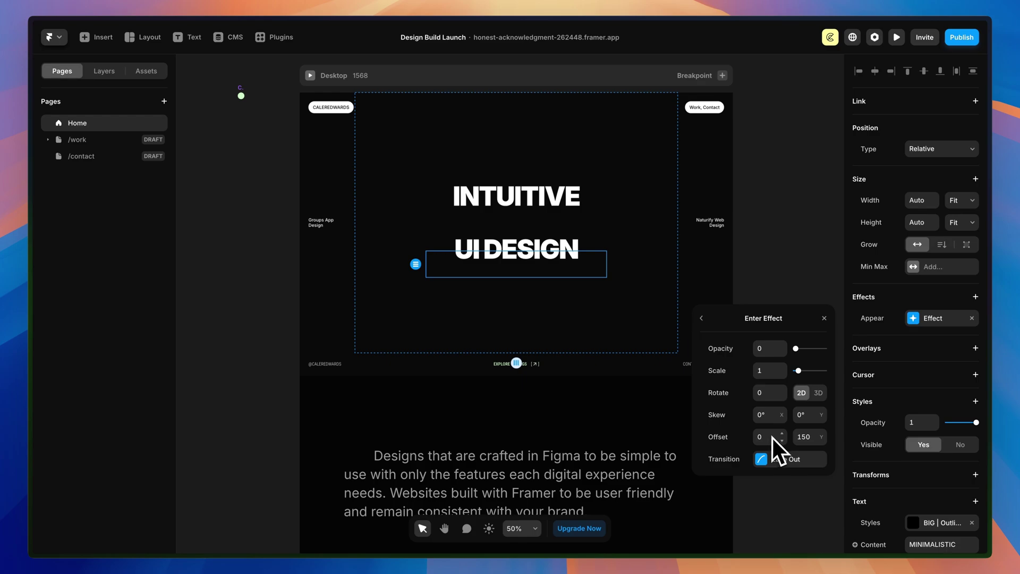
left_click(773, 458)
left_click(777, 527)
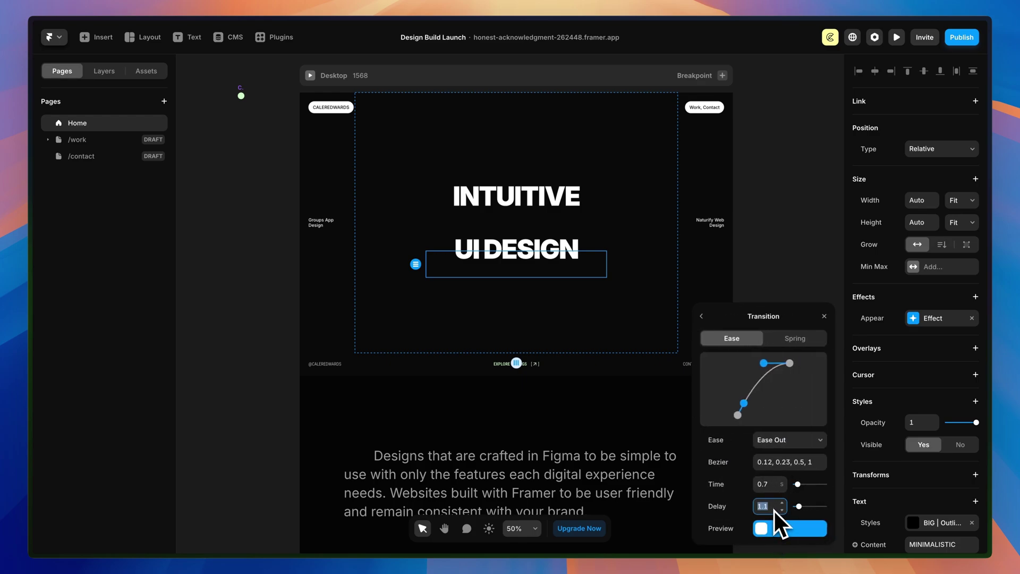
key("Tab")
key("Escape")
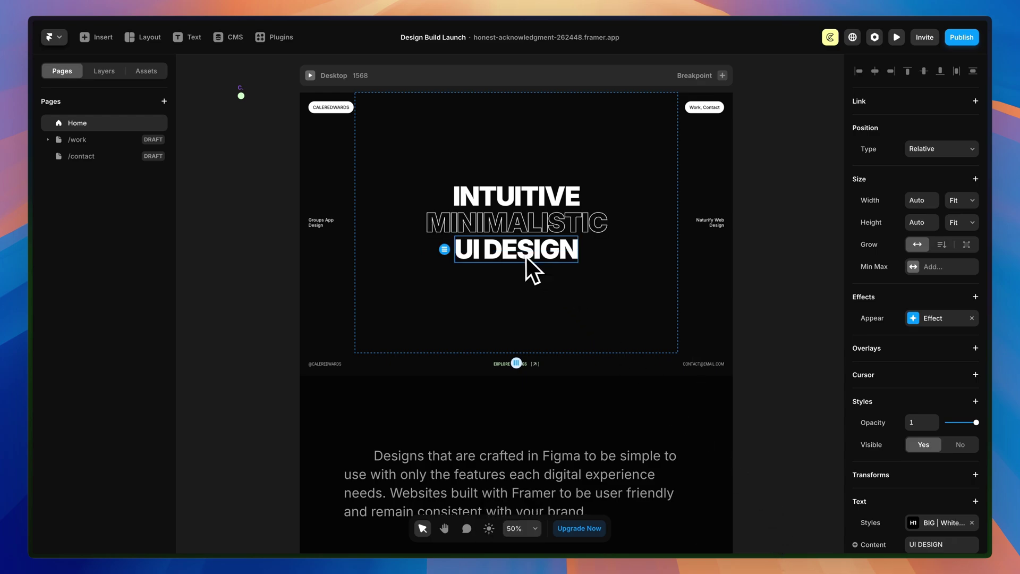
Step: Open the UI DESIGN line's appear transition and clear its old delay
left_click(921, 322)
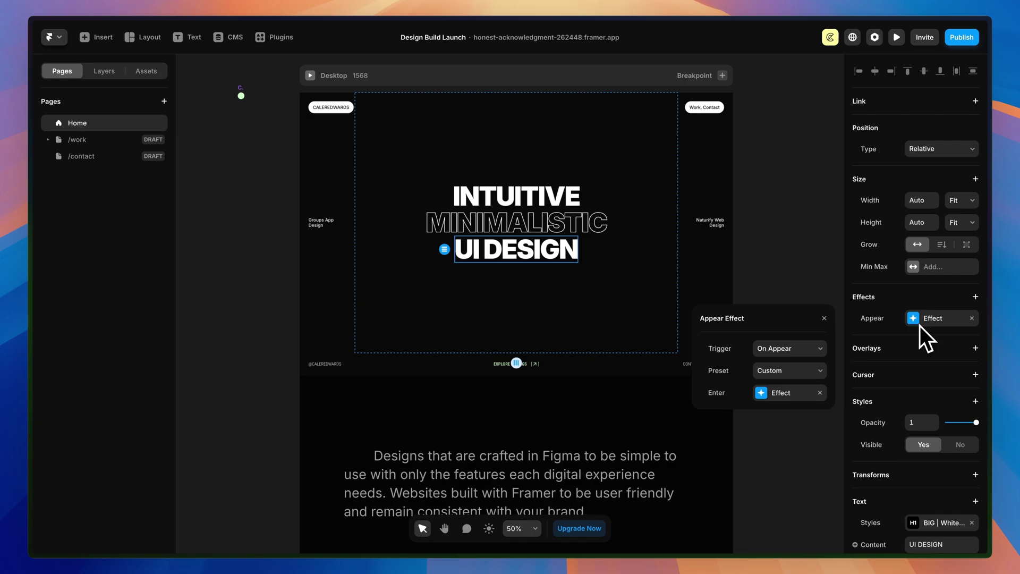
left_click(788, 402)
left_click(779, 460)
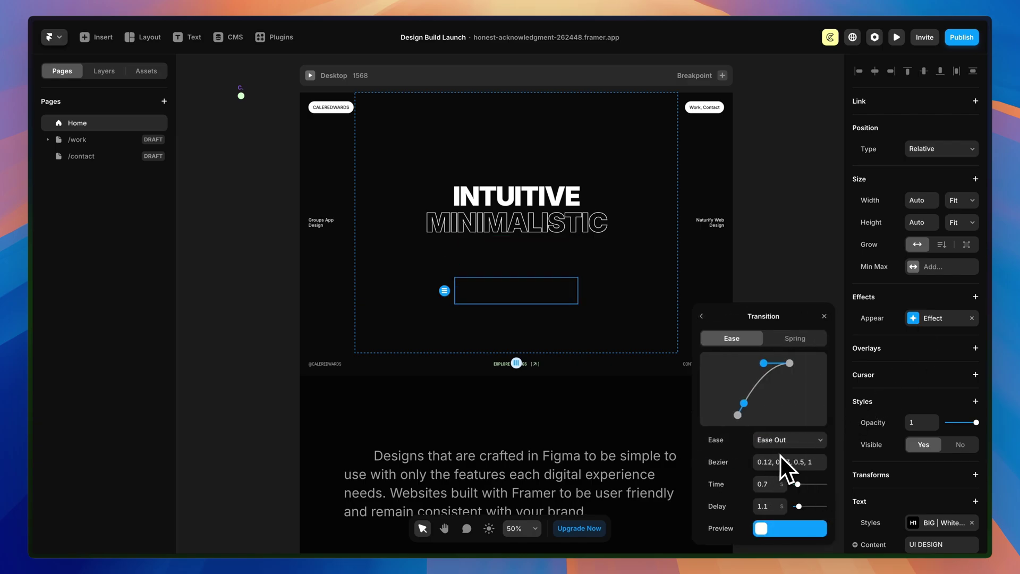
key("BackSpace")
Step: Enter a 1.3 s delay for UI DESIGN, then add an Appear effect to the Left and Right columns
type("1.3")
left_click(244, 285)
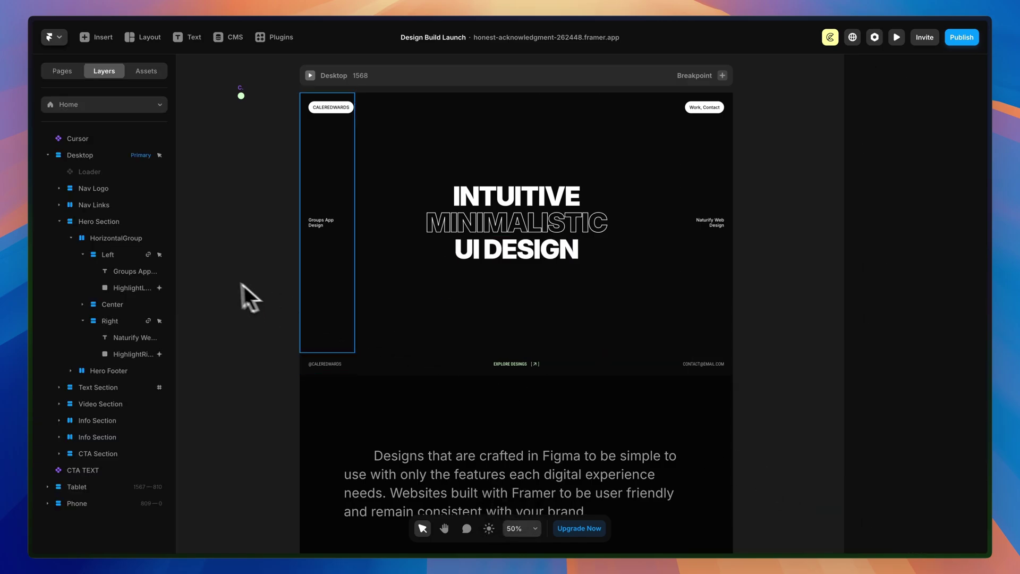
left_click(103, 256)
left_click(111, 322, "shift")
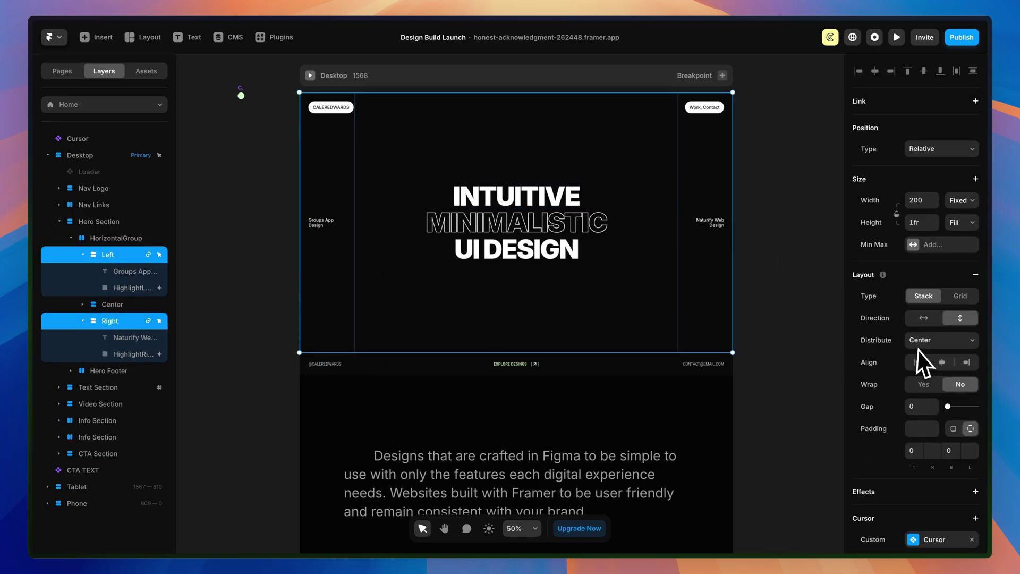
scroll(922, 356, "down", 3)
left_click(976, 338)
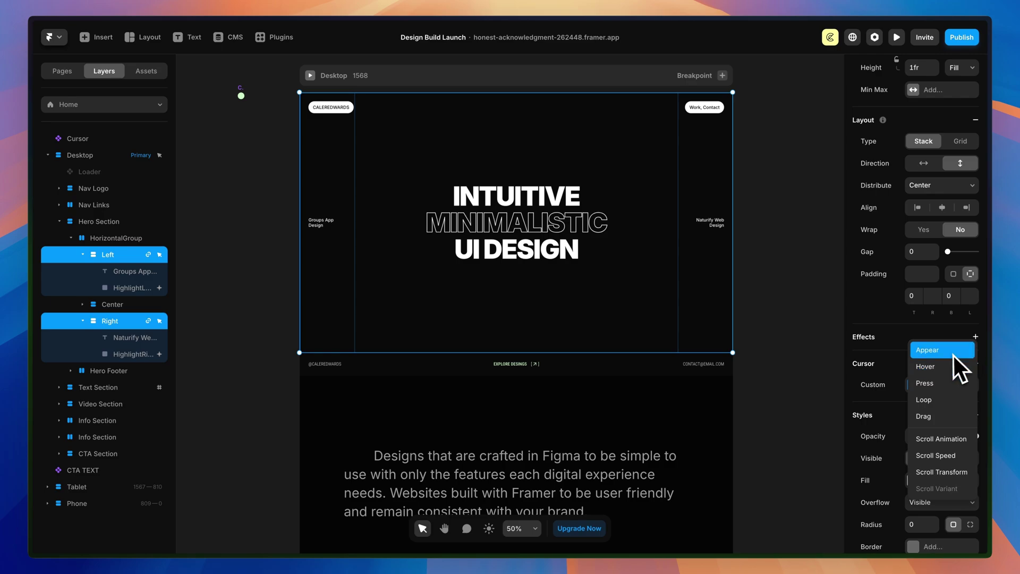
left_click(937, 352)
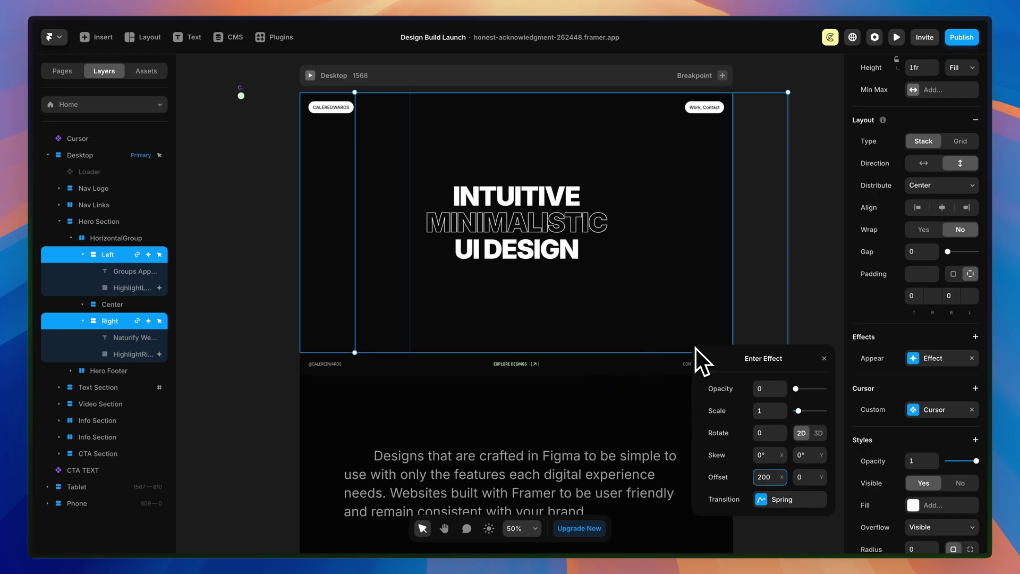
Step: Set the columns' appear transition to Ease Out, 0.7 s time, with a 1.3 s delay
left_click(760, 499)
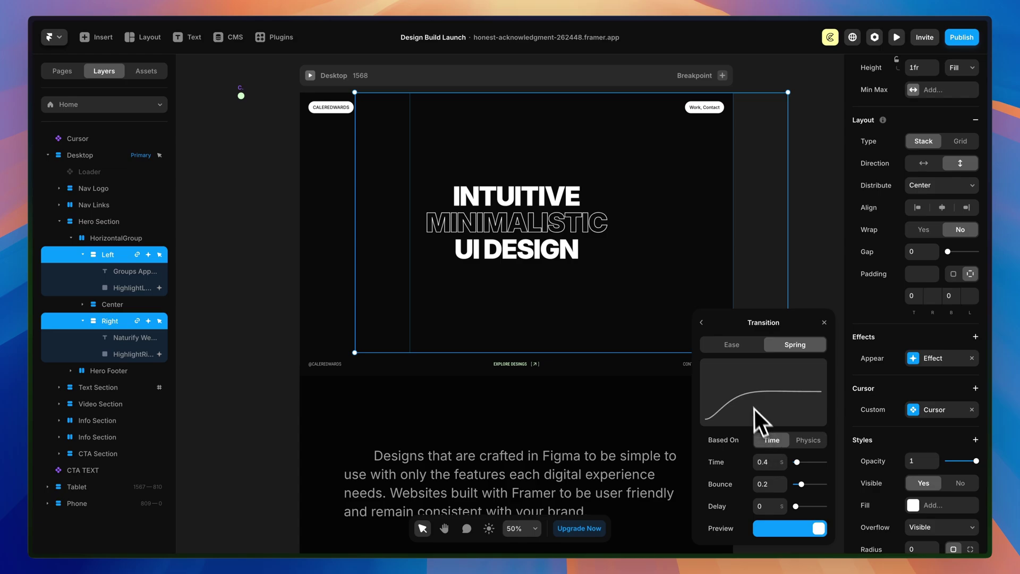
left_click(731, 344)
left_click(790, 440)
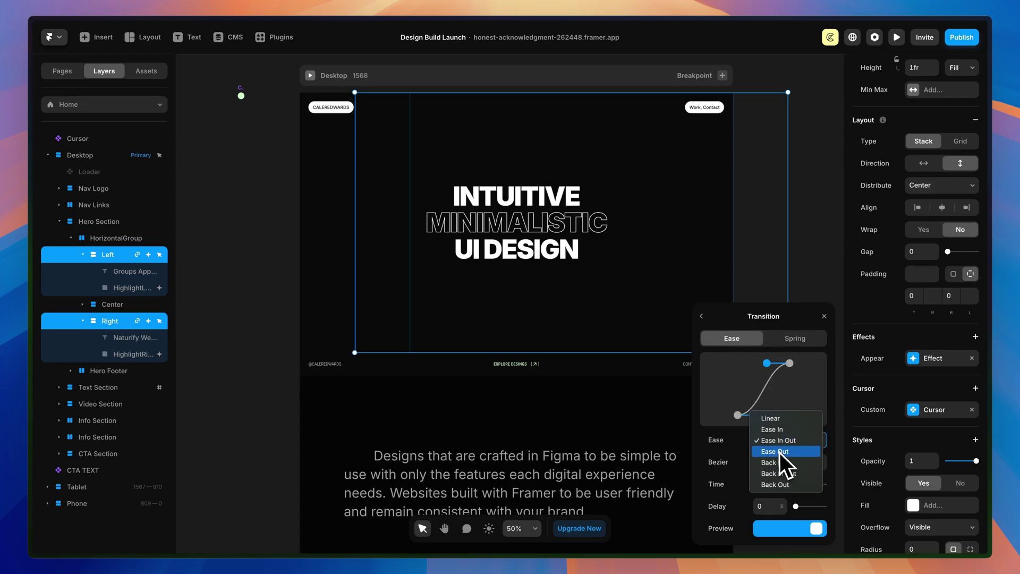
left_click(780, 451)
left_click(774, 486)
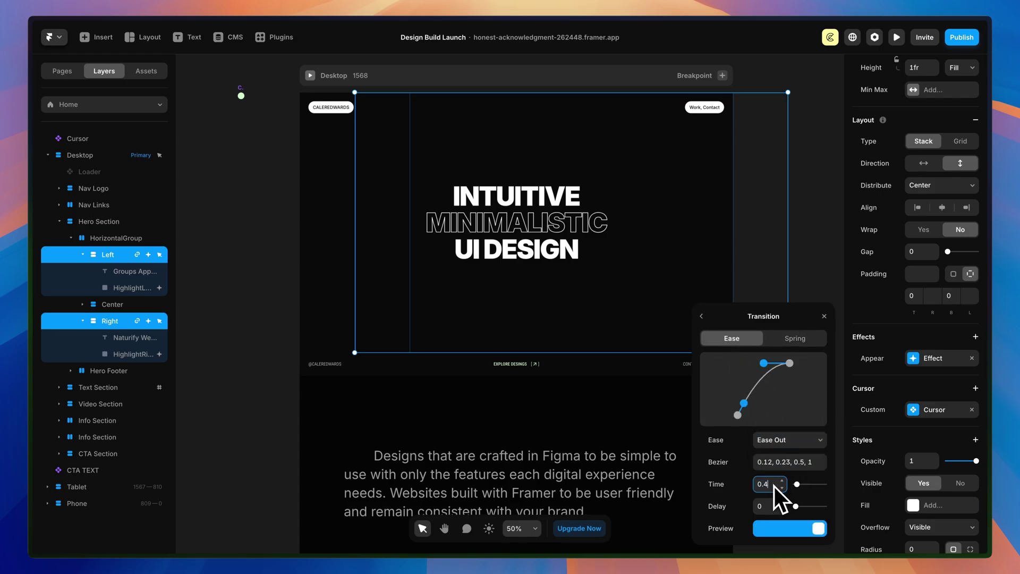
key("BackSpace")
type("7")
left_click(770, 508)
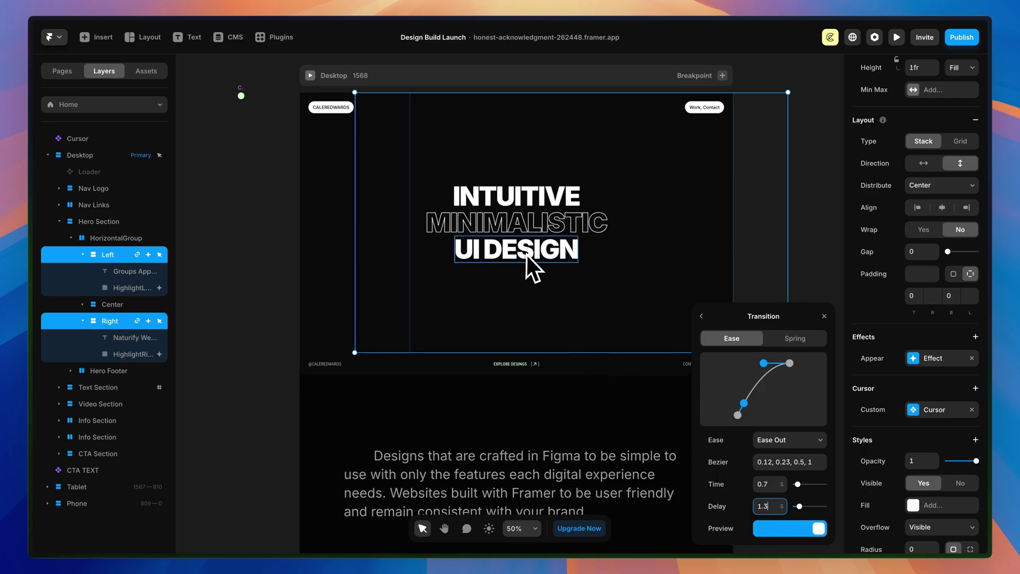
left_click(808, 208)
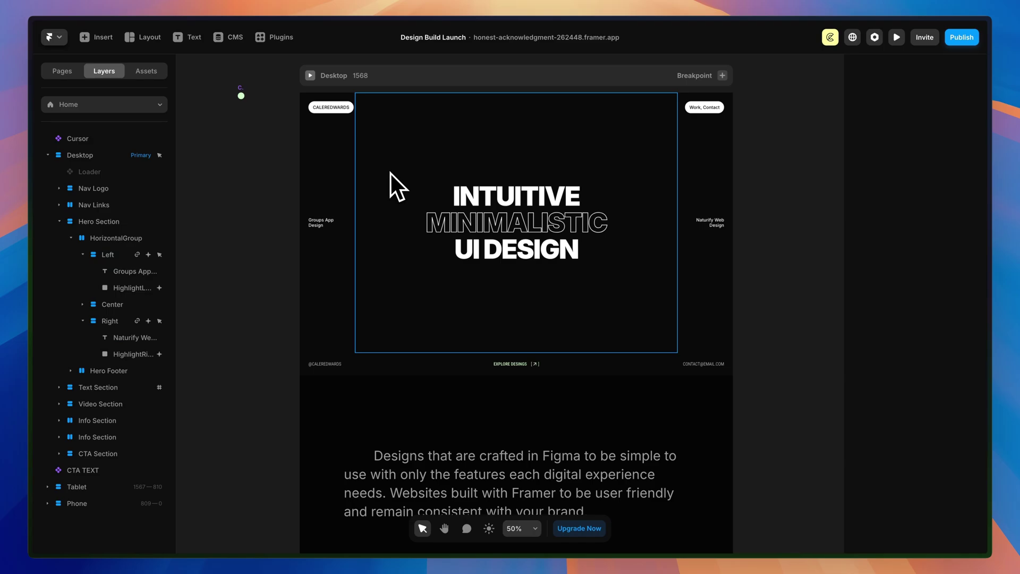
Step: Change the Left column's enter Offset X to -200 and open the site preview
left_click(118, 255)
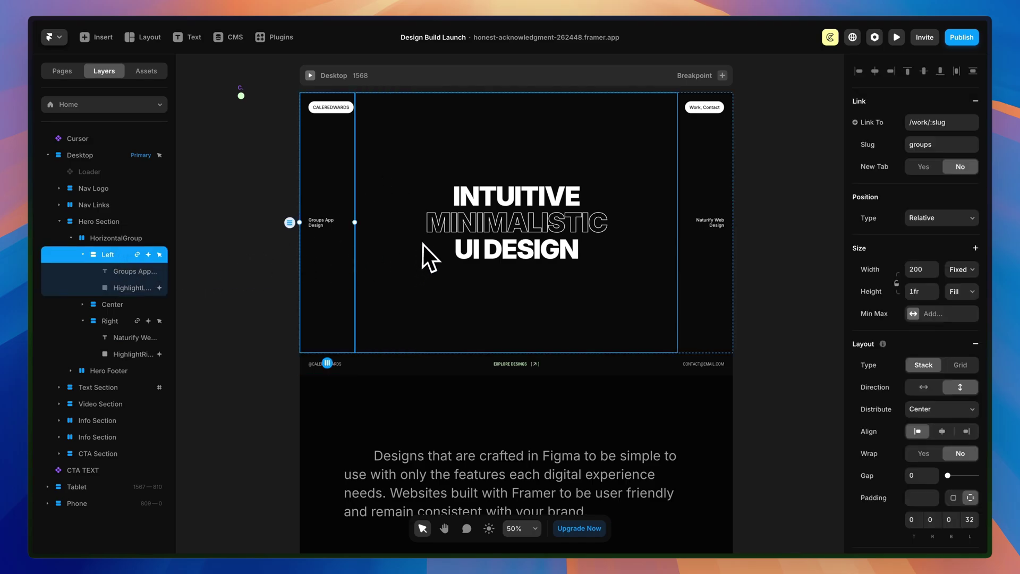
scroll(900, 263, "down", 3)
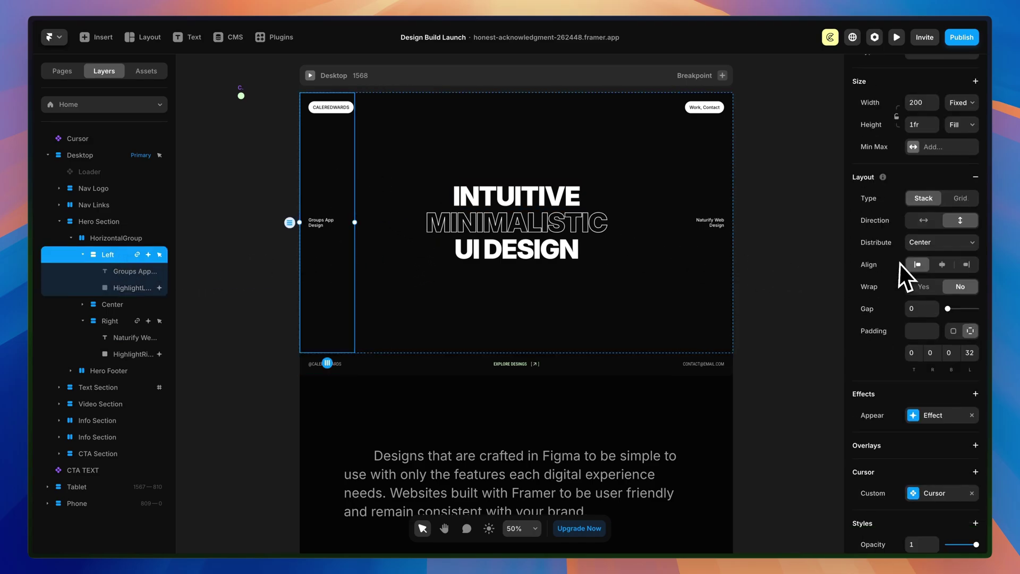
left_click(915, 416)
left_click(771, 490)
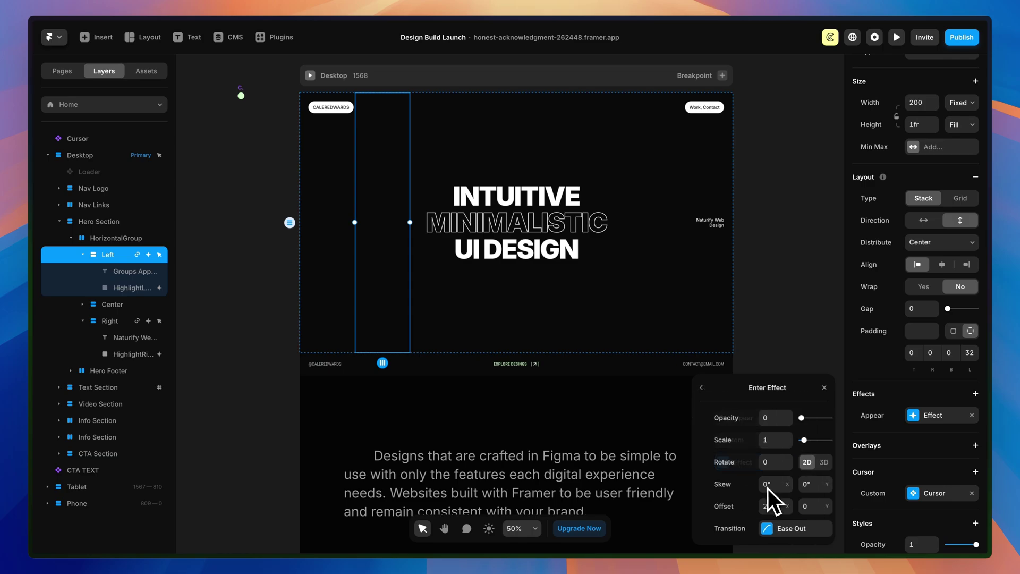
key("Left")
type("-")
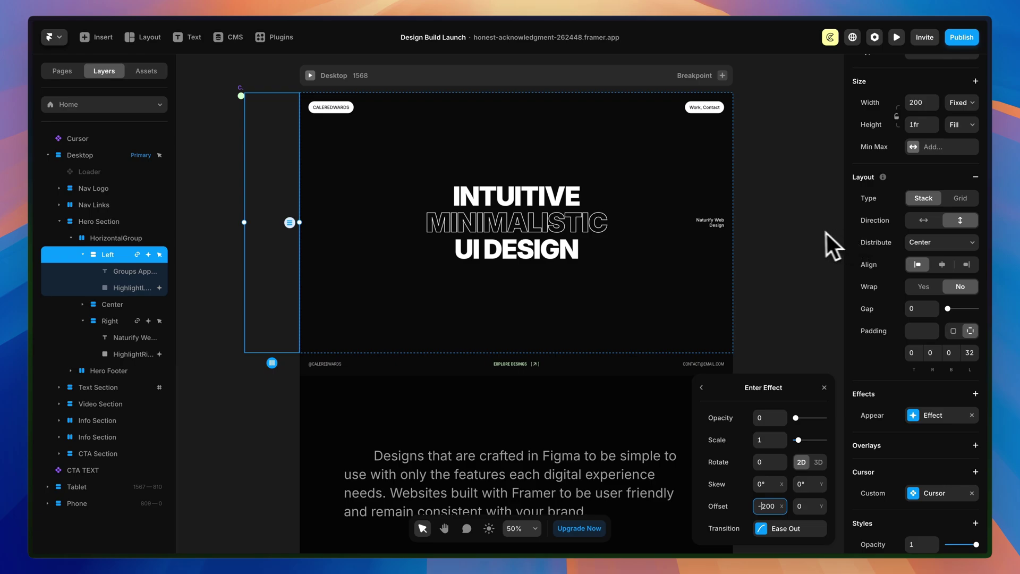
left_click(772, 227)
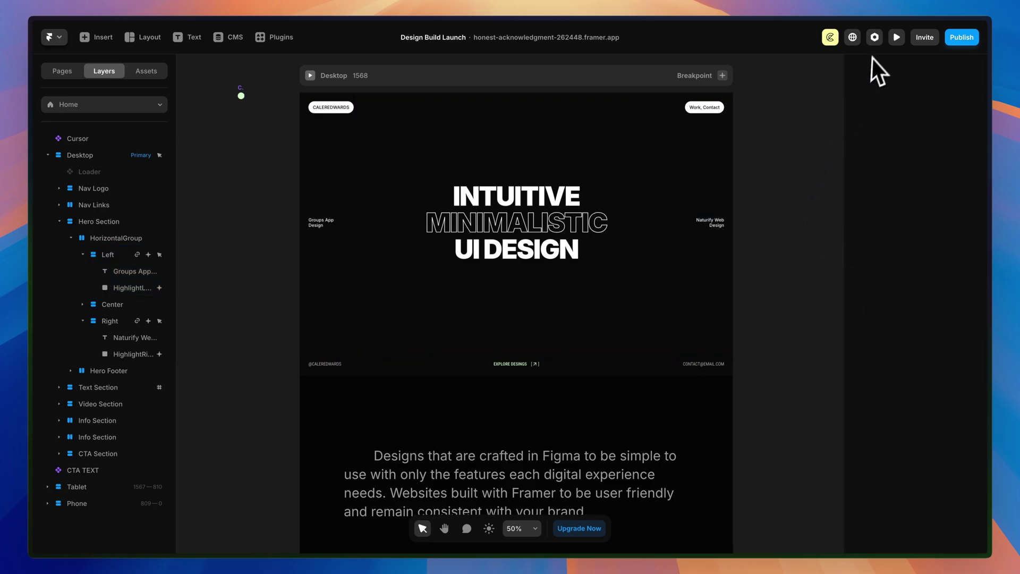
left_click(897, 38)
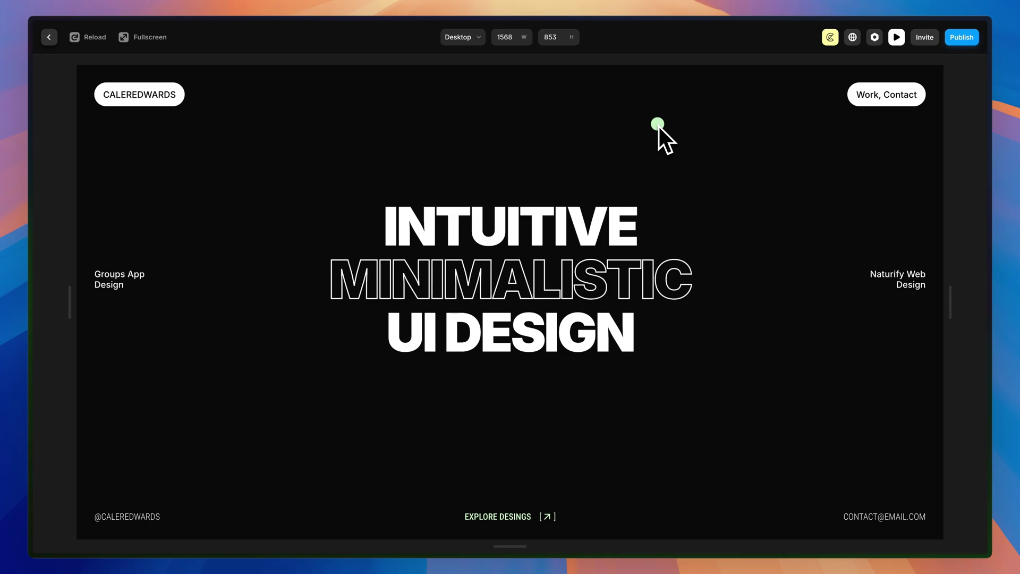
Step: Add a Scroll Transform to the Naturify showcase video, triggered when the layer is in view
key("Escape")
scroll(775, 241, "down", 5)
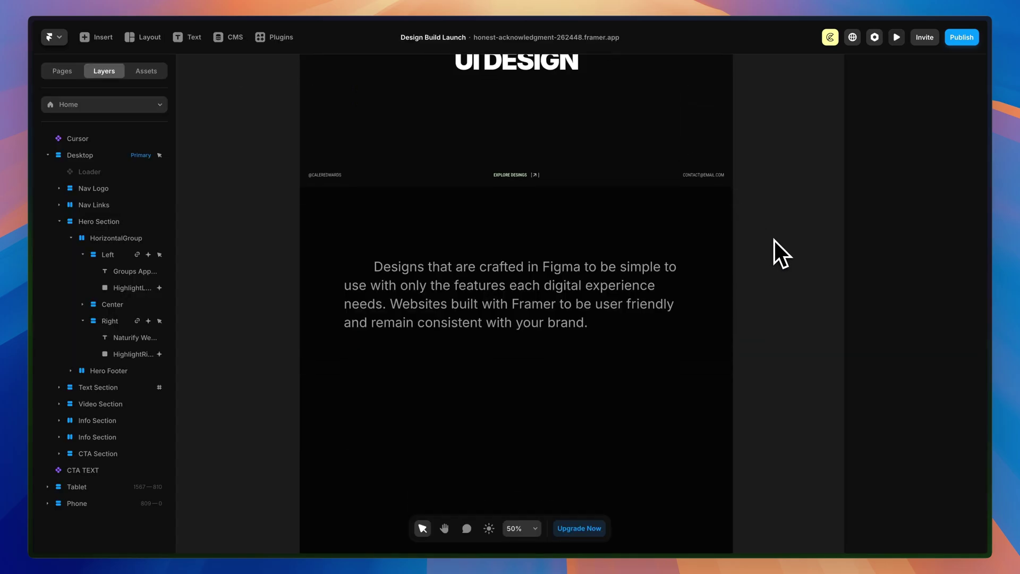
scroll(775, 240, "down", 10)
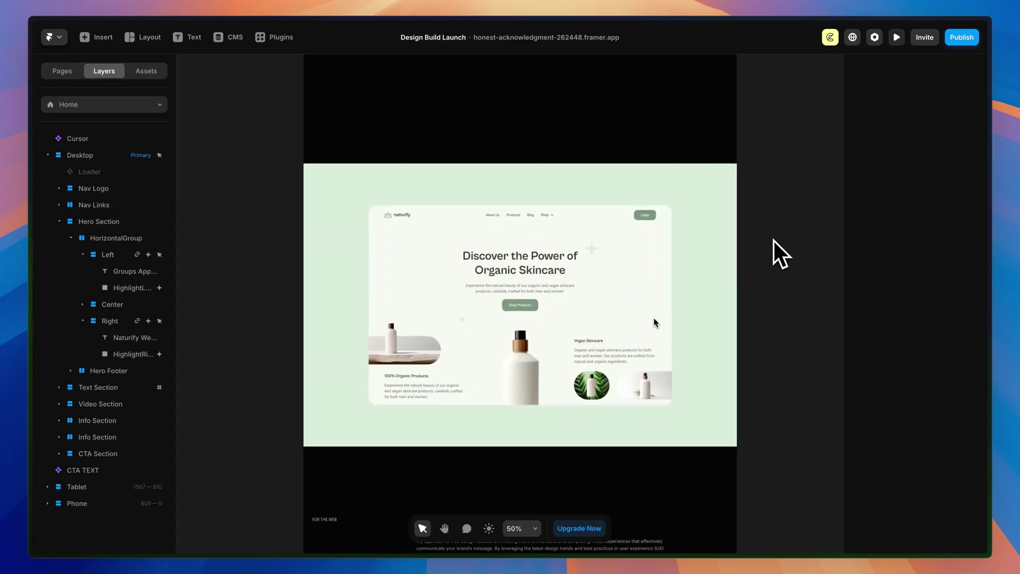
left_click(512, 304)
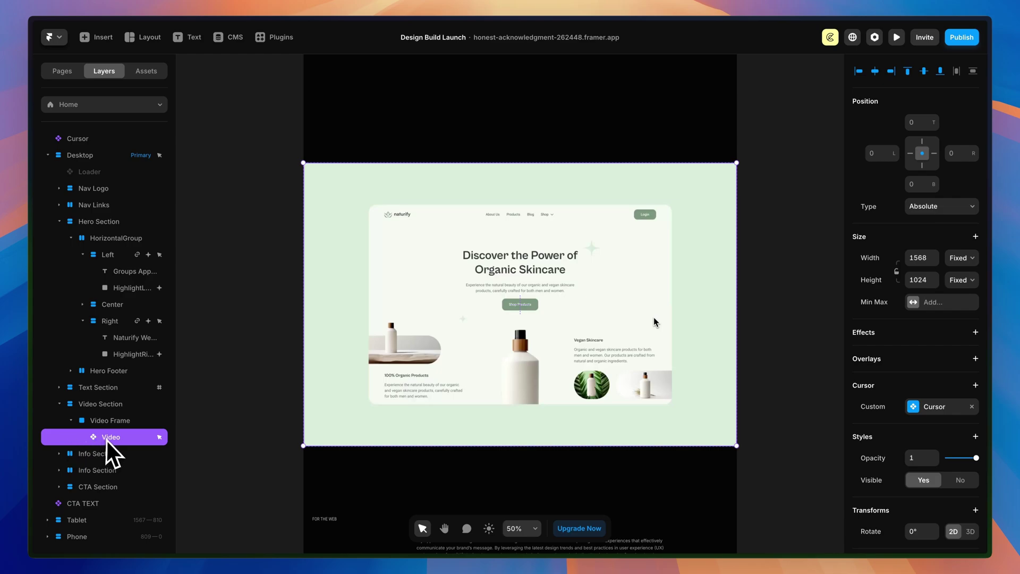
left_click(976, 333)
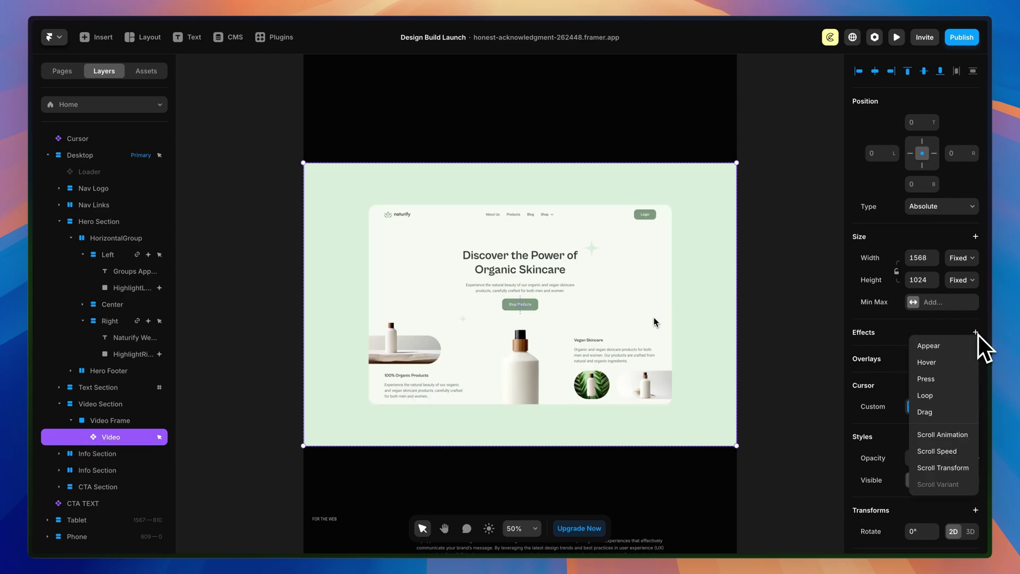
left_click(948, 469)
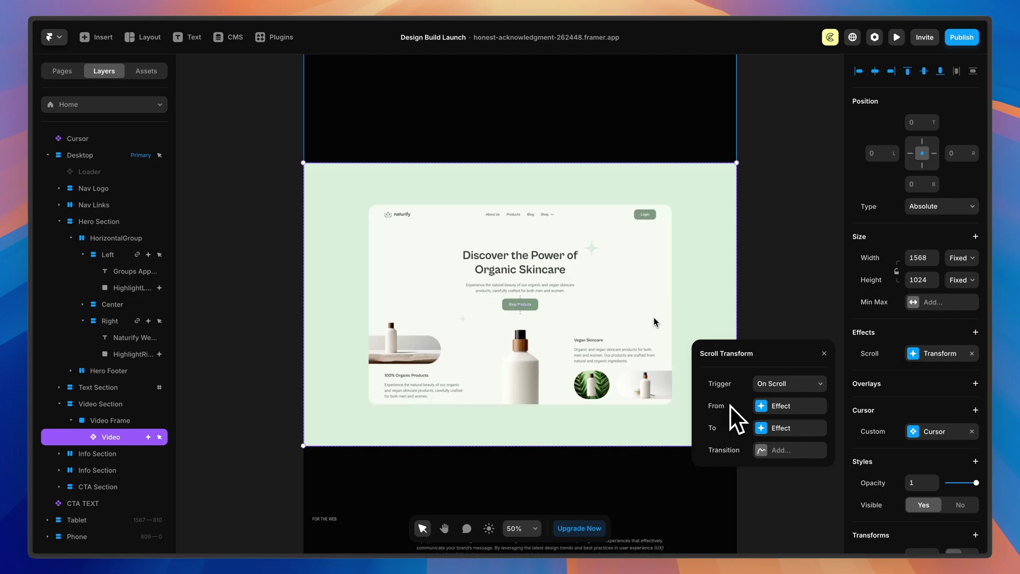
left_click(773, 384)
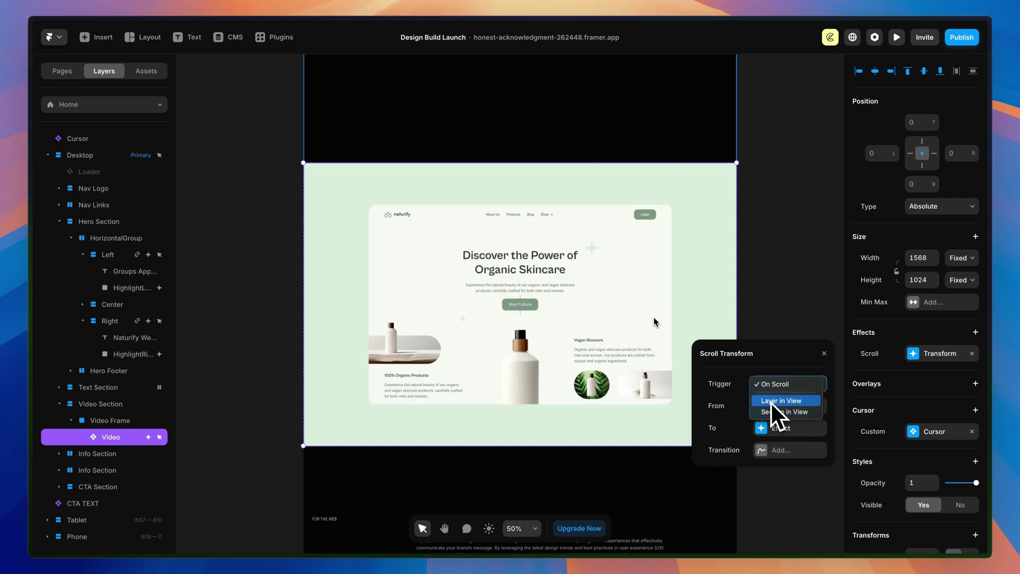
left_click(782, 402)
Step: Set the transform's From scale to 0.8, check To is scale 1, and preview the site
left_click(769, 407)
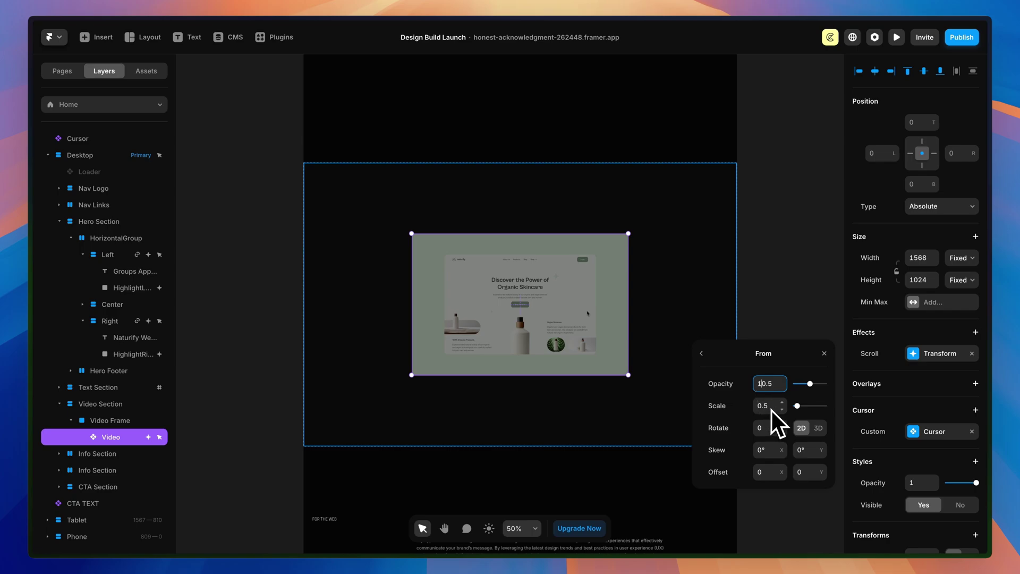
left_click(776, 410)
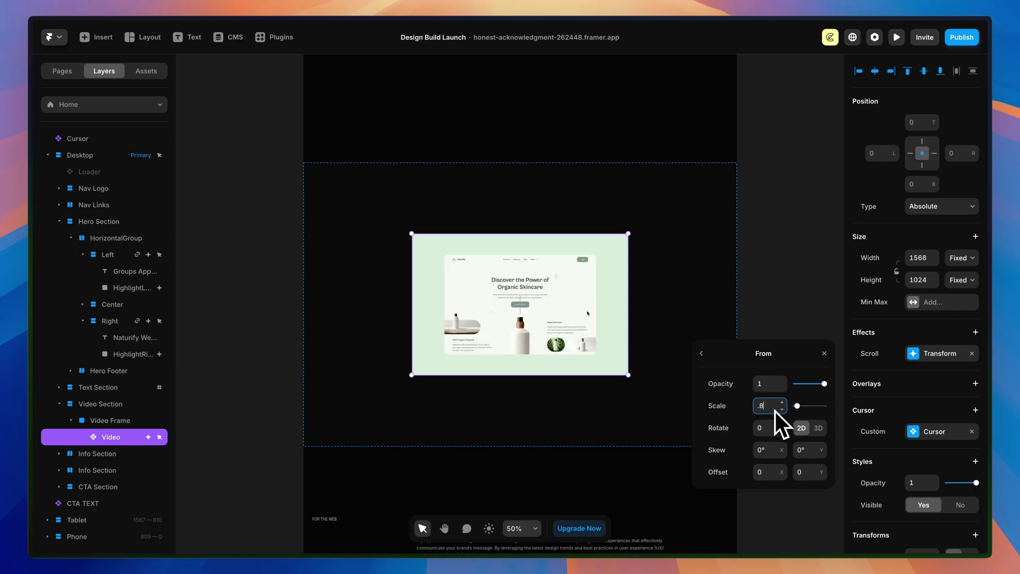
type("0.8")
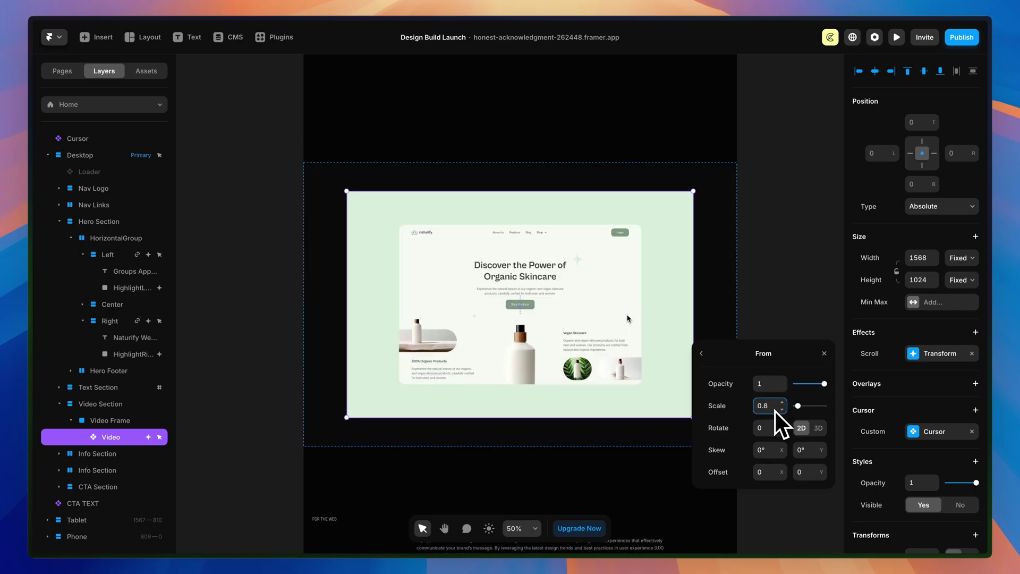
left_click(702, 354)
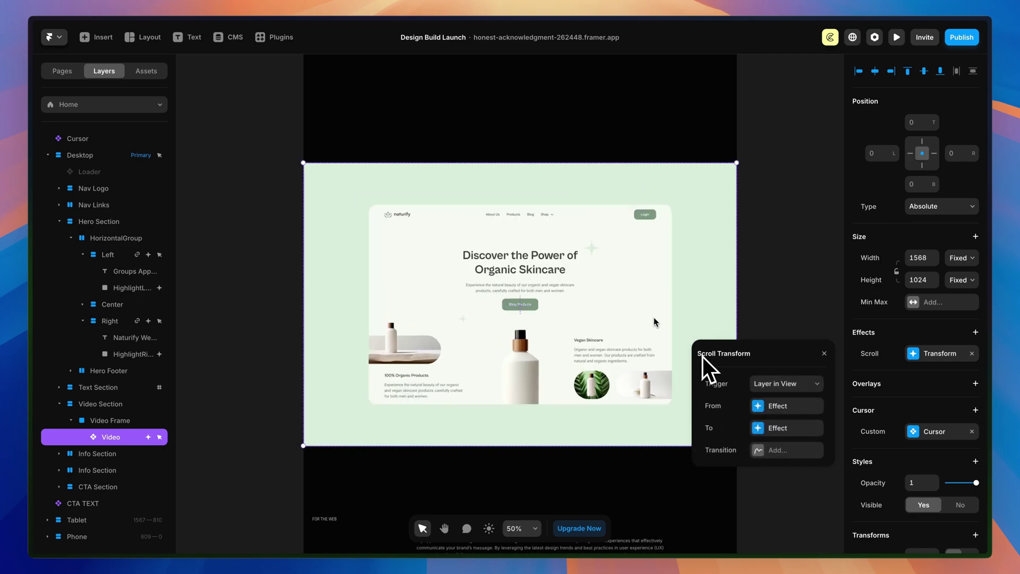
left_click(763, 430)
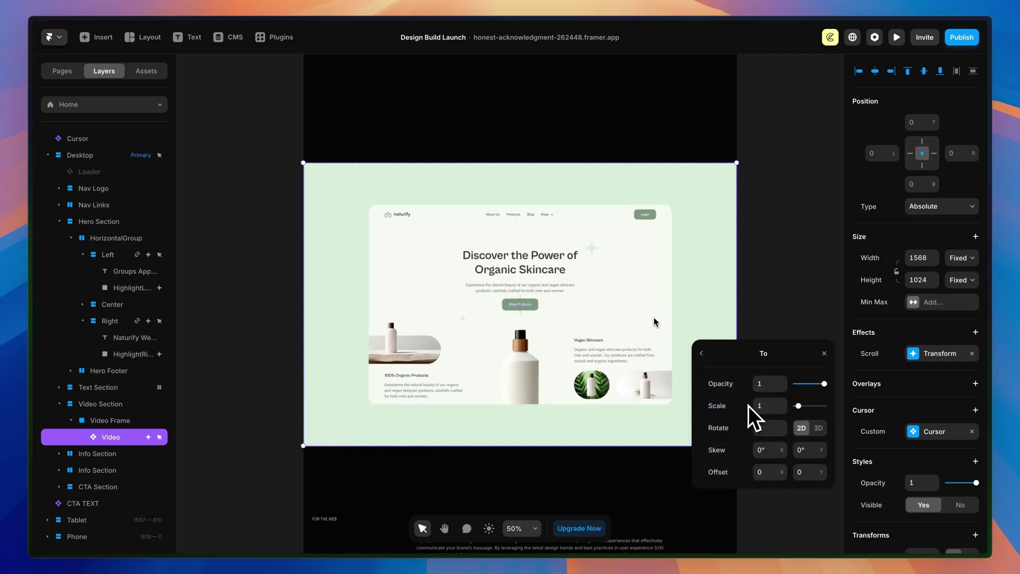
left_click(765, 160)
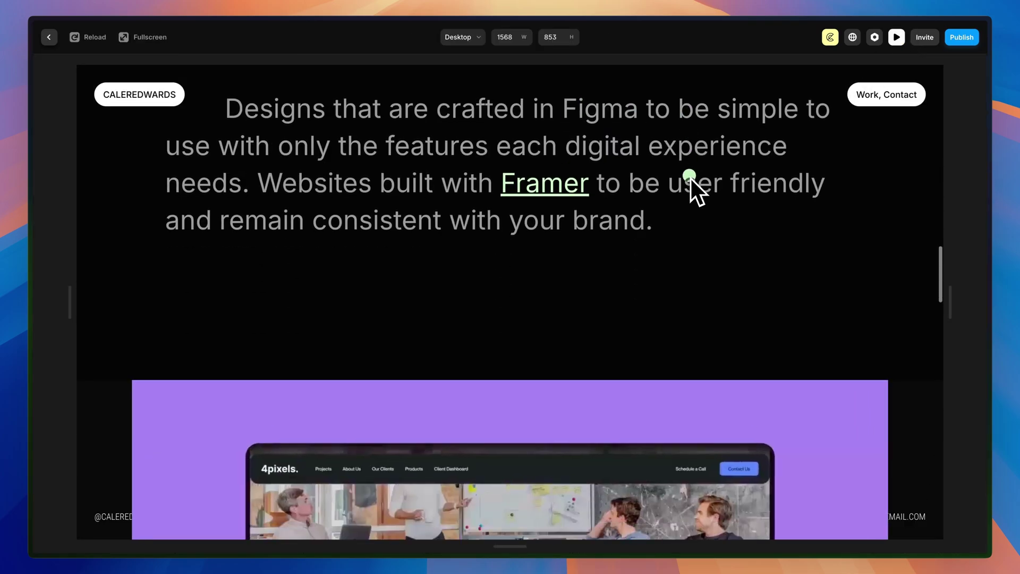
Step: Scroll the preview up and down to watch the video grow toward full size
scroll(689, 177, "up", 4)
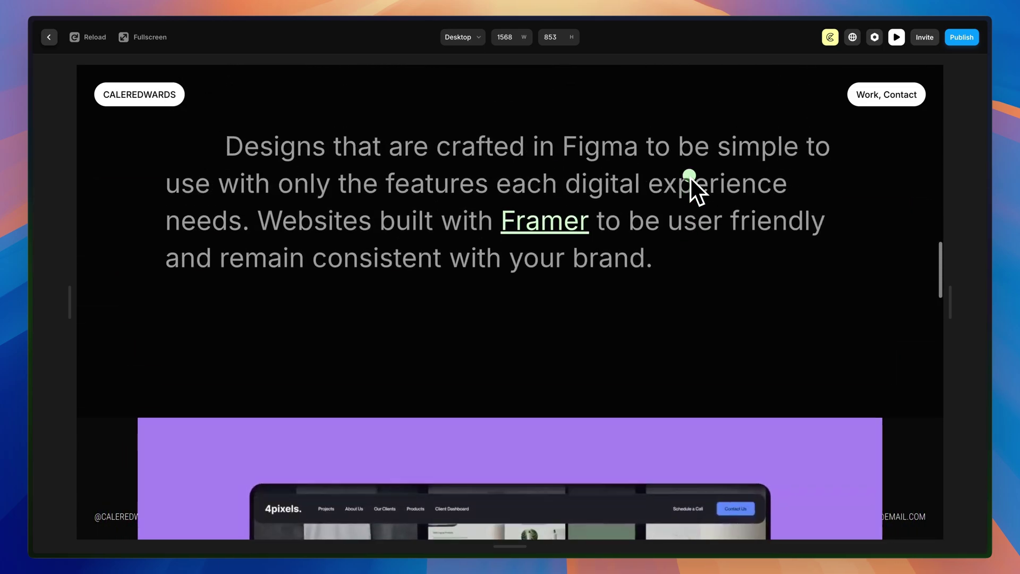
scroll(690, 176, "down", 5)
scroll(691, 177, "down", 3)
scroll(480, 289, "up", 4)
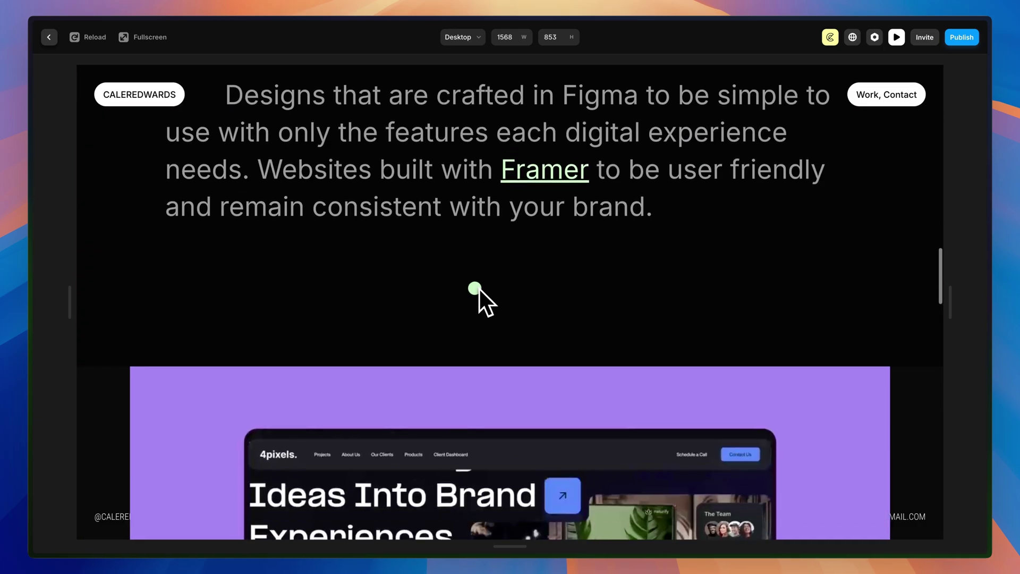
scroll(476, 289, "down", 4)
scroll(476, 289, "down", 6)
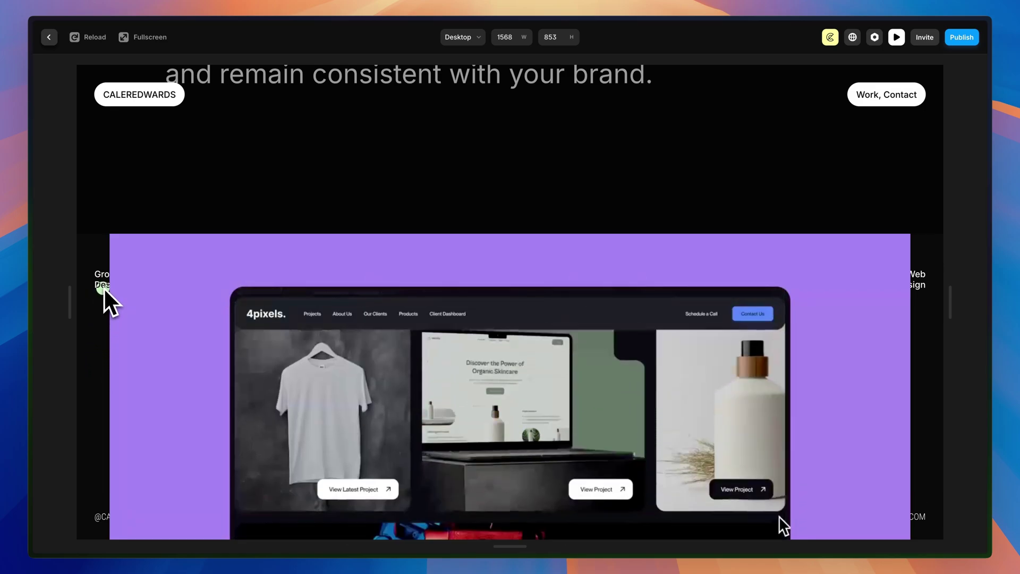
Step: Select the Video Section layer and add a background fill using the 900 colour style
left_click(48, 36)
left_click(106, 420)
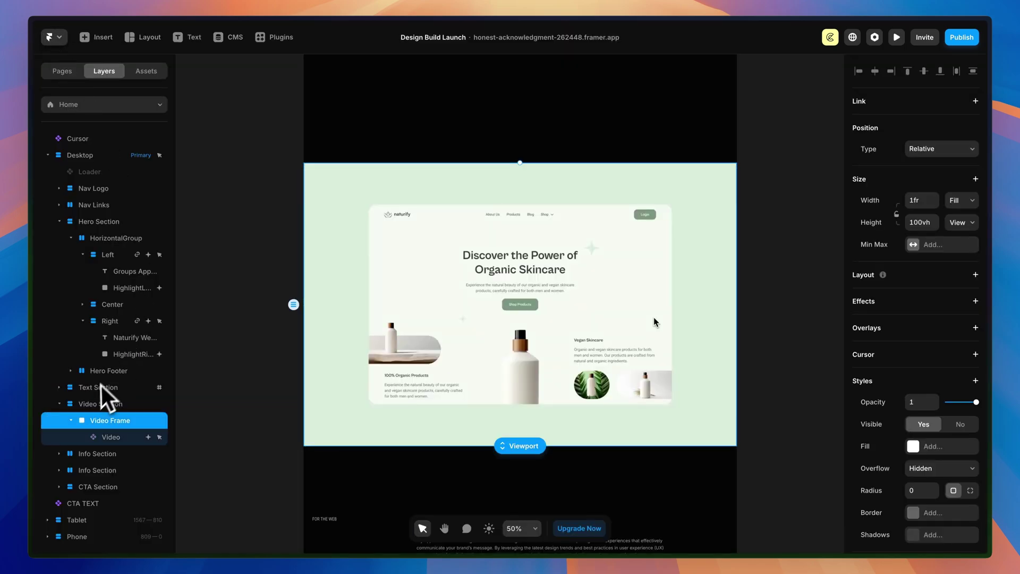
left_click(104, 403)
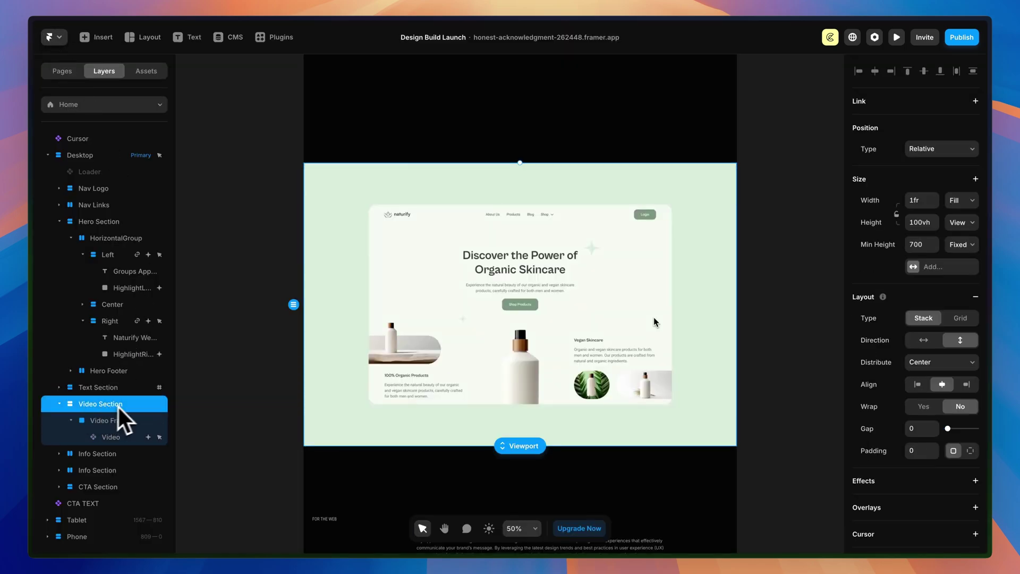
scroll(877, 383, "down", 5)
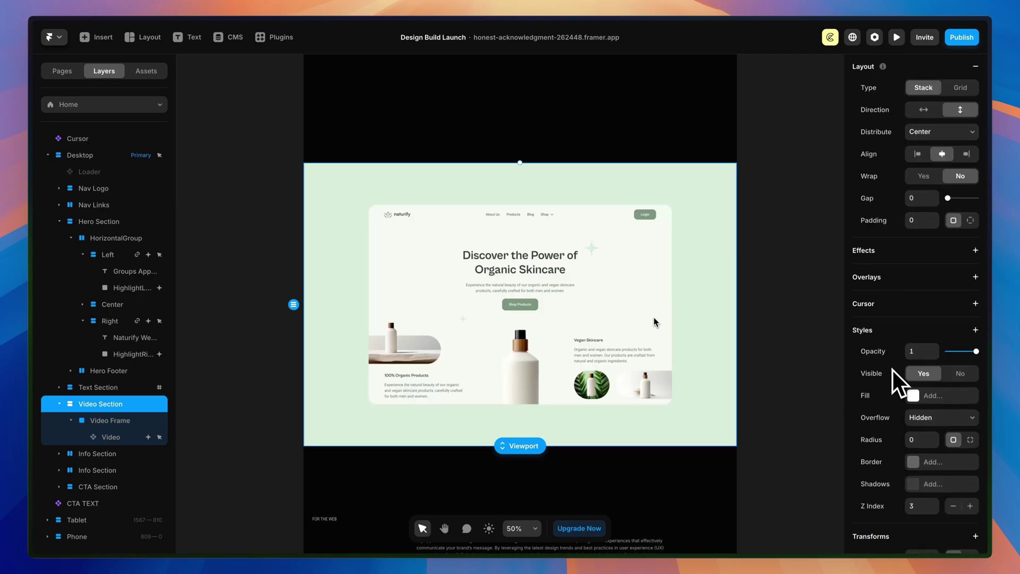
left_click(911, 396)
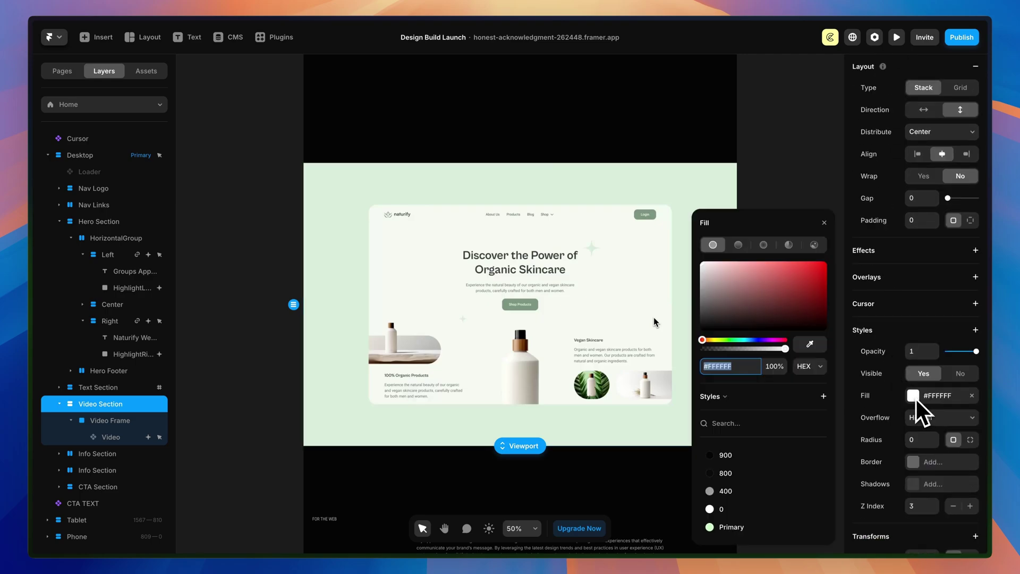
left_click(726, 456)
left_click(760, 160)
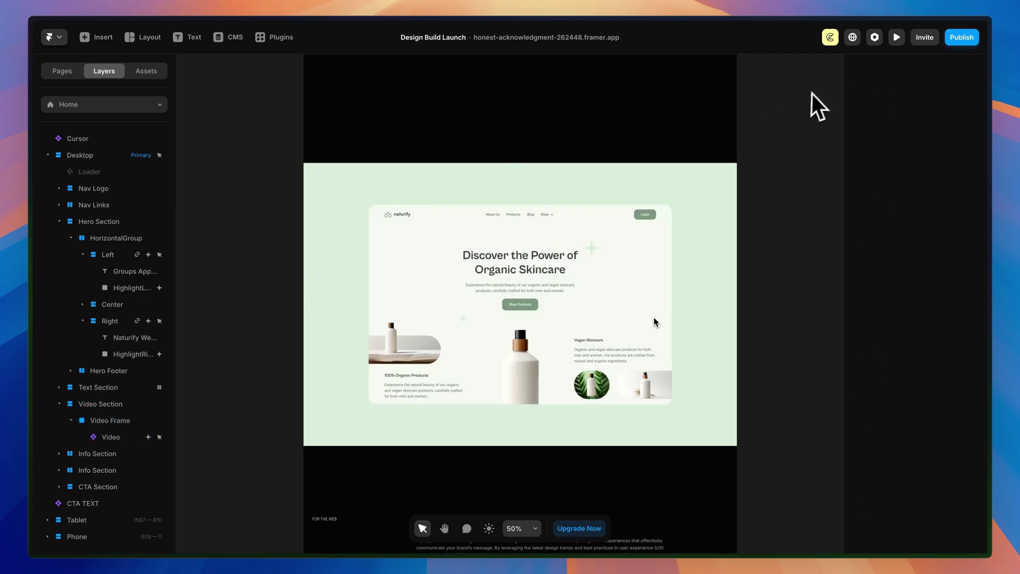
left_click(897, 37)
scroll(611, 231, "down", 5)
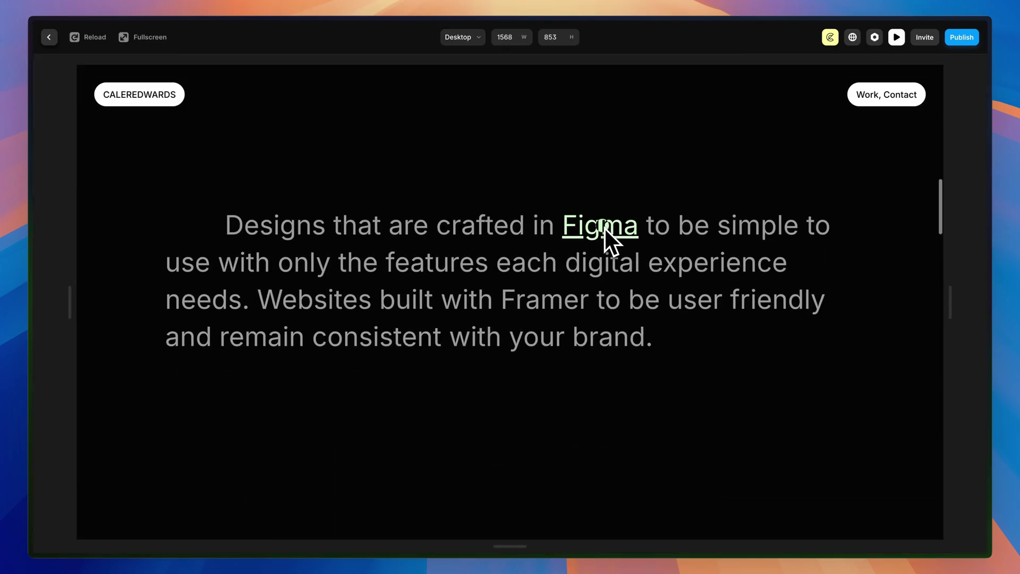
scroll(601, 232, "down", 10)
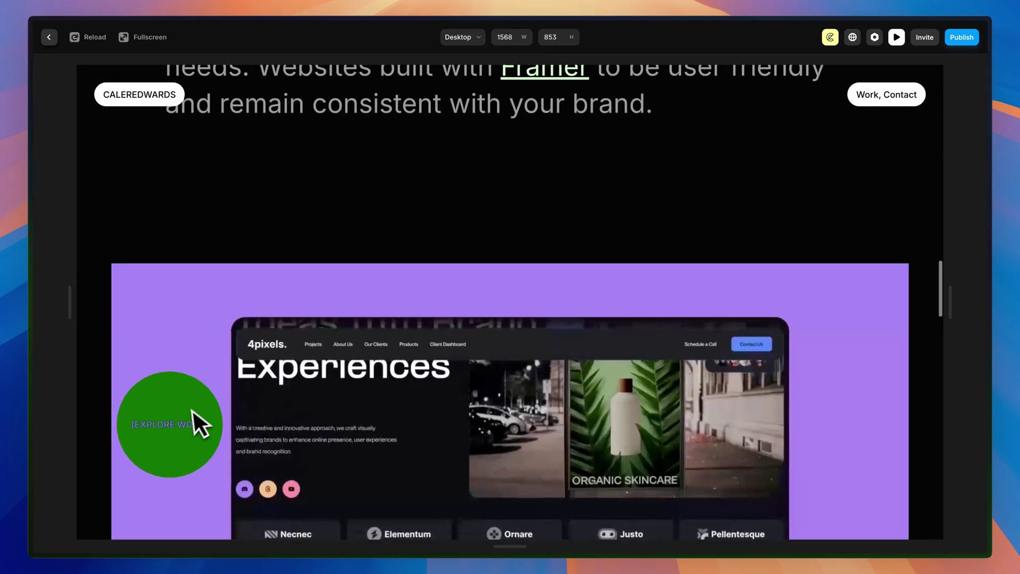
scroll(181, 433, "up", 4)
scroll(213, 434, "down", 12)
scroll(690, 266, "up", 15)
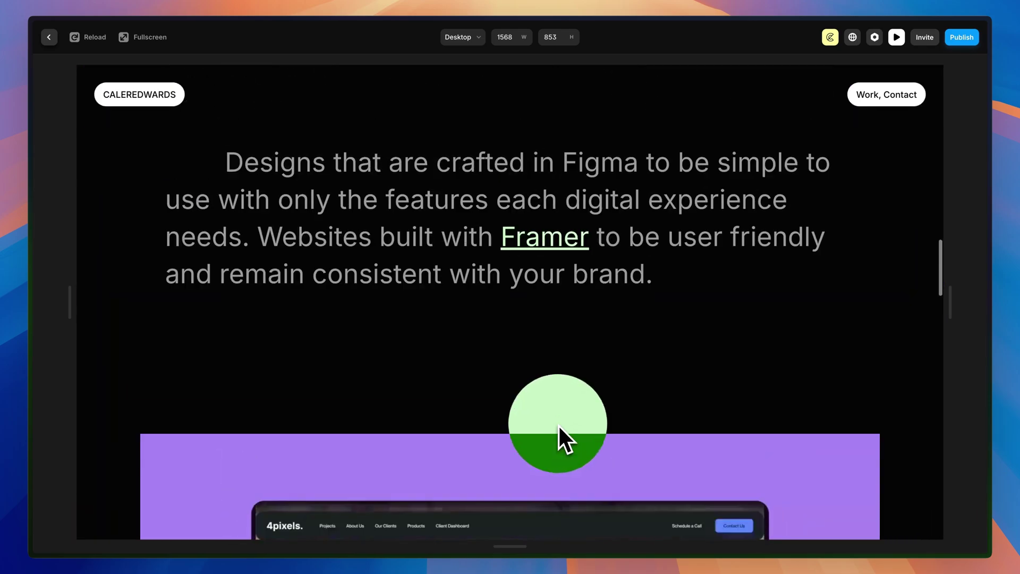
scroll(557, 424, "down", 15)
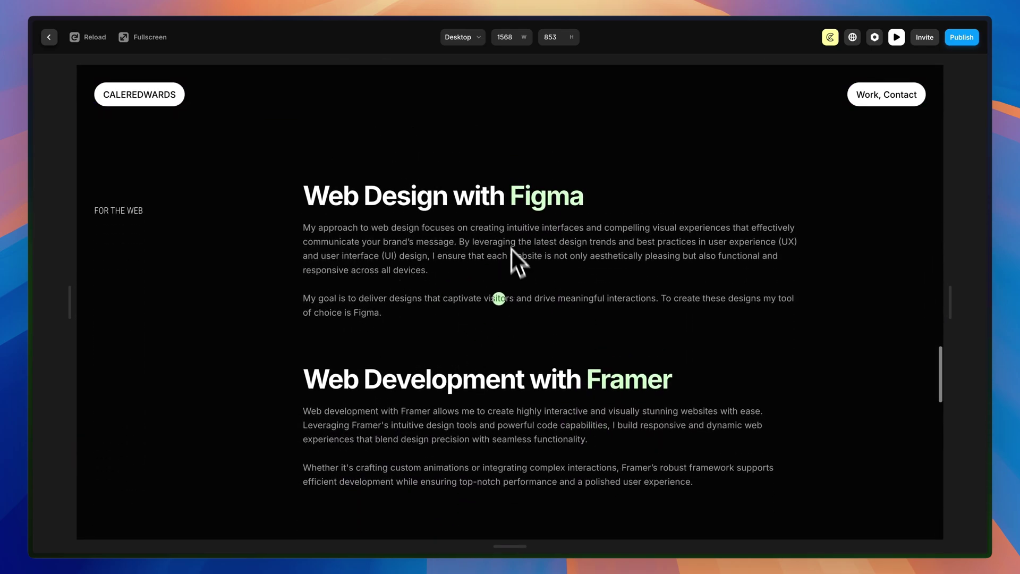
scroll(550, 336, "down", 10)
scroll(551, 336, "up", 12)
scroll(550, 336, "up", 8)
scroll(550, 336, "down", 20)
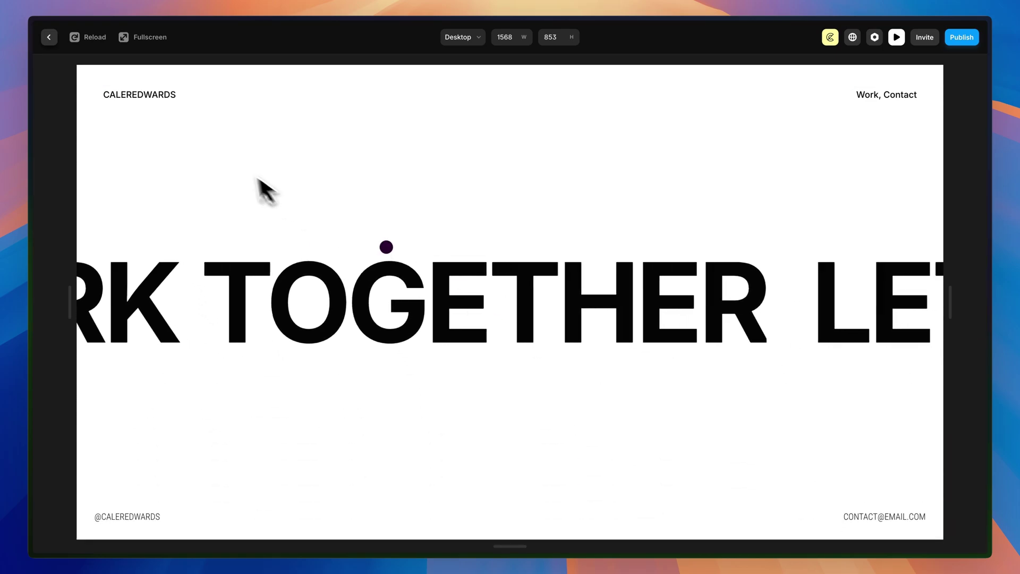
left_click(50, 37)
Step: Select all the Paragraph Wrap layers across the Info Sections in the Layers panel
left_click(583, 169)
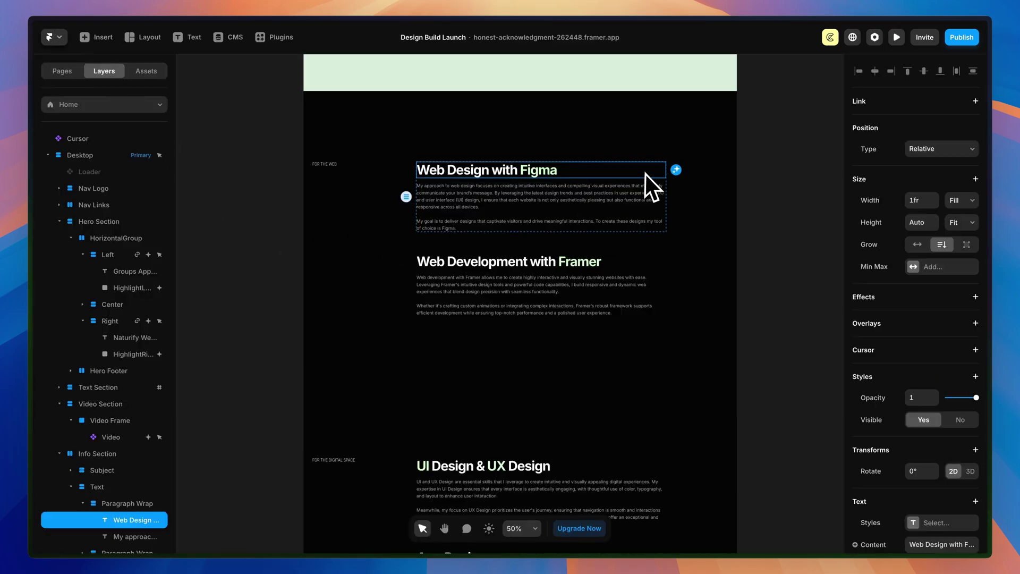
left_click(127, 503)
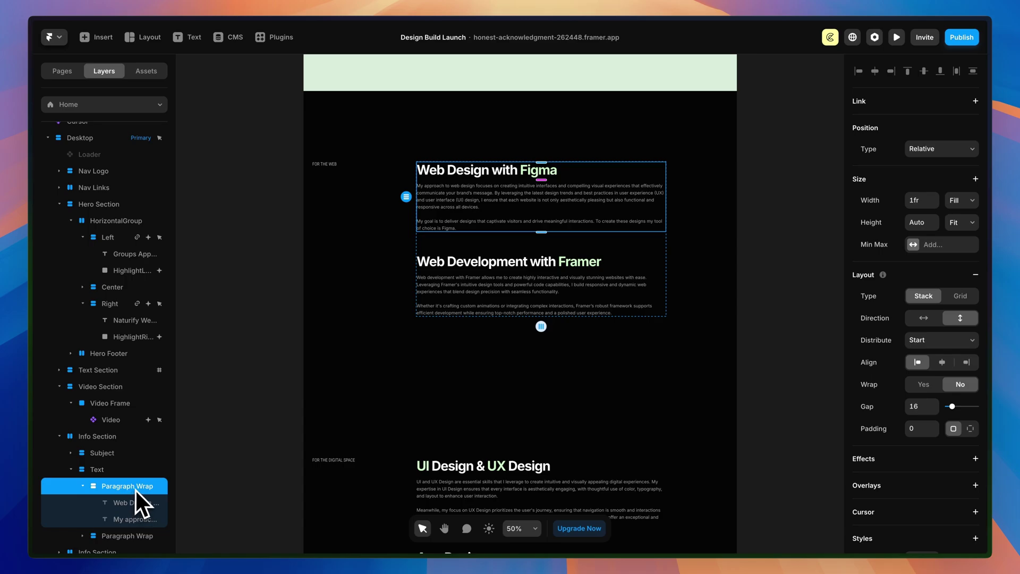
scroll(133, 459, "down", 3)
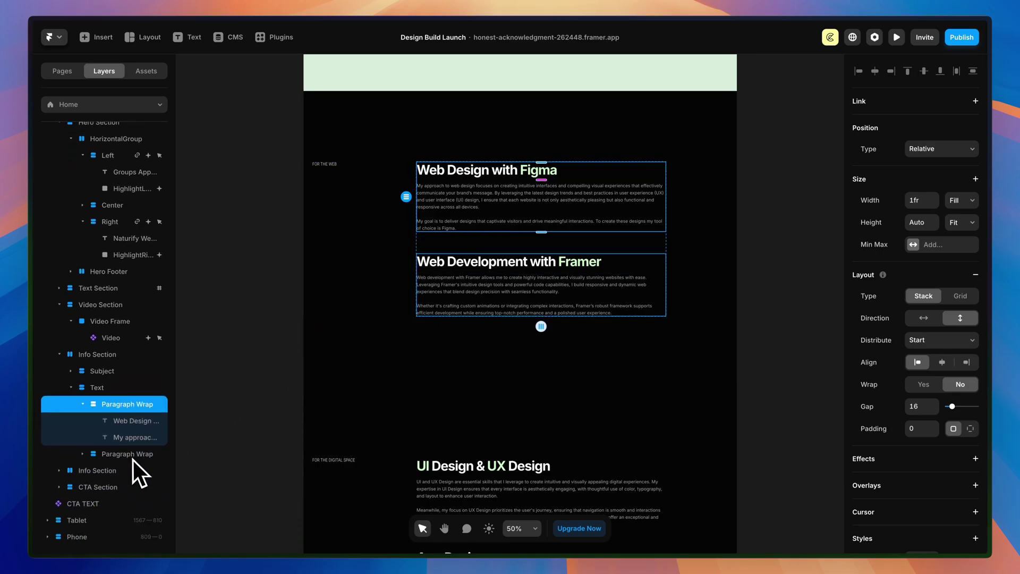
left_click(130, 455, "shift")
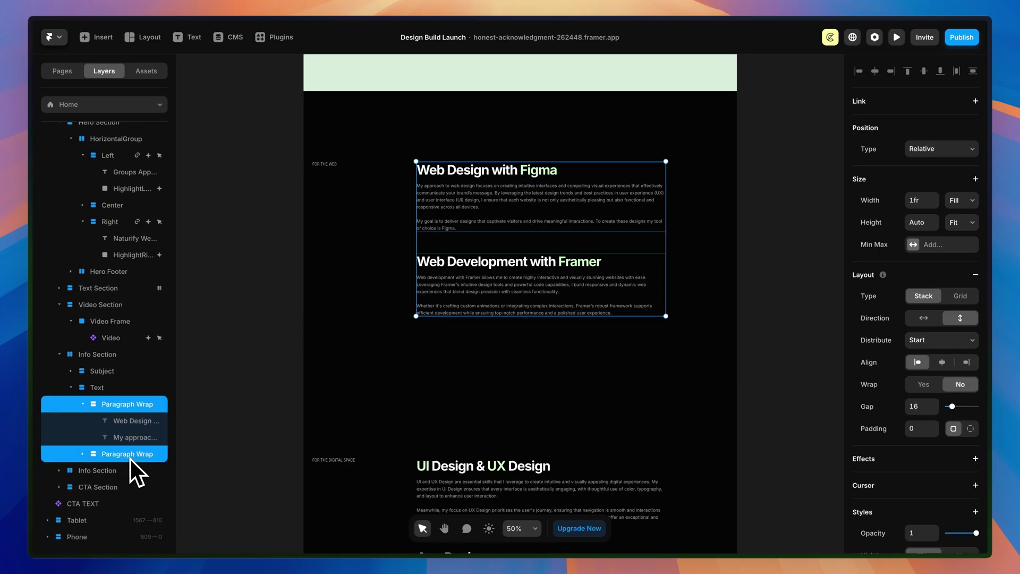
left_click(59, 470)
scroll(64, 473, "down", 1)
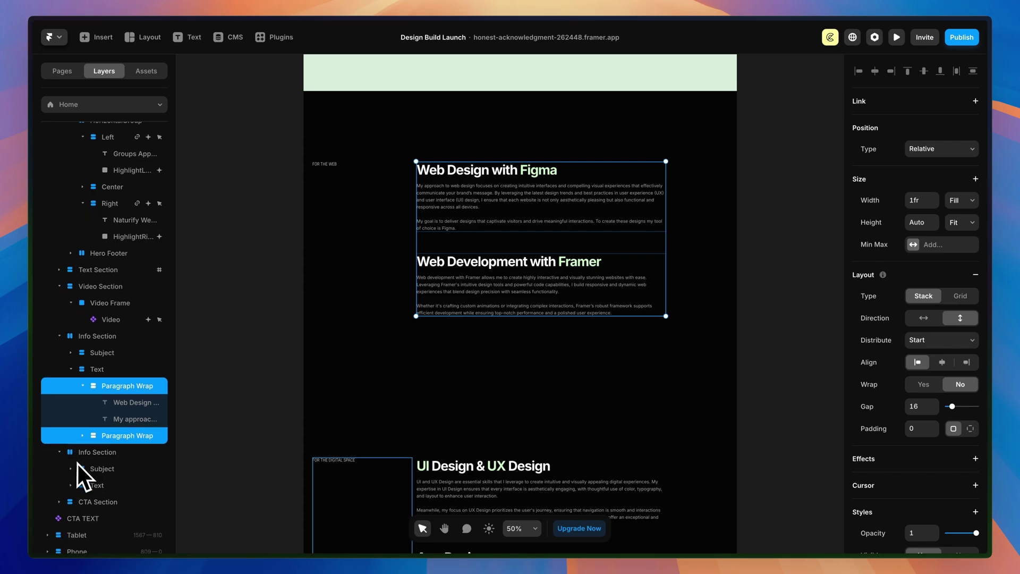
left_click(71, 469)
left_click(71, 502)
scroll(85, 489, "down", 3)
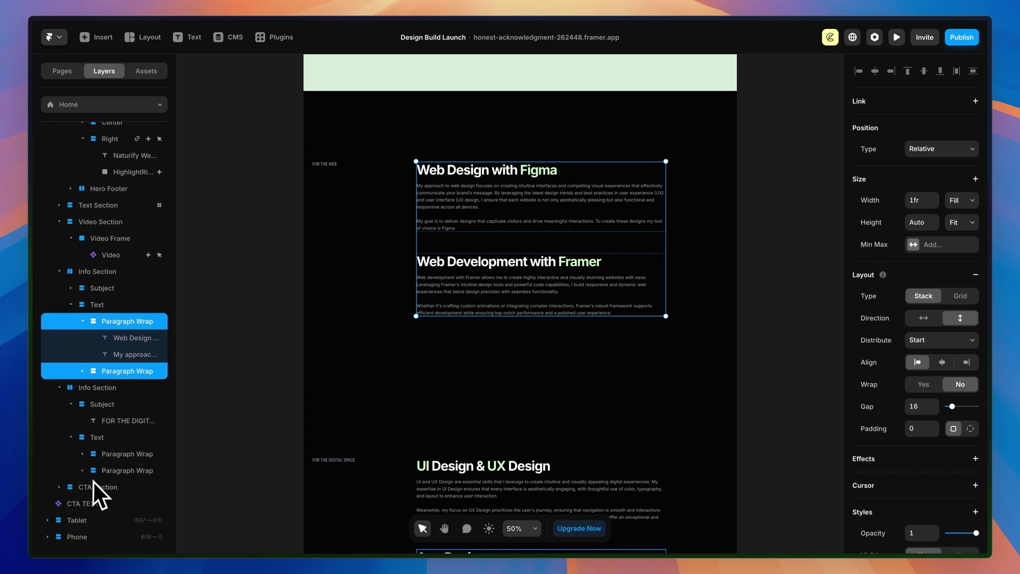
left_click(120, 455, "shift")
left_click(120, 471, "shift")
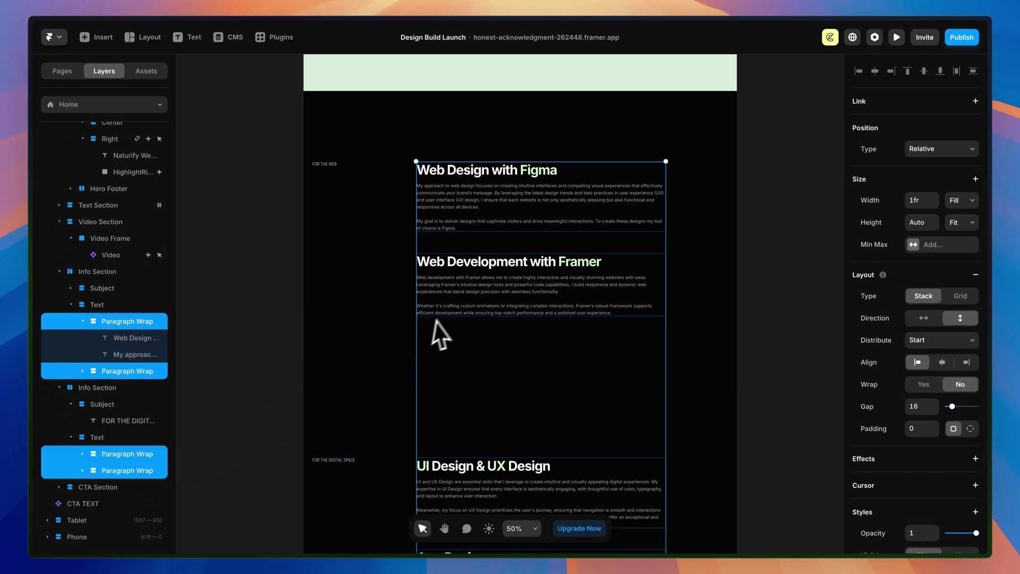
scroll(538, 208, "down", 1)
scroll(537, 208, "down", 3)
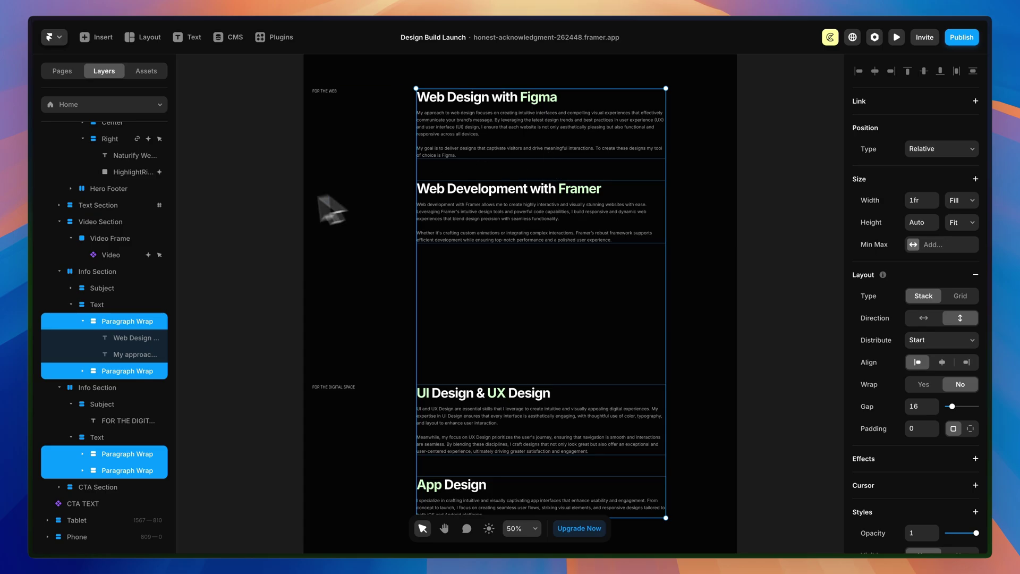
Step: Add a Scroll Transform to the paragraphs, triggered when each layer is in view
left_click(977, 459)
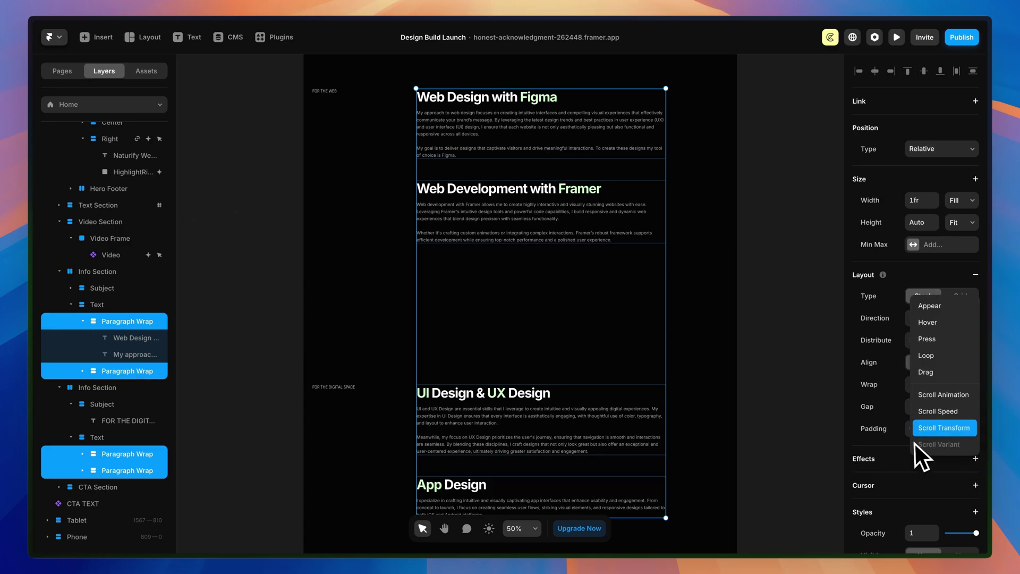
left_click(936, 429)
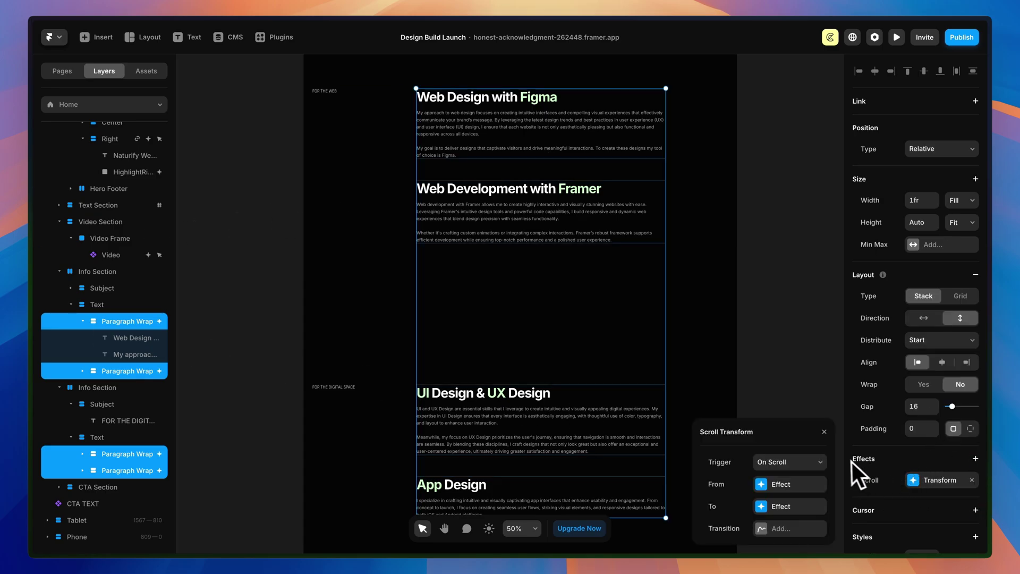
left_click(797, 461)
left_click(777, 479)
Step: Set the transform's From state to opacity 0 and Offset X 200, then open the To state
left_click(785, 484)
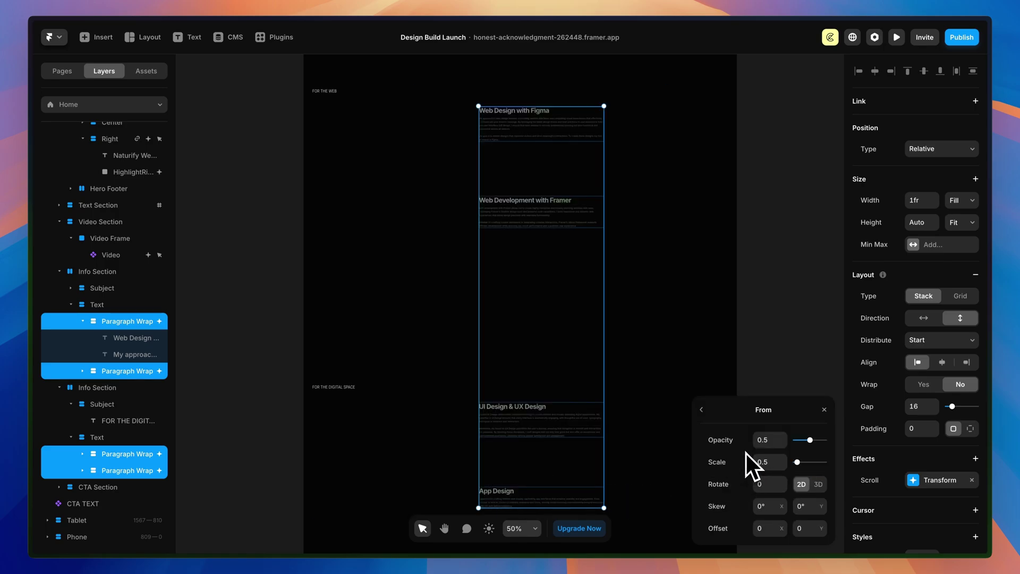
left_click_drag(810, 440, 799, 464)
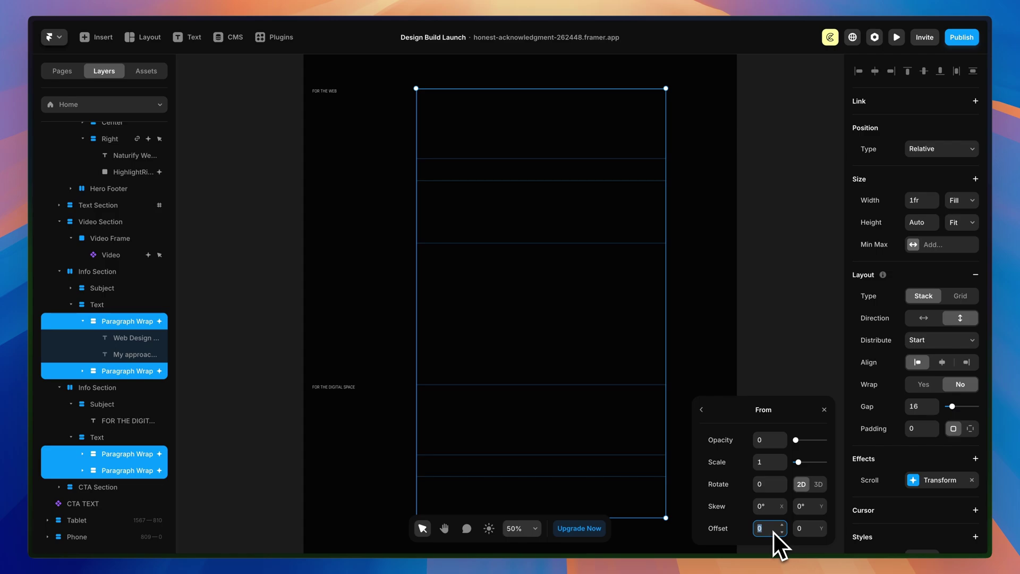
type("200")
key("Escape")
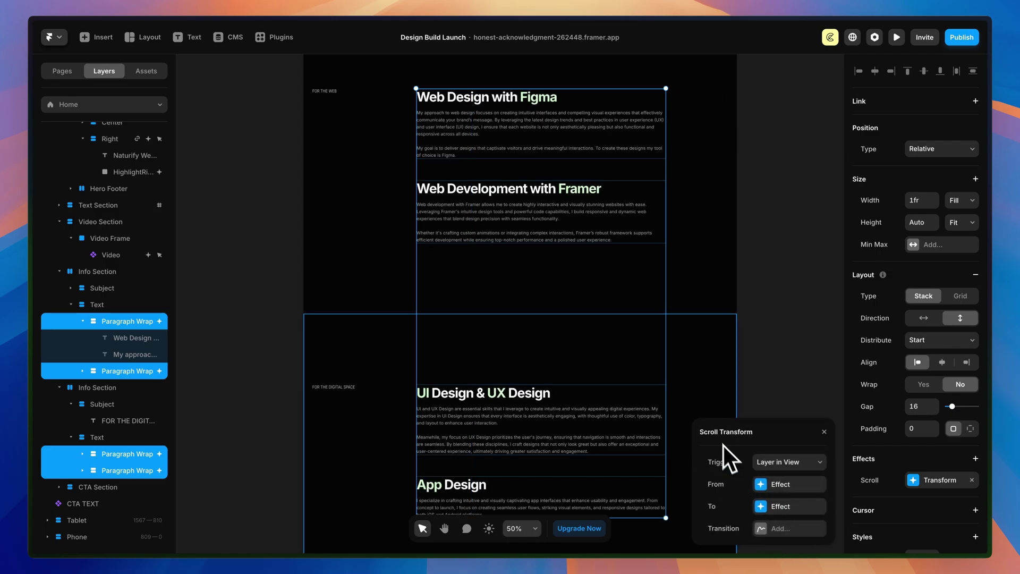
left_click(762, 508)
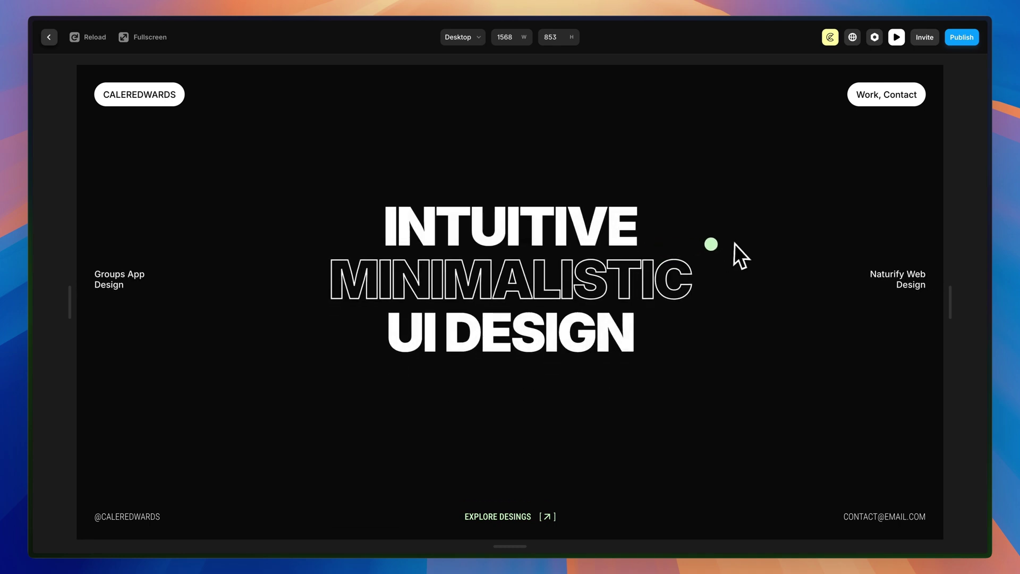
Step: Scroll the preview through the service sections down to App Design, then return to the editor
scroll(748, 241, "down", 5)
scroll(748, 241, "down", 15)
scroll(748, 242, "down", 15)
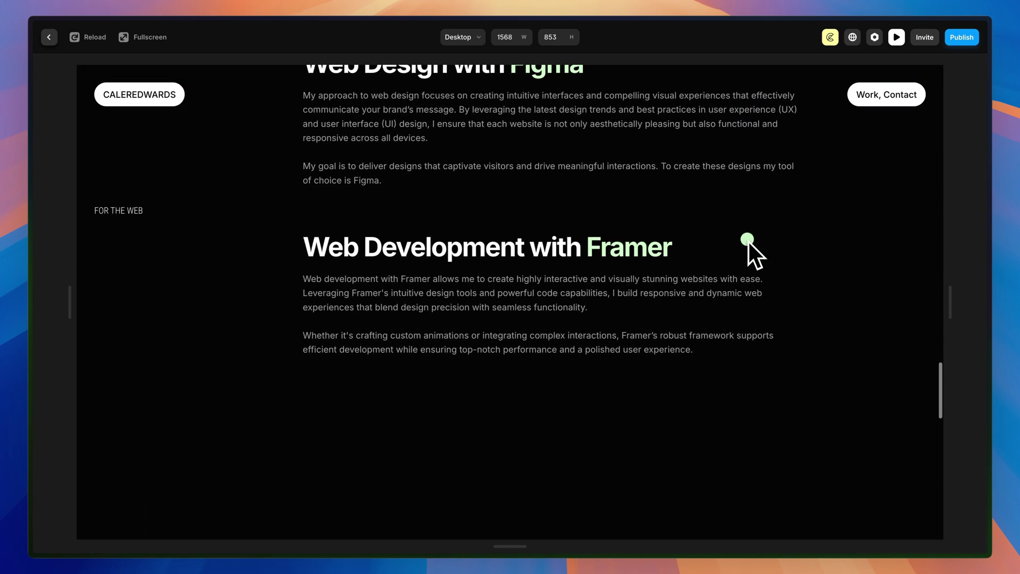
scroll(749, 217, "up", 10)
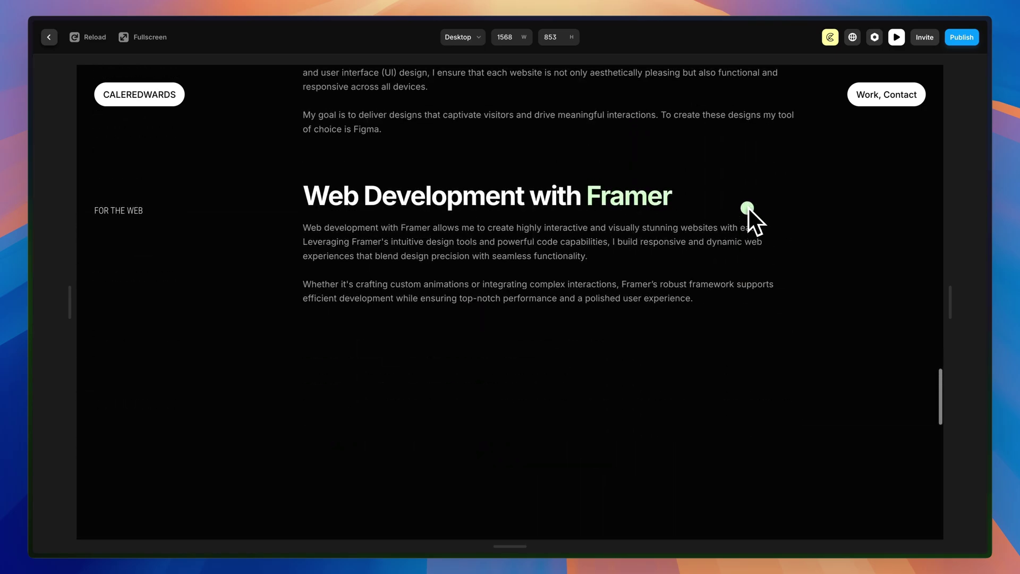
scroll(748, 208, "down", 5)
scroll(748, 209, "down", 5)
key("Escape")
scroll(757, 152, "up", 10)
Step: Unhide the Loader layer from its Layers panel context menu so it covers the Desktop page
scroll(756, 145, "up", 4)
scroll(757, 145, "down", 2)
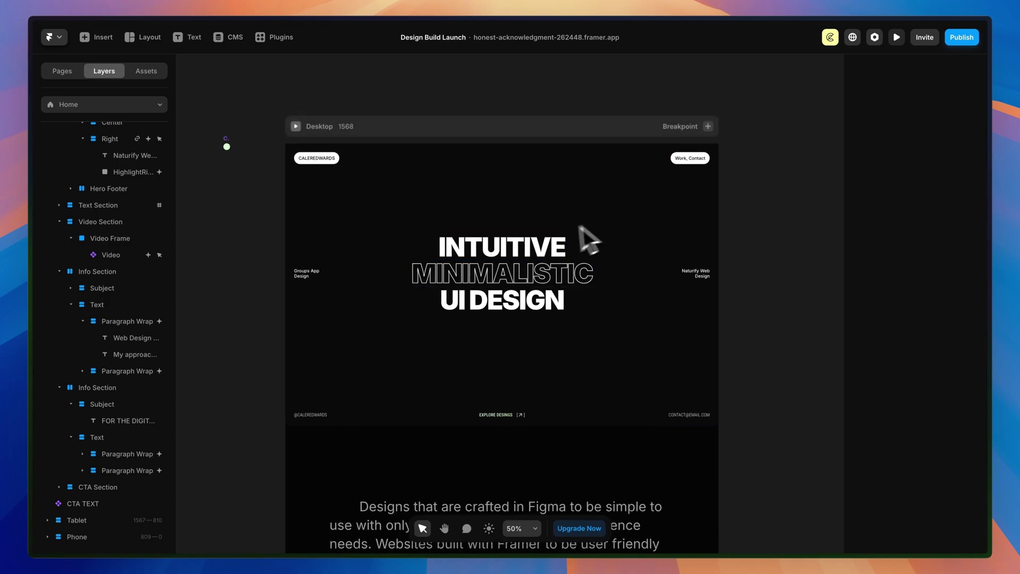
scroll(106, 241, "up", 4)
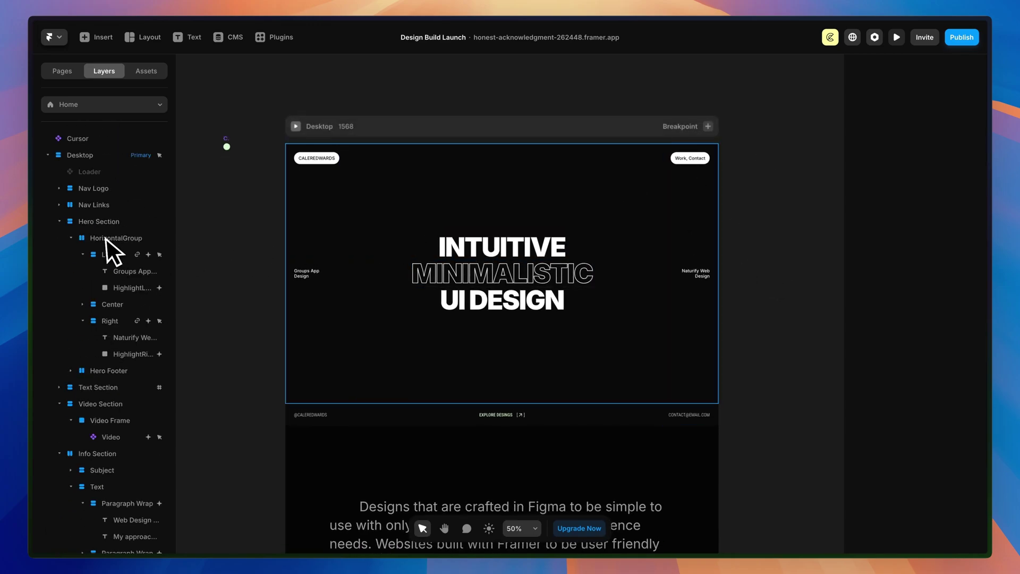
right_click(90, 177)
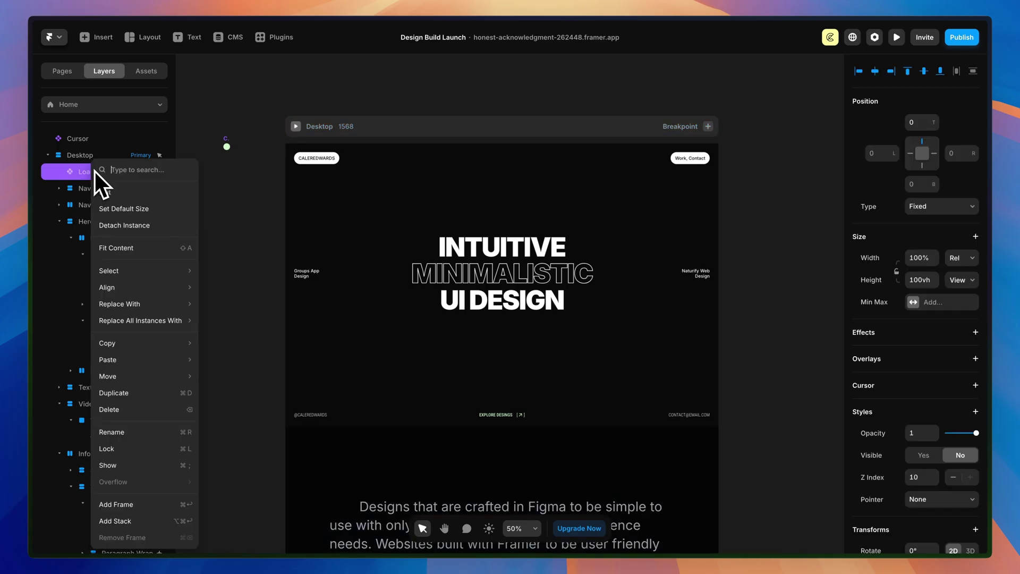
left_click(120, 467)
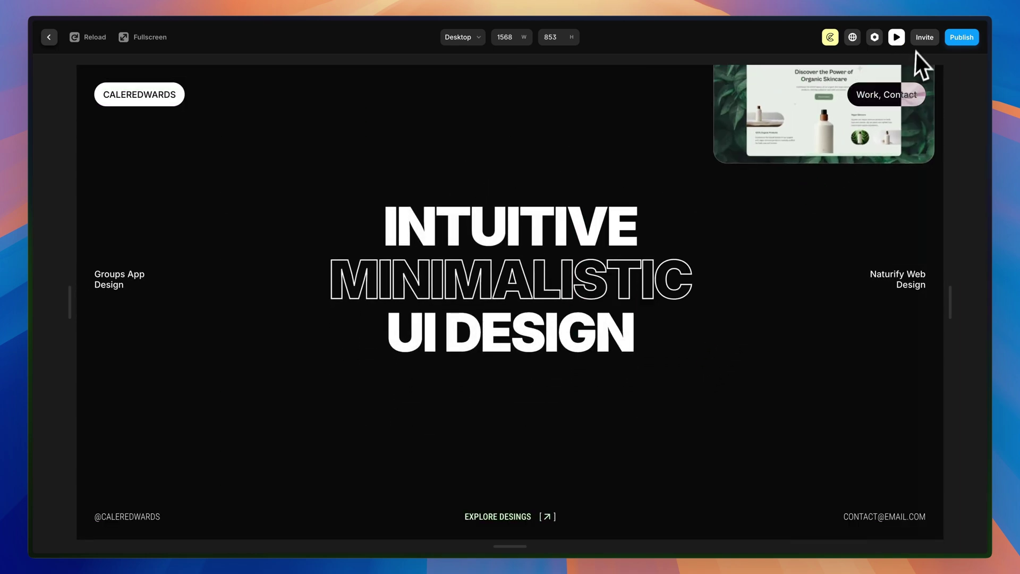
Step: Reload the site preview to watch the loader play, then close the preview
left_click(92, 37)
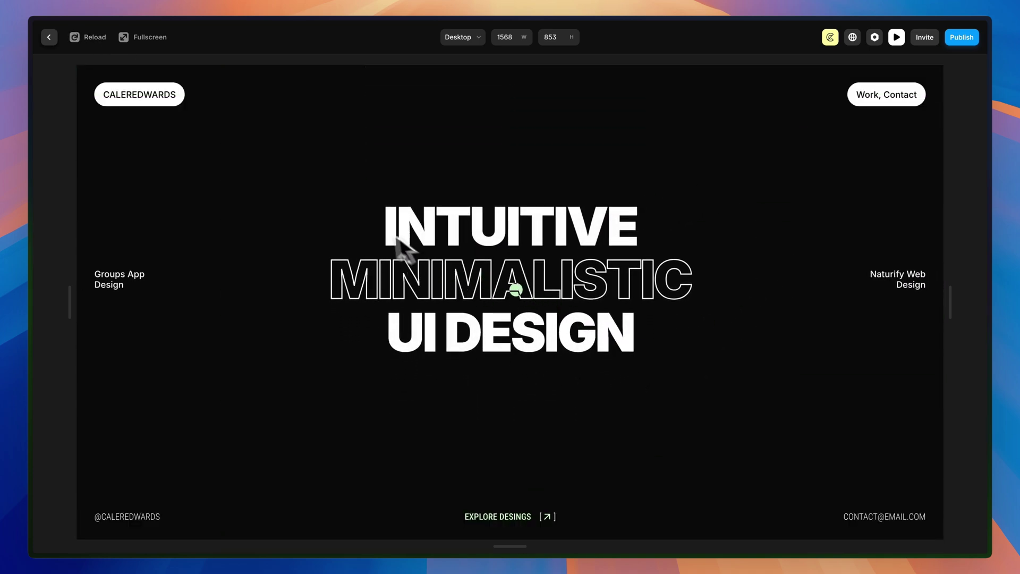
left_click(49, 37)
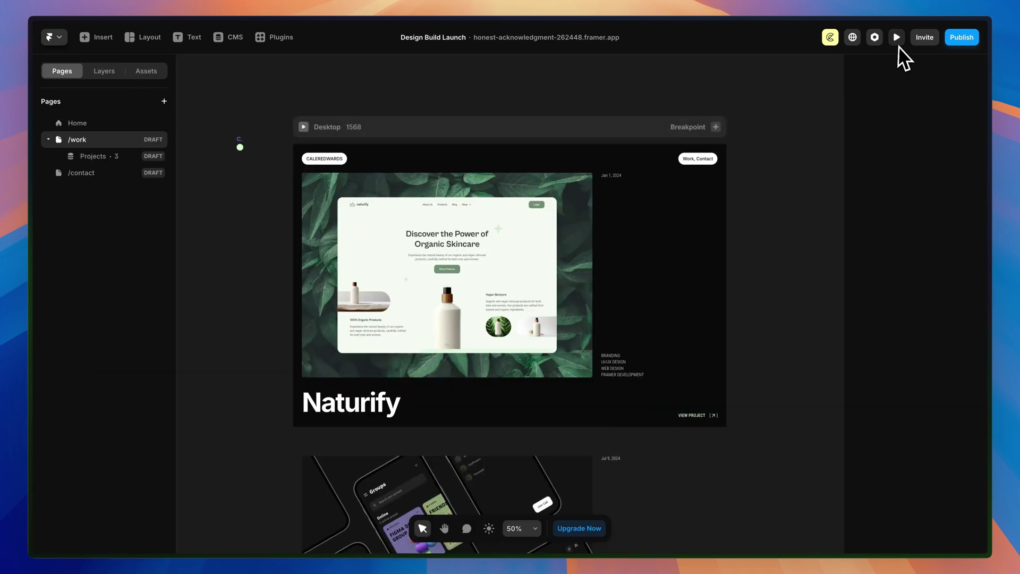
left_click(897, 36)
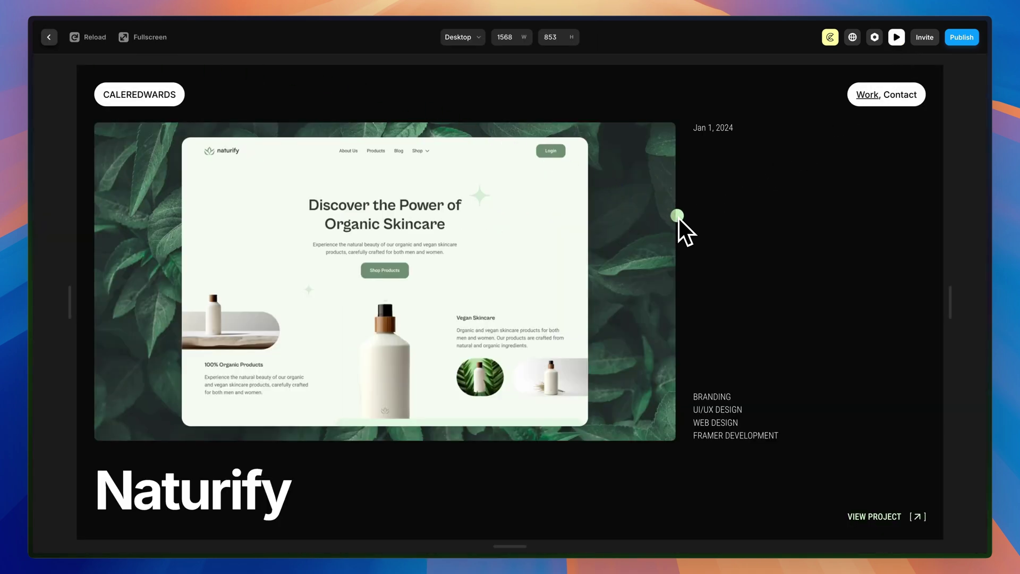
left_click(88, 37)
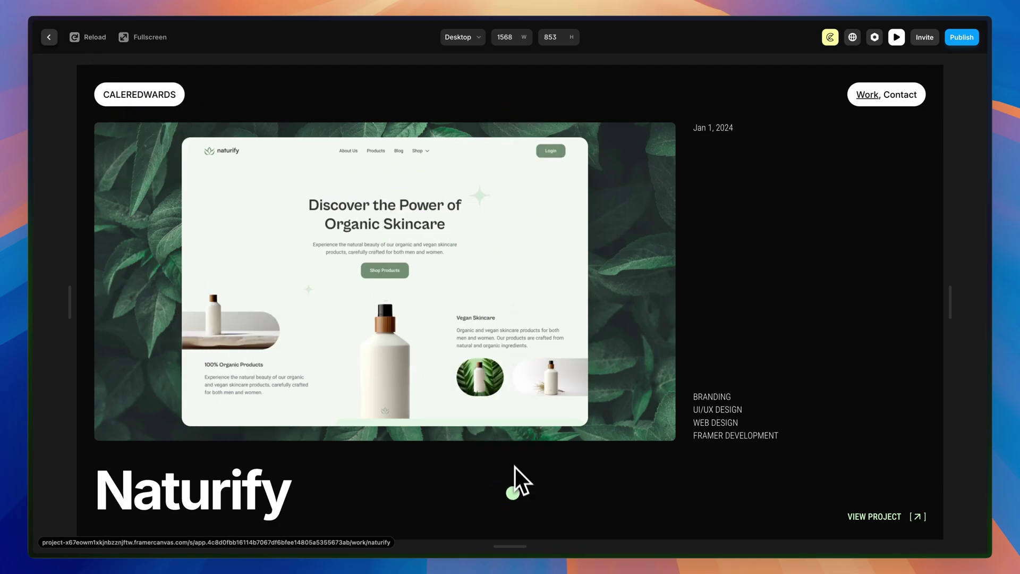
left_click(49, 37)
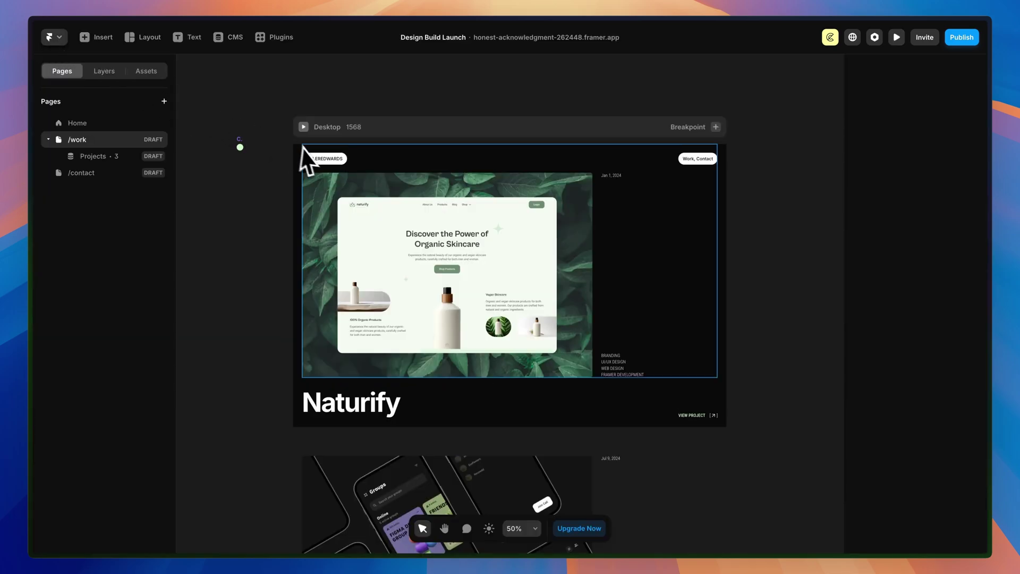
left_click(897, 37)
scroll(755, 196, "down", 5)
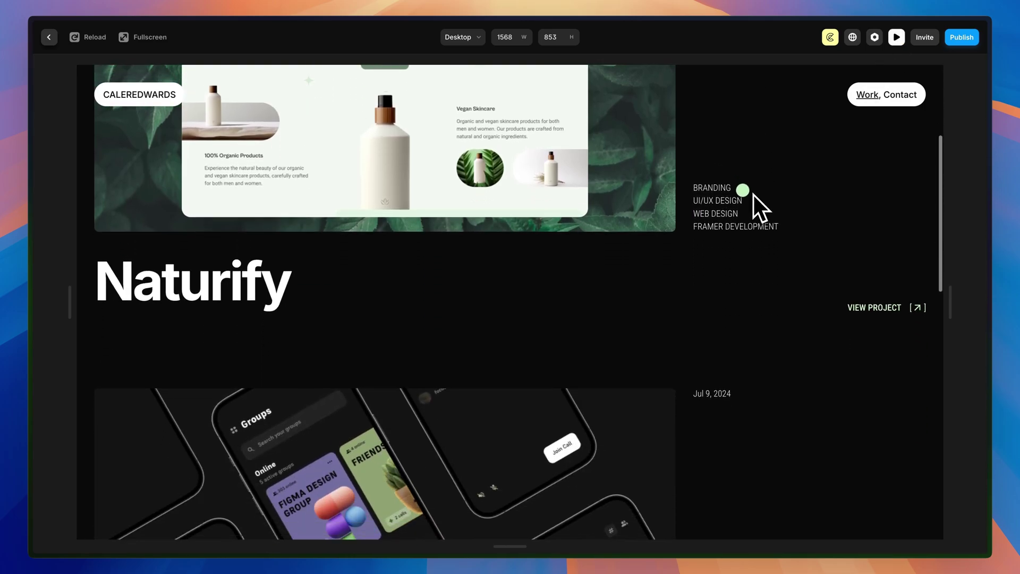
scroll(754, 194, "down", 10)
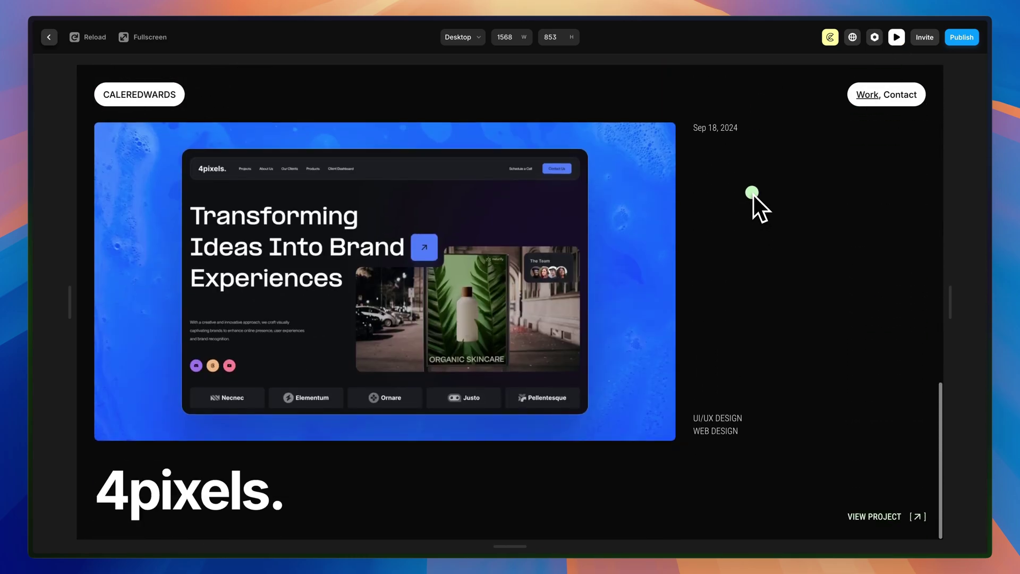
scroll(754, 194, "up", 6)
scroll(753, 195, "up", 3)
Step: Expand the /work layer tree through Desktop > Section > Projects to reveal the Project card
left_click(51, 39)
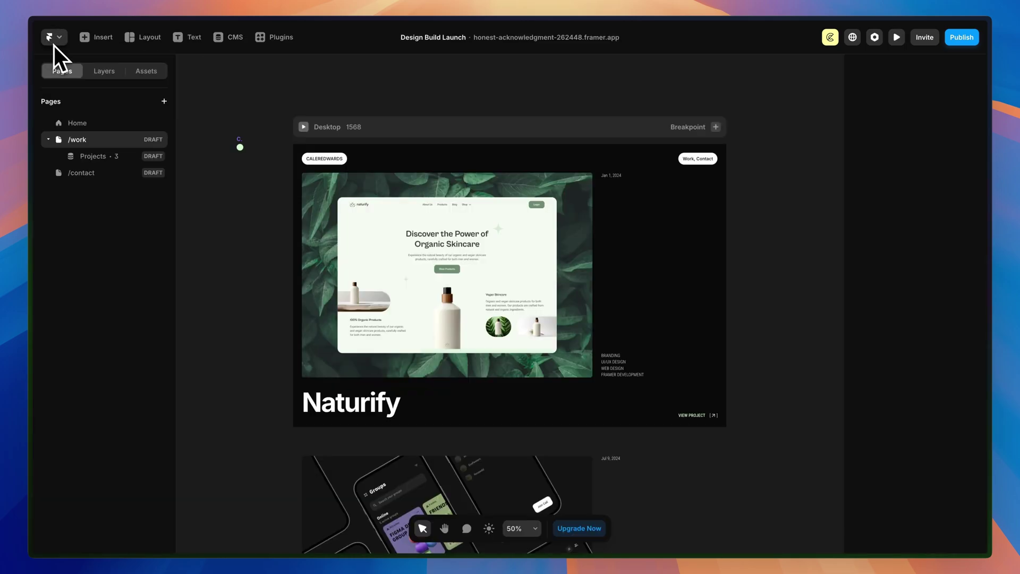
left_click(99, 75)
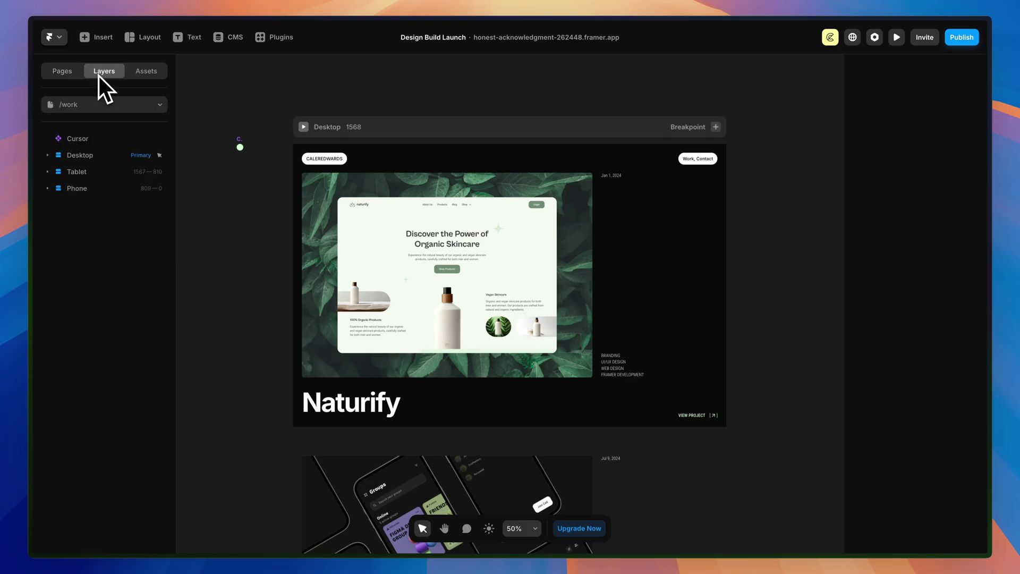
left_click(48, 154)
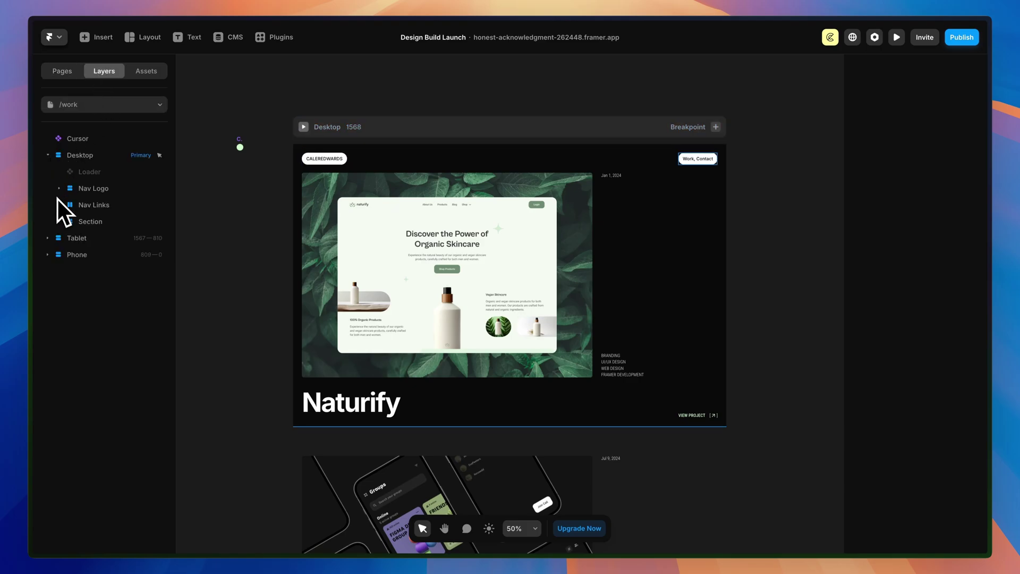
left_click(96, 260)
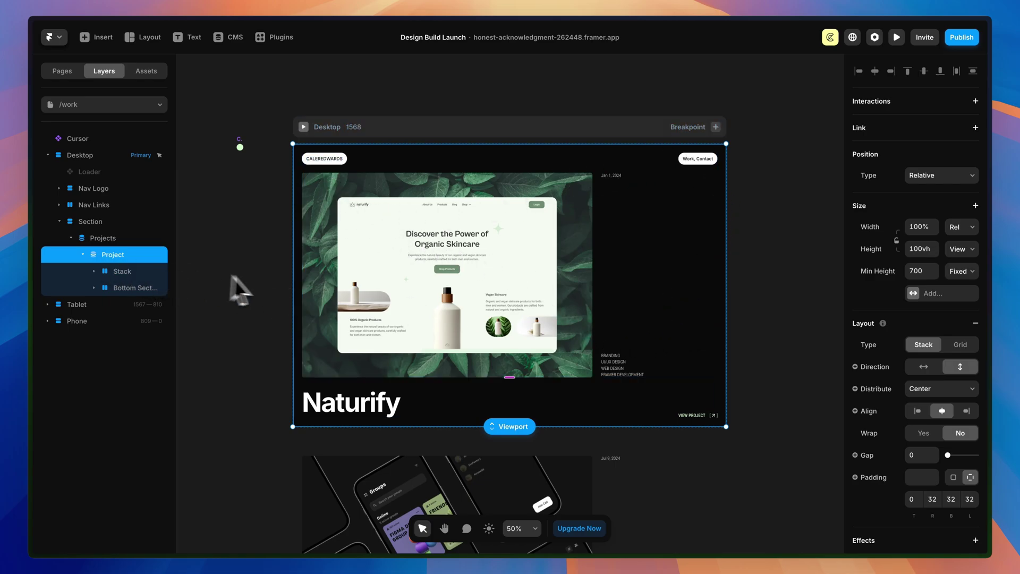
scroll(903, 375, "down", 6)
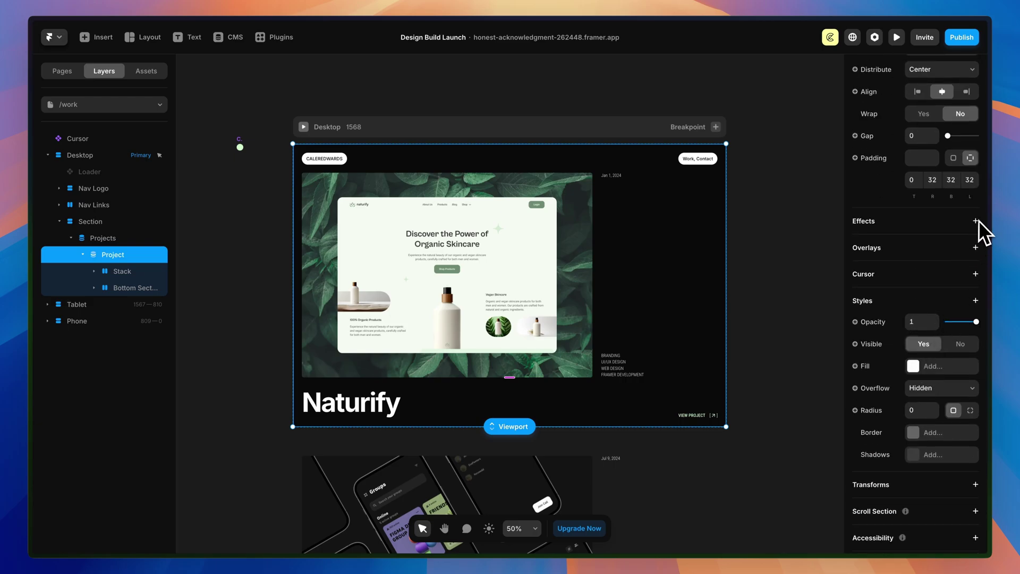
Step: Add a Scroll Animation to the Project card, entering from opacity 0
left_click(977, 221)
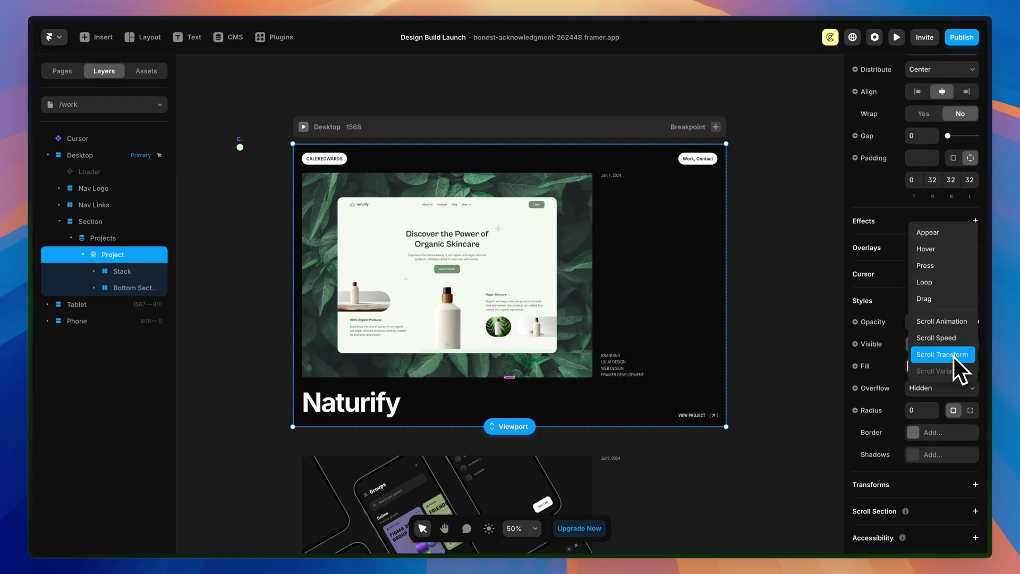
left_click(937, 321)
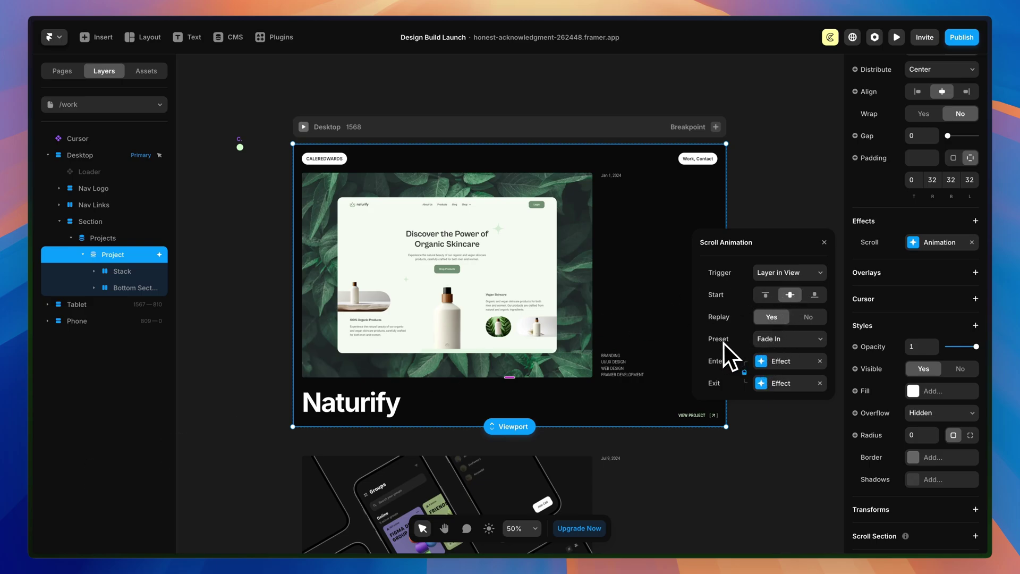
left_click(764, 364)
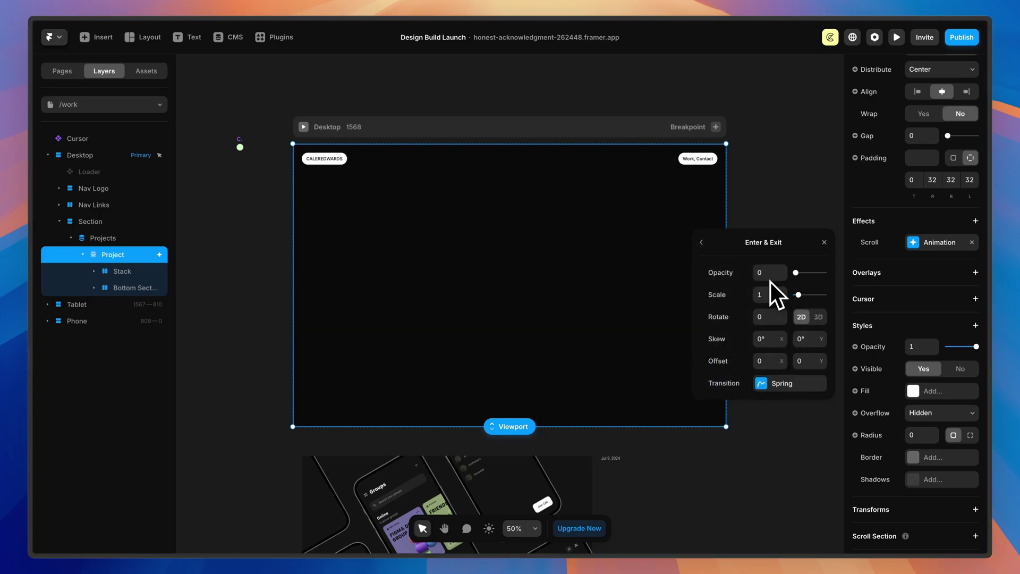
Step: Give the Enter transition Ease In easing with a 0.7 s duration
left_click(763, 383)
left_click(732, 265)
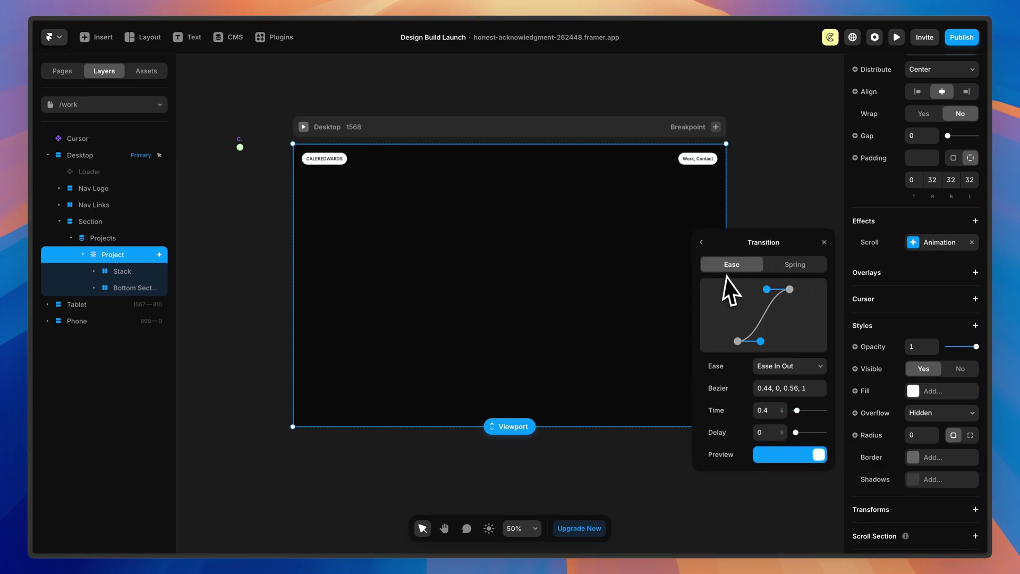
left_click(777, 366)
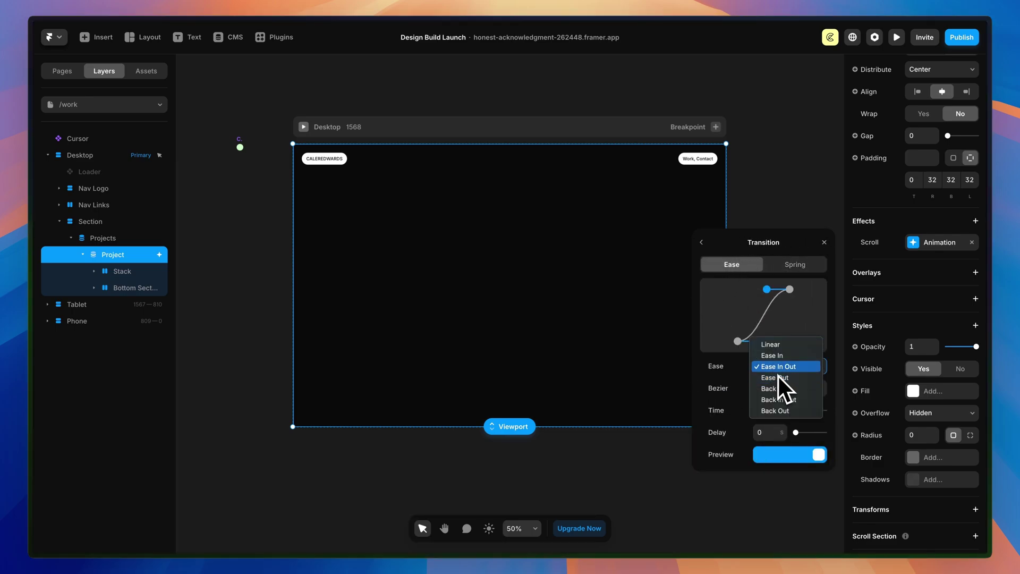
left_click(779, 378)
left_click(773, 414)
key("BackSpace")
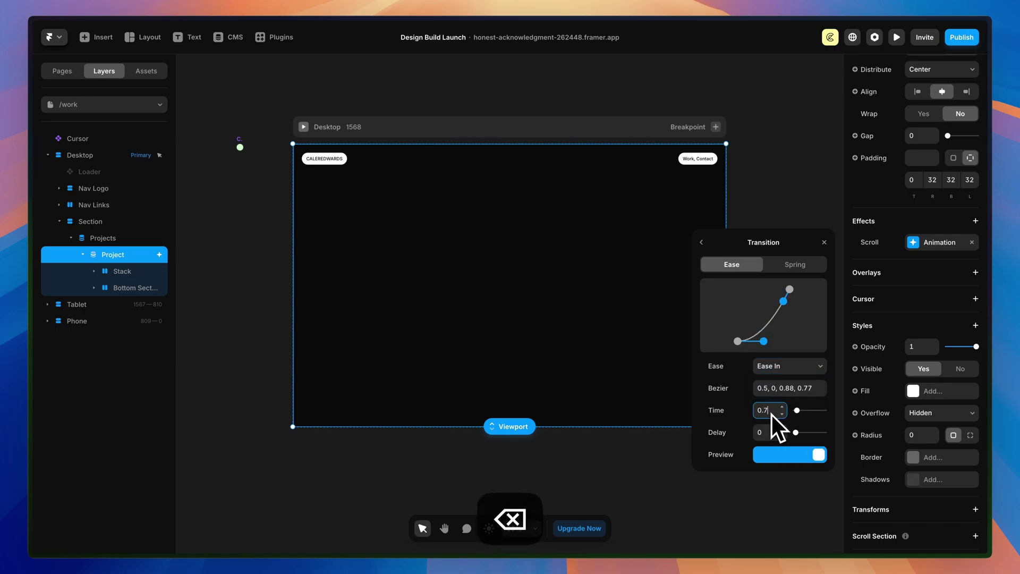
type("7")
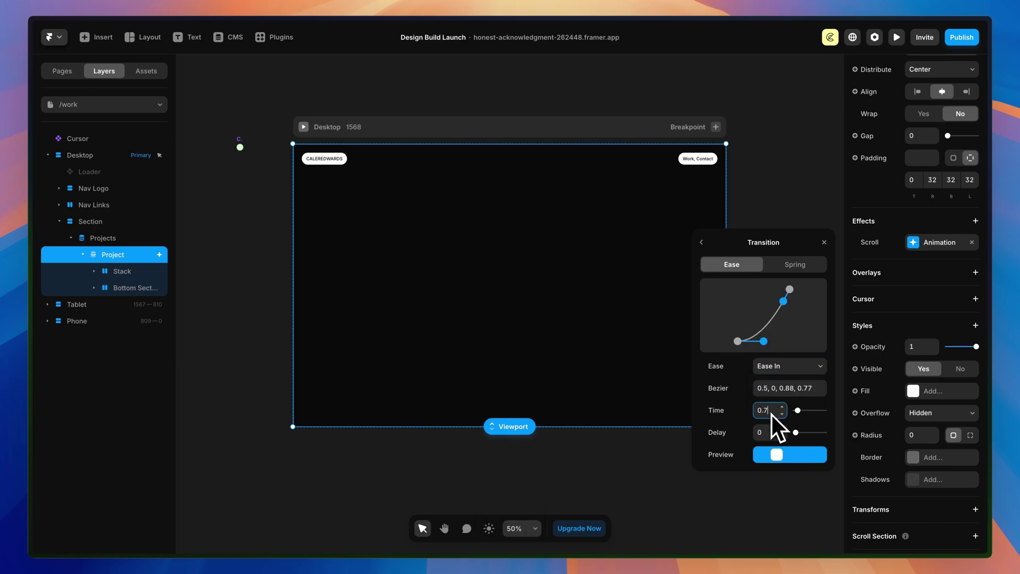
key("Return")
key("Escape")
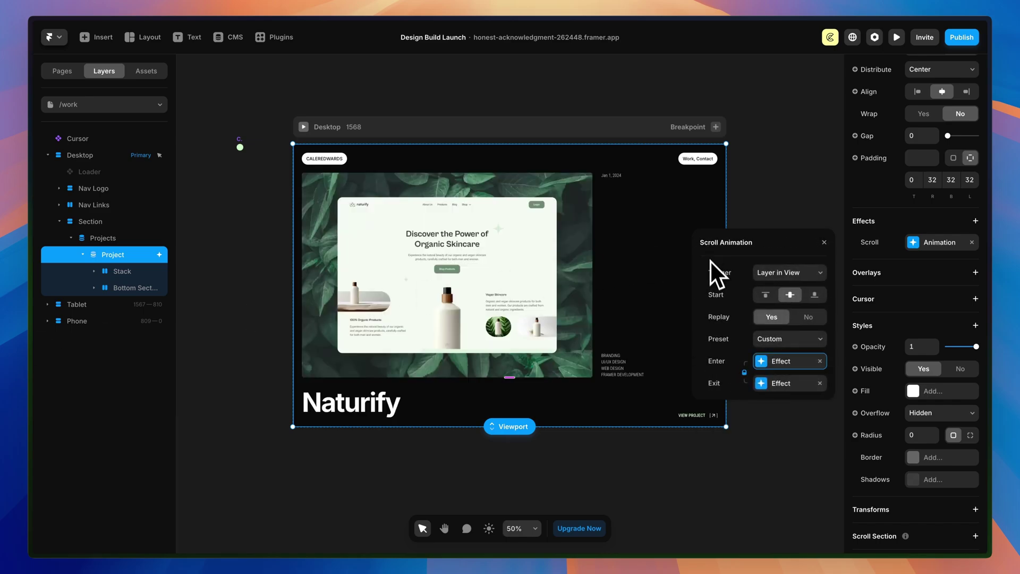
Step: Inspect the Exit state's transition settings, then back out of them
left_click(762, 388)
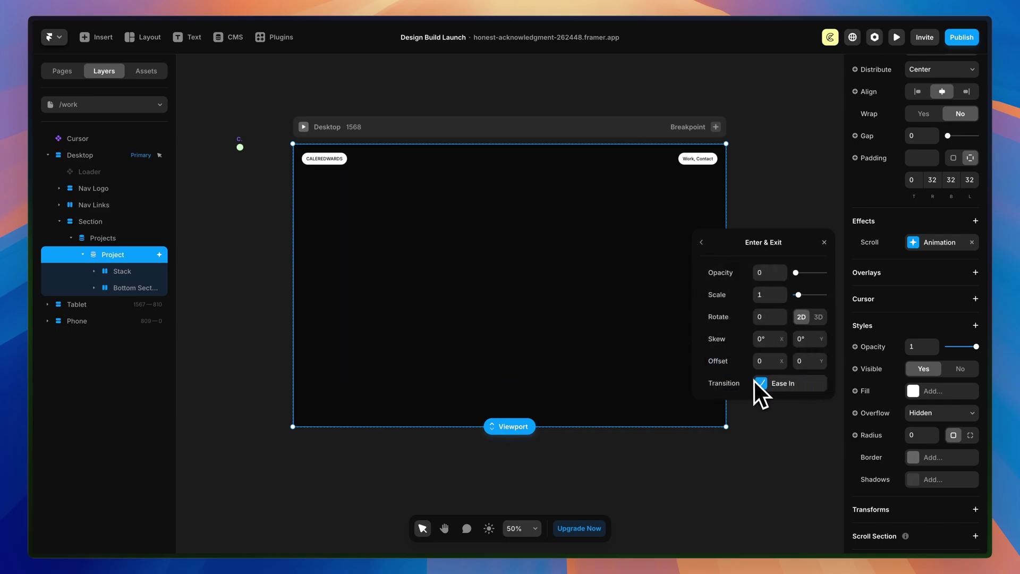
left_click(756, 382)
key("Escape")
Step: Preview the site, scroll down through Naturify, Groups and 4pixels cards and back up
left_click(771, 170)
left_click(897, 37)
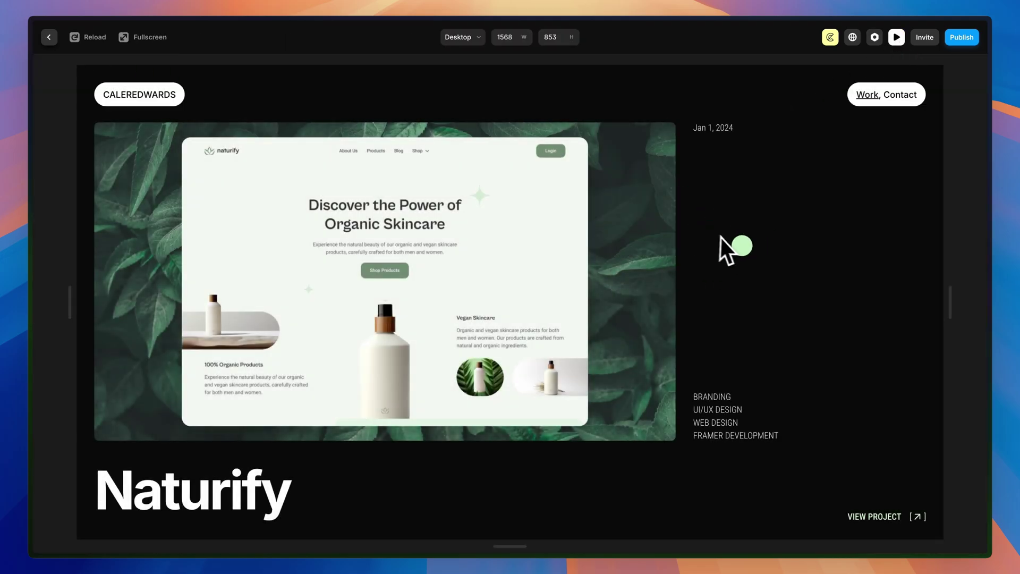
scroll(796, 231, "down", 8)
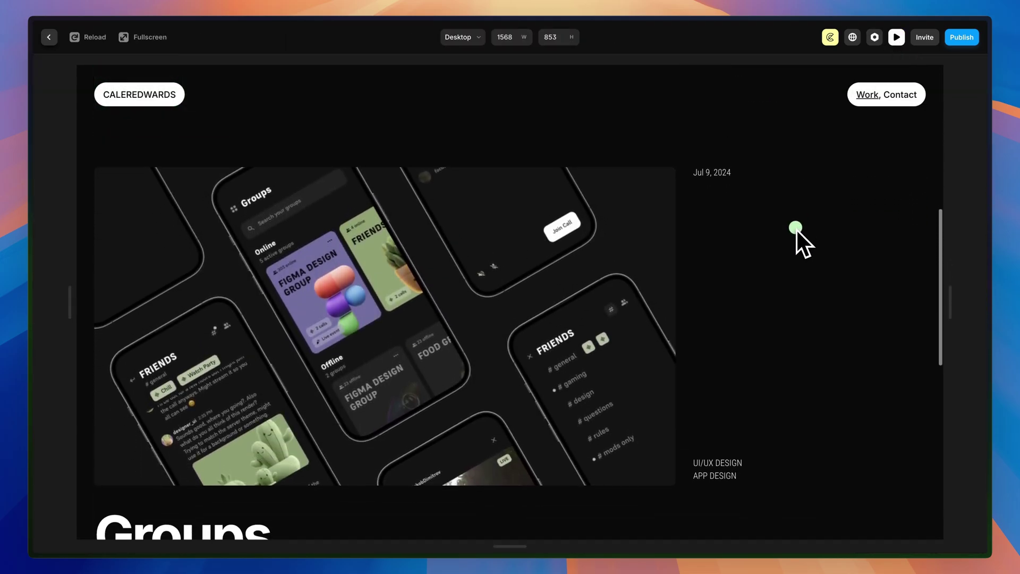
scroll(797, 230, "down", 5)
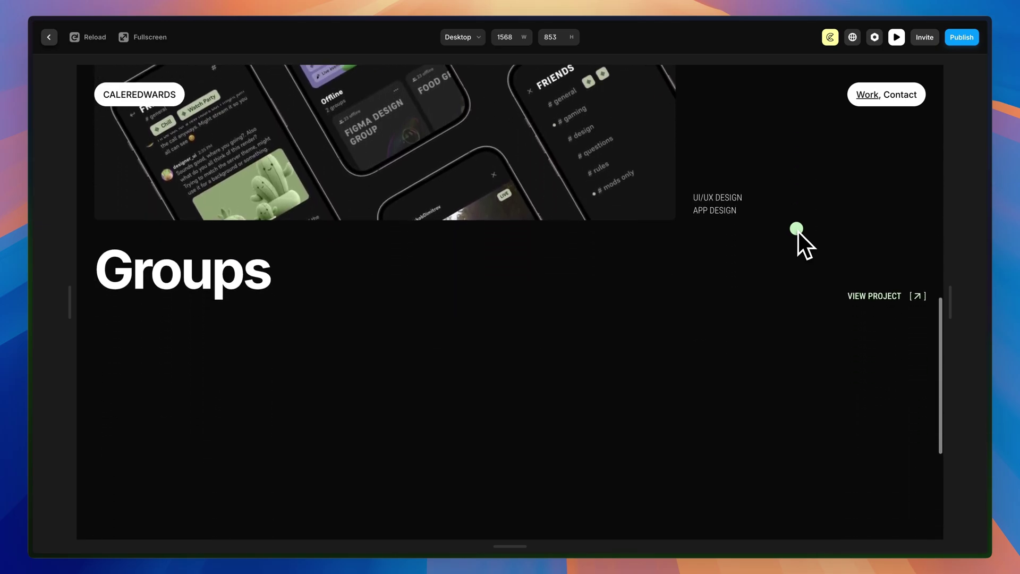
scroll(798, 232, "down", 5)
scroll(799, 232, "up", 3)
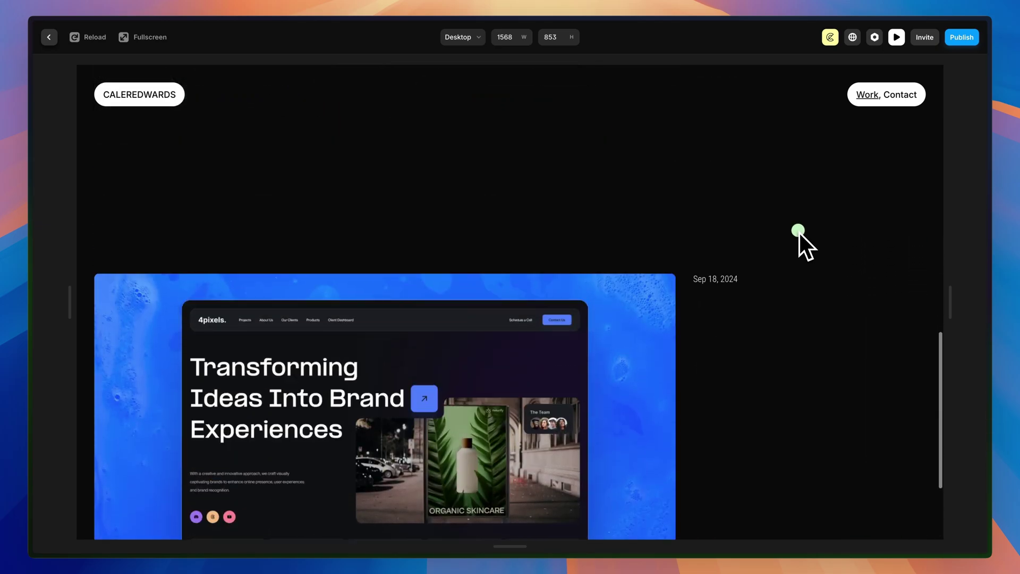
scroll(799, 232, "up", 12)
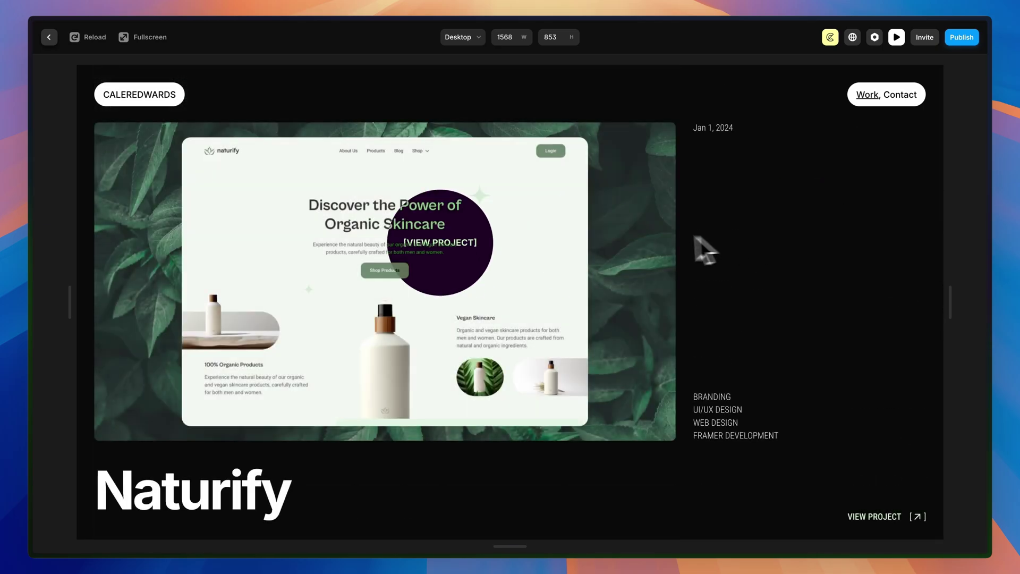
left_click(49, 36)
Step: Add an Appear effect to the Naturify image, entering from opacity 0 at Y offset 900
left_click(130, 288)
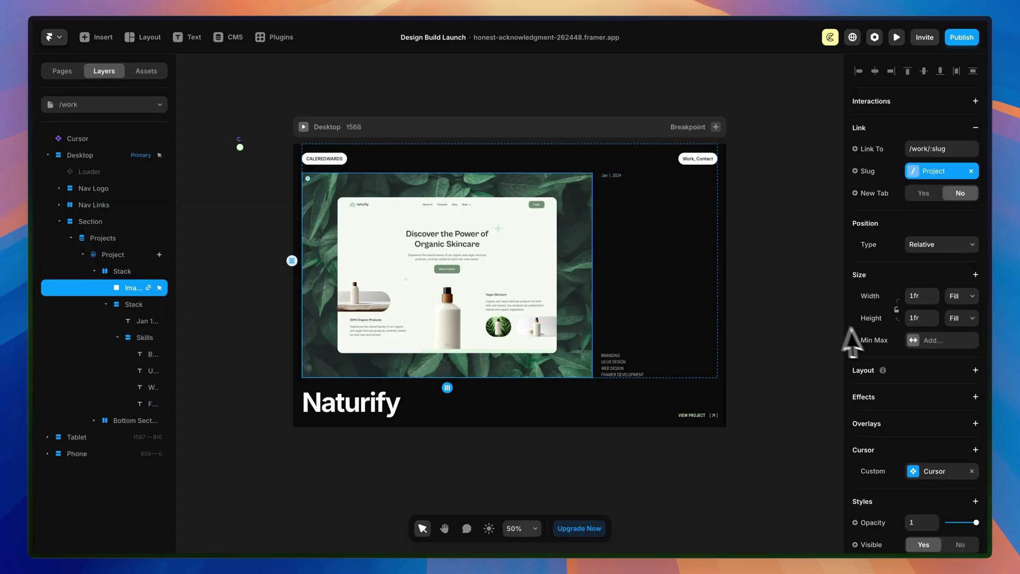
scroll(943, 370, "down", 2)
left_click(975, 356)
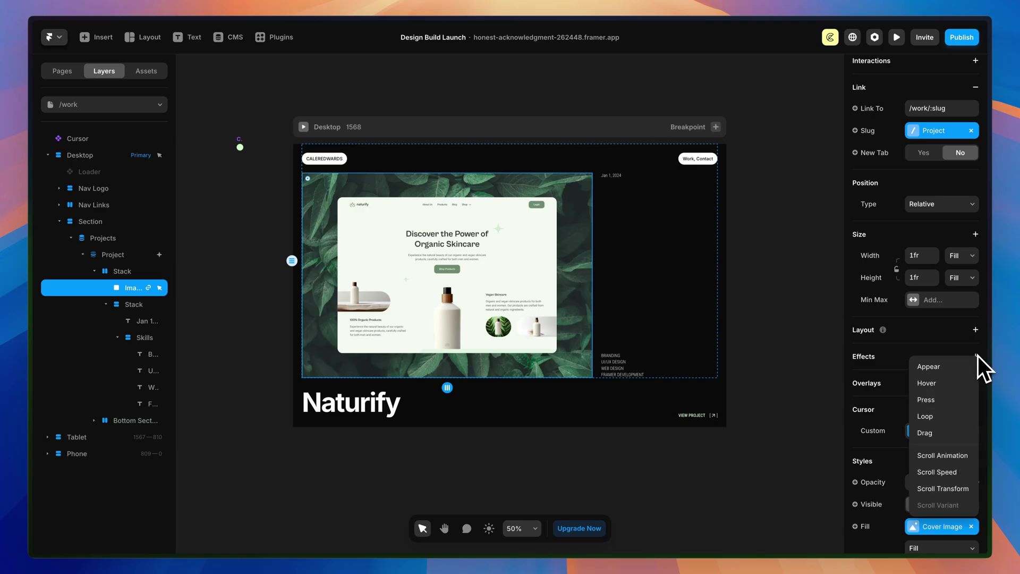
left_click(934, 368)
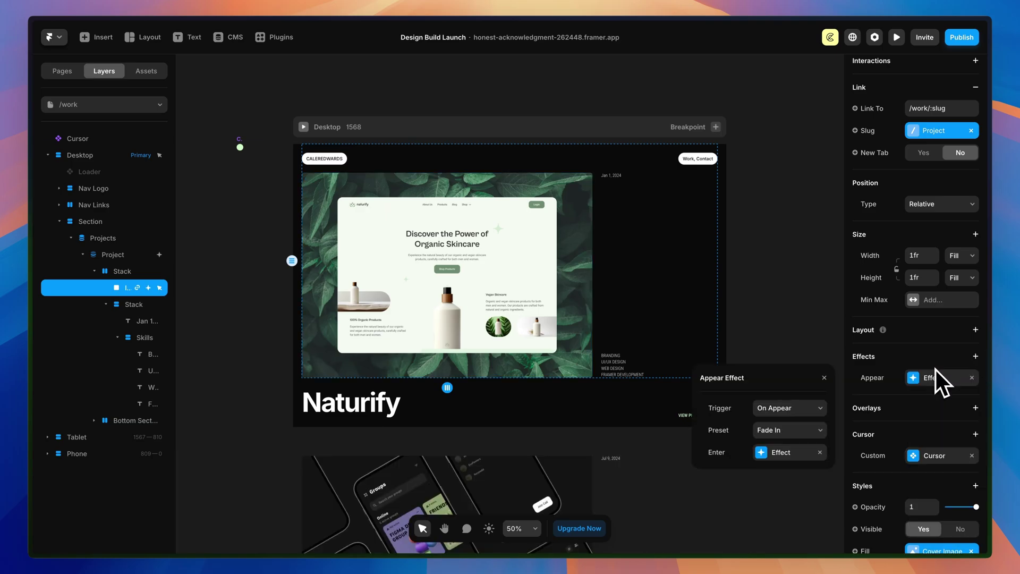
left_click(764, 452)
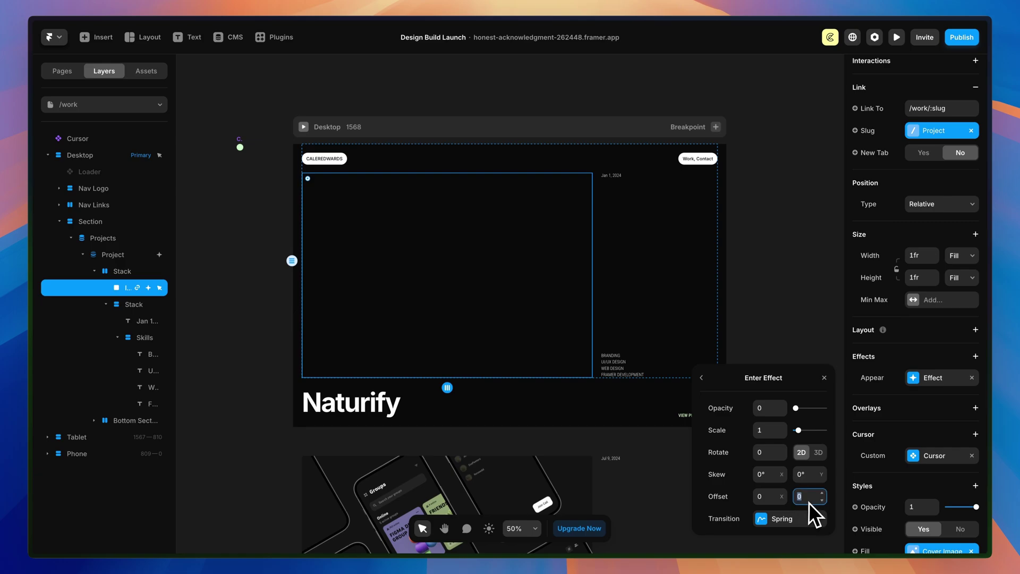
key("Return")
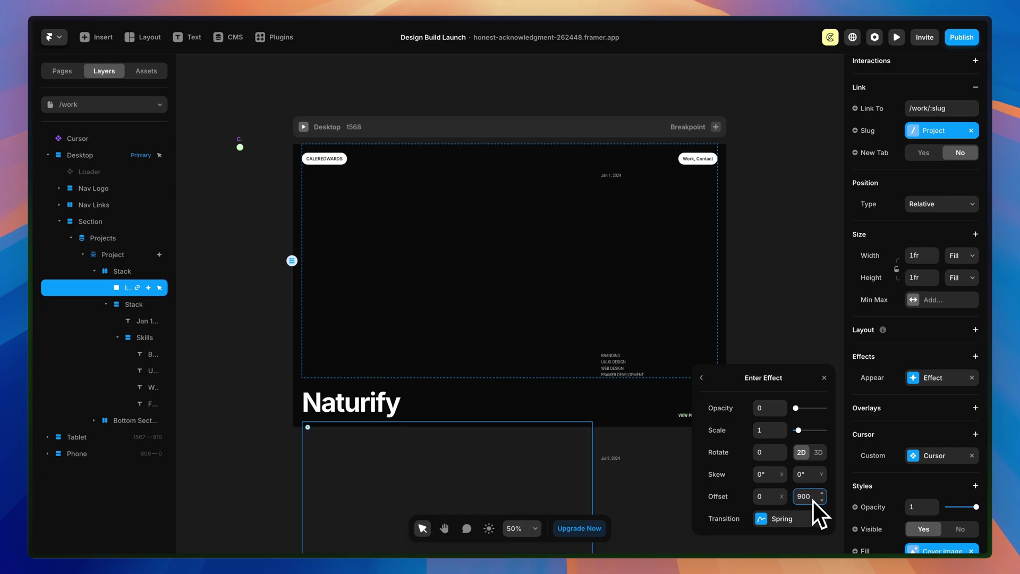
Step: Set the image's appear transition to Ease Out with 0.5 s delay and 0.7 s duration
left_click(776, 518)
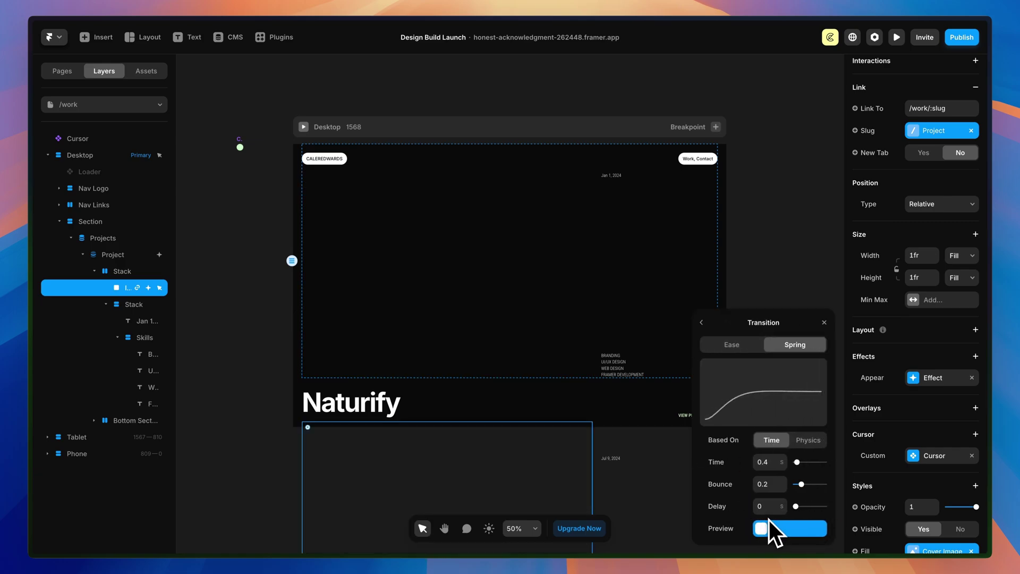
left_click(738, 346)
left_click(783, 439)
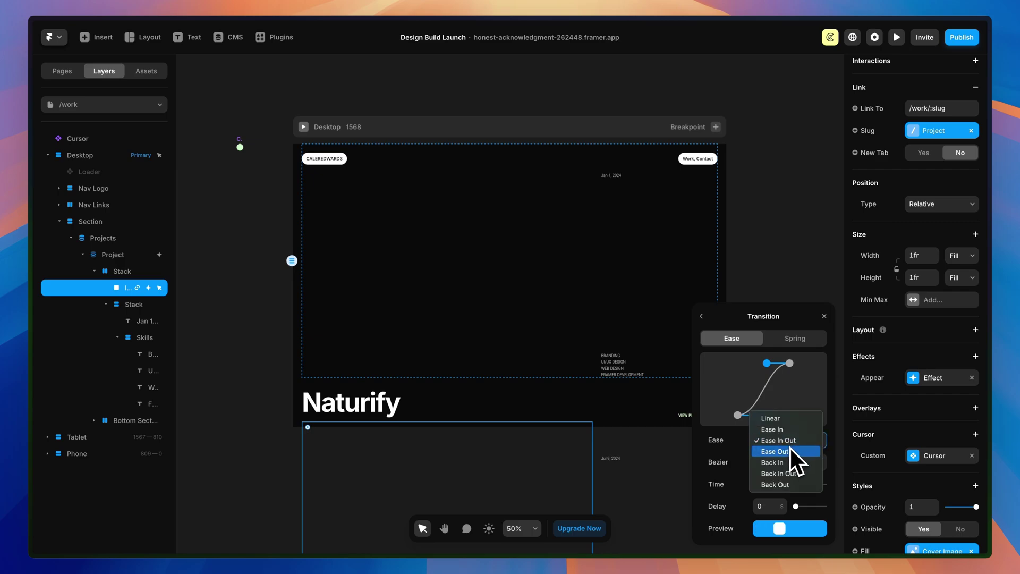
left_click(779, 454)
left_click(766, 505)
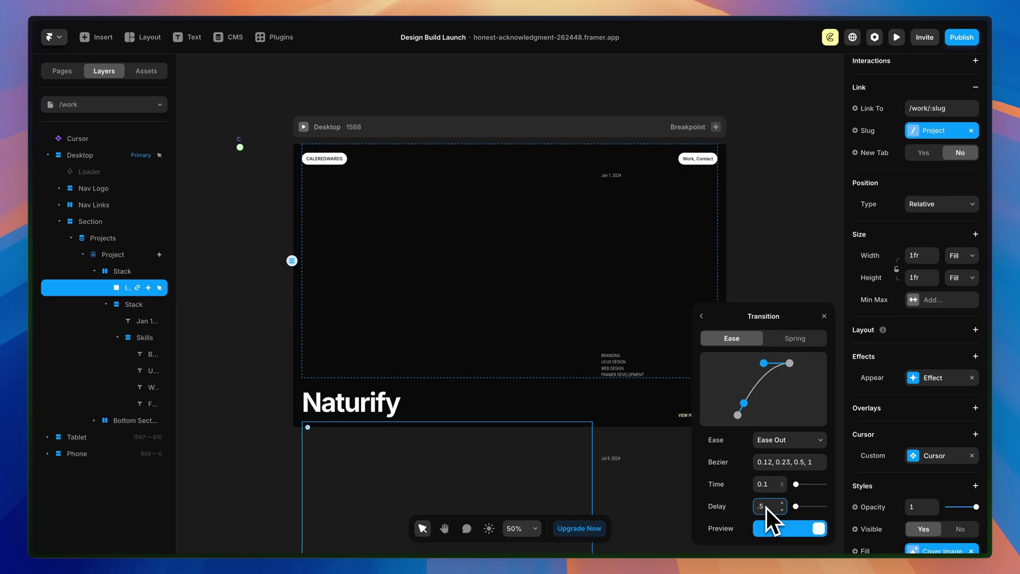
left_click(770, 489)
key("BackSpace")
type("7")
left_click(796, 205)
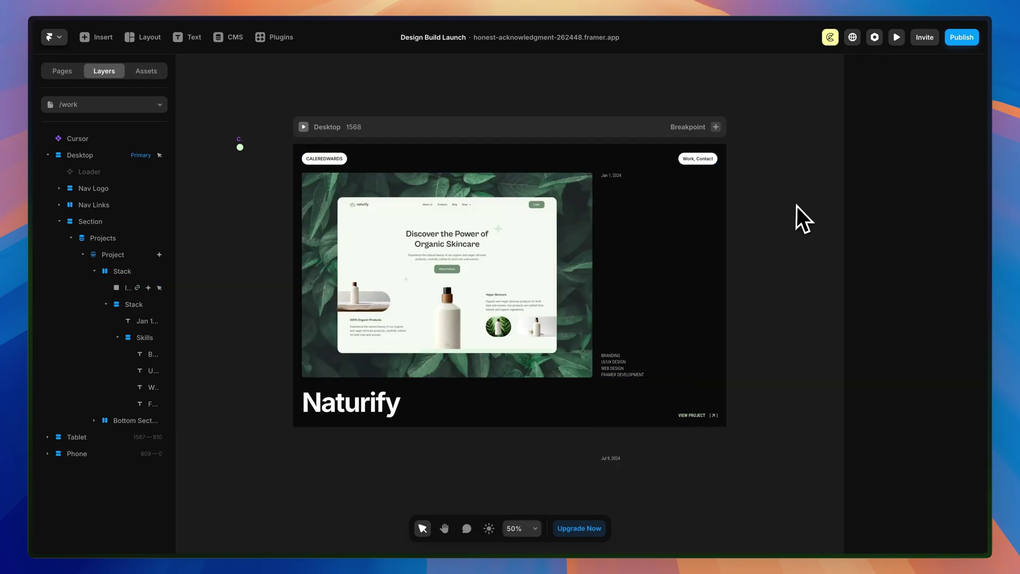
left_click(896, 37)
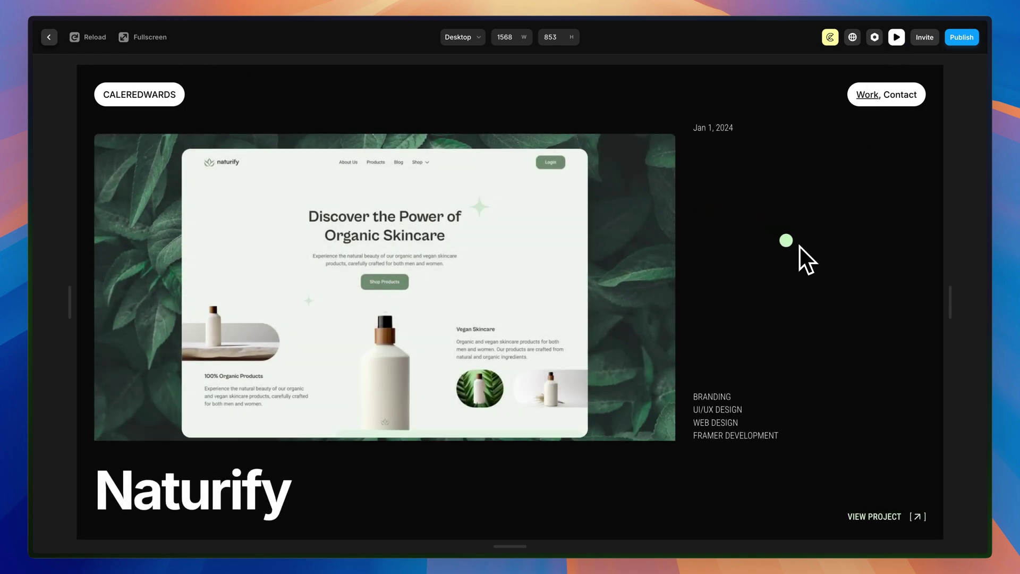
key("Escape")
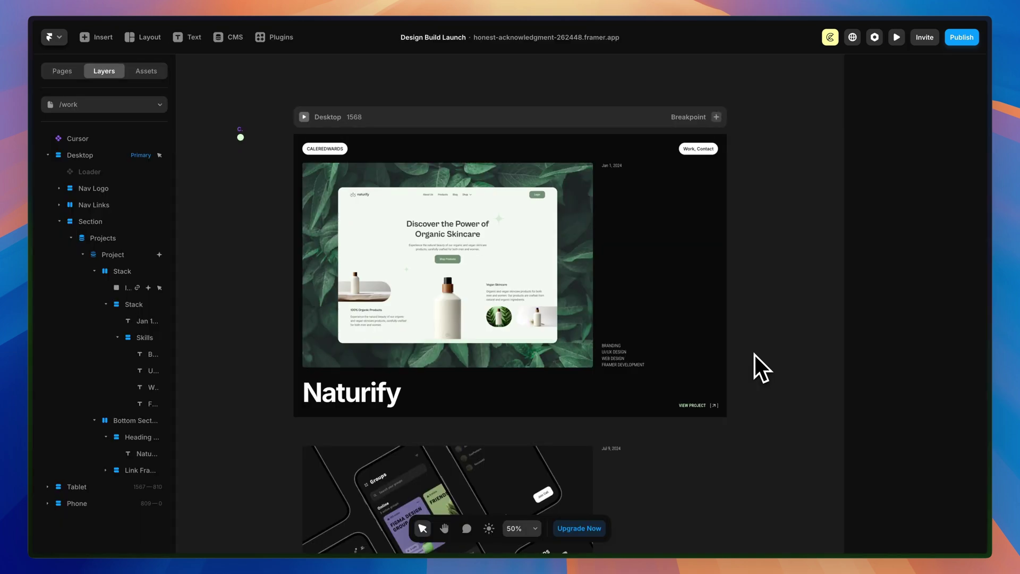
Step: Add an Appear effect to the Naturify title, entering from Y offset 100
left_click(354, 394)
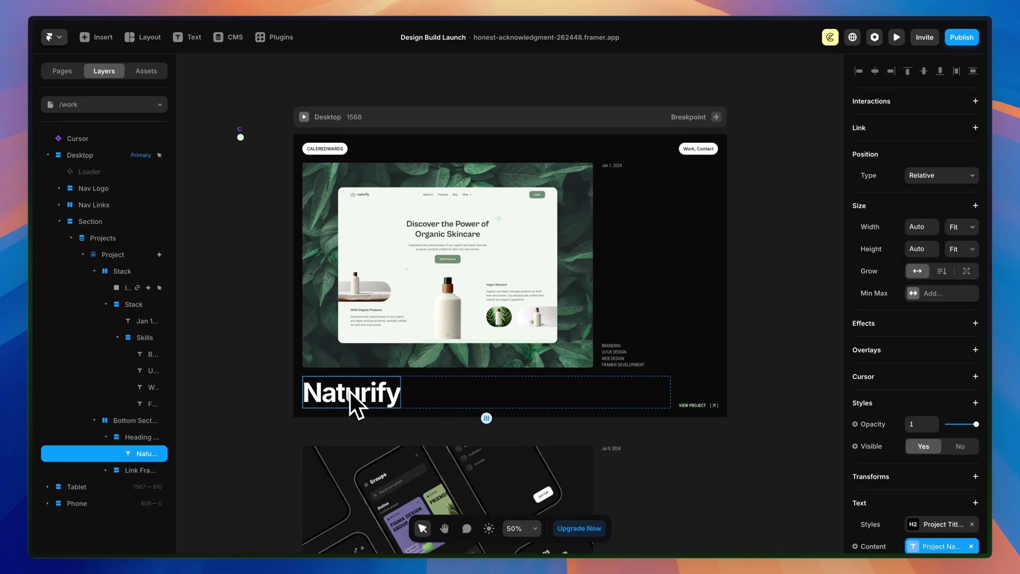
left_click(976, 323)
left_click(930, 355)
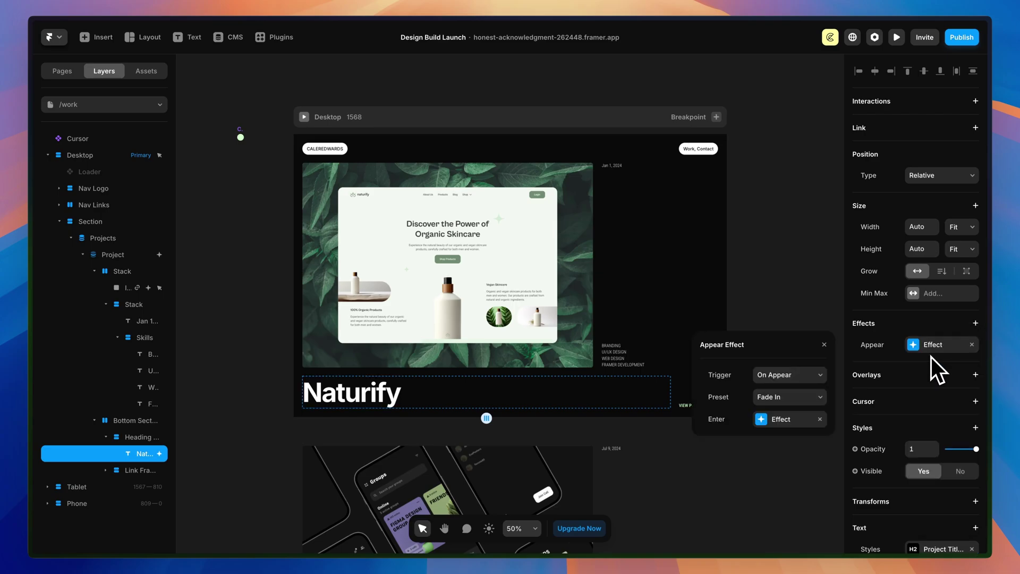
left_click(760, 419)
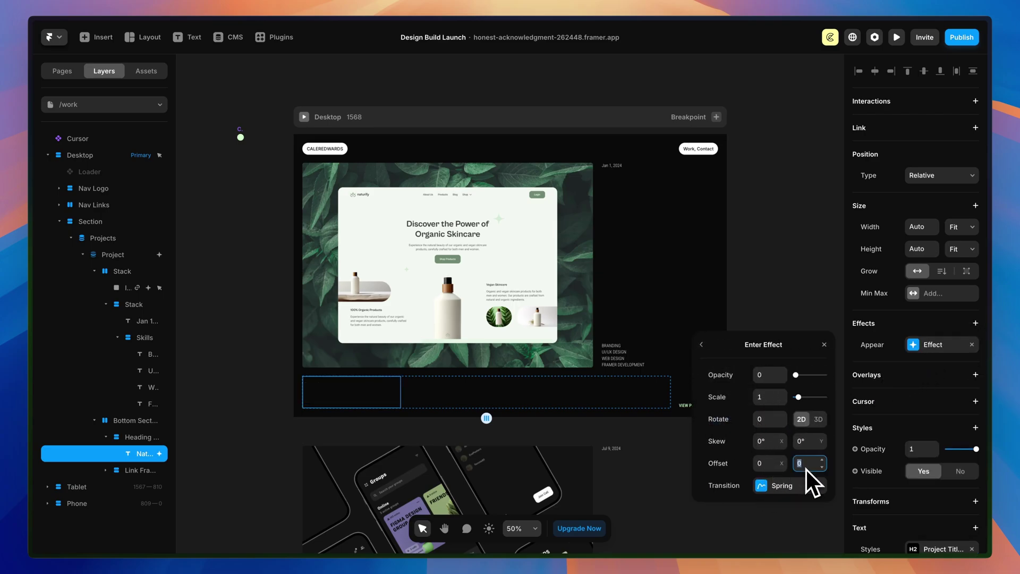
type("100")
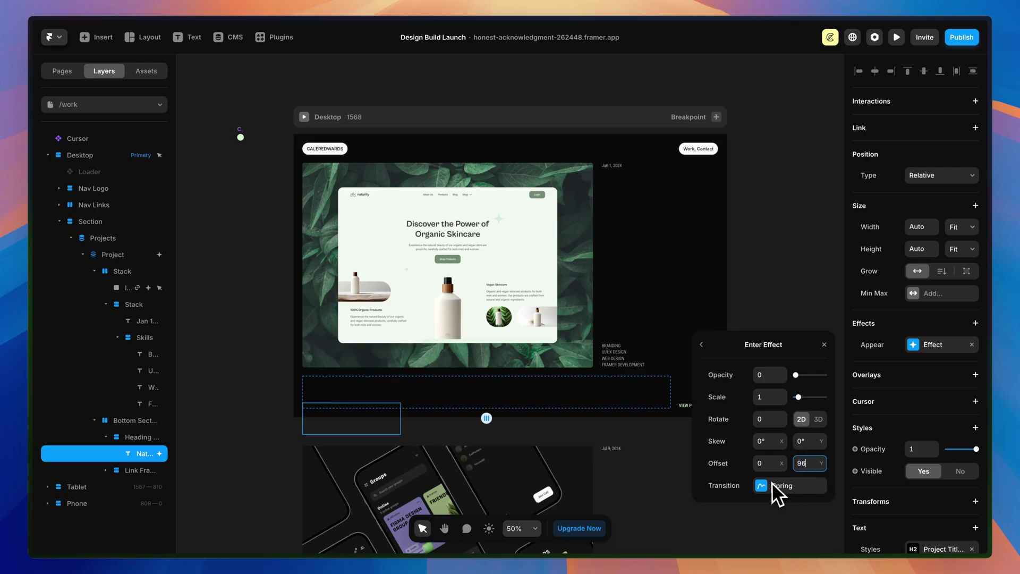
Step: Set the title's transition to Ease Out, 0.7 s duration and 1.1 s delay
left_click(773, 485)
left_click(734, 345)
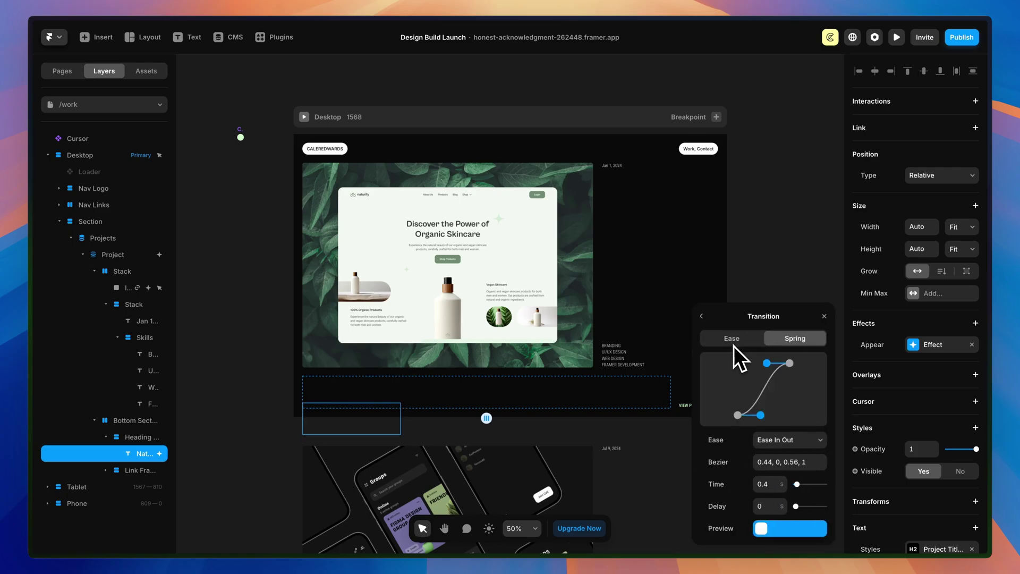
left_click(779, 436)
left_click(774, 454)
left_click(775, 486)
type(".7")
key("Return")
left_click(770, 508)
type("1.1")
key("Escape")
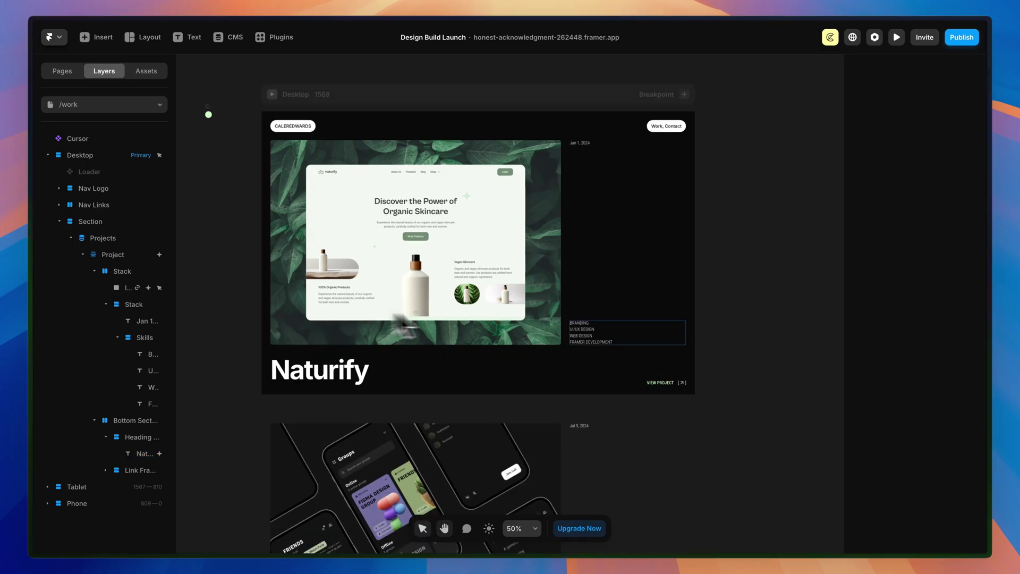
Step: Select the four skill labels and add an Appear effect entering from Y offset 24
scroll(708, 385, "up", 5)
left_click(544, 319)
left_click(544, 332, "shift")
left_click(544, 339, "shift")
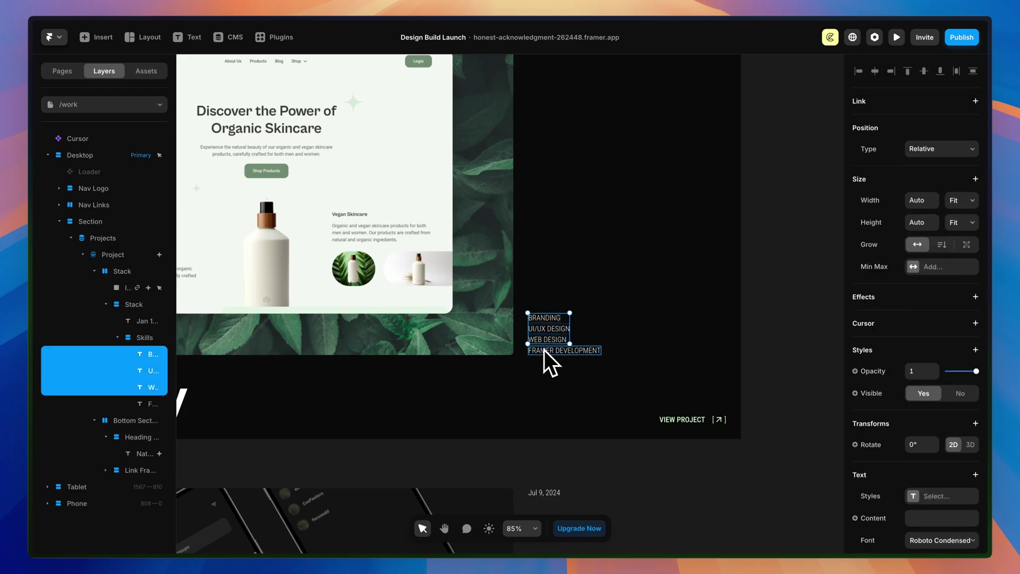
left_click(545, 349, "shift")
left_click(975, 296)
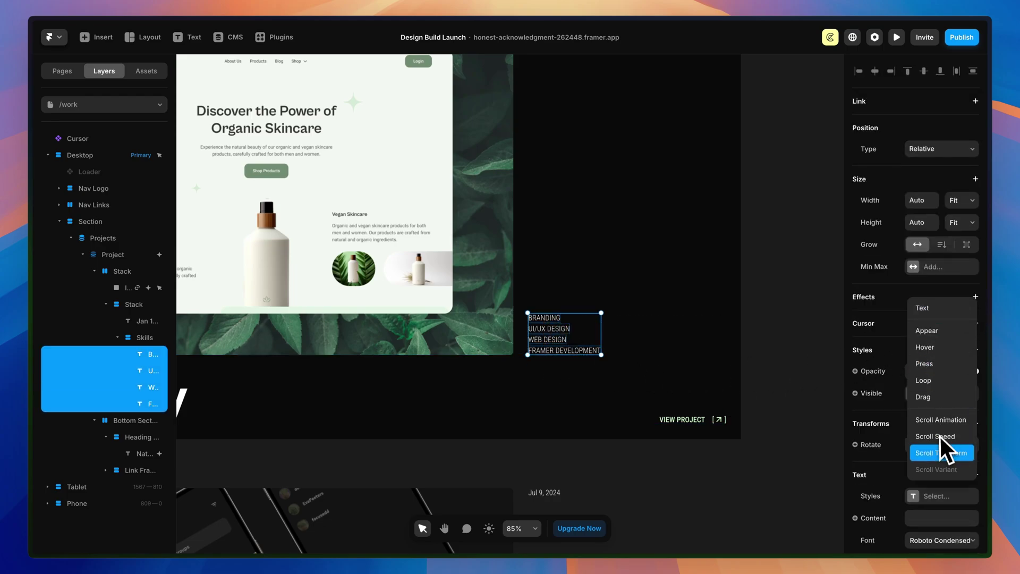
left_click(922, 329)
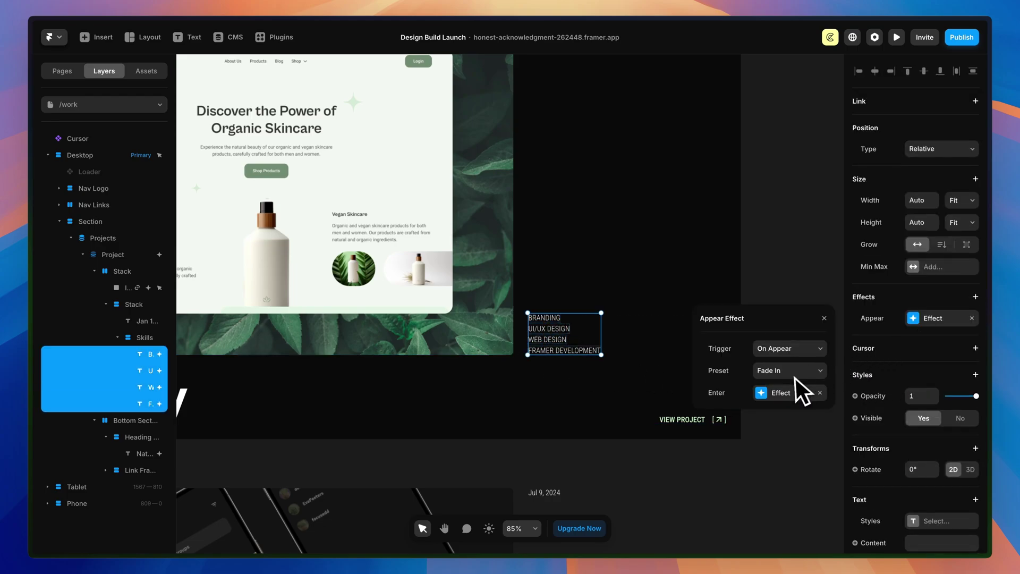
left_click(773, 393)
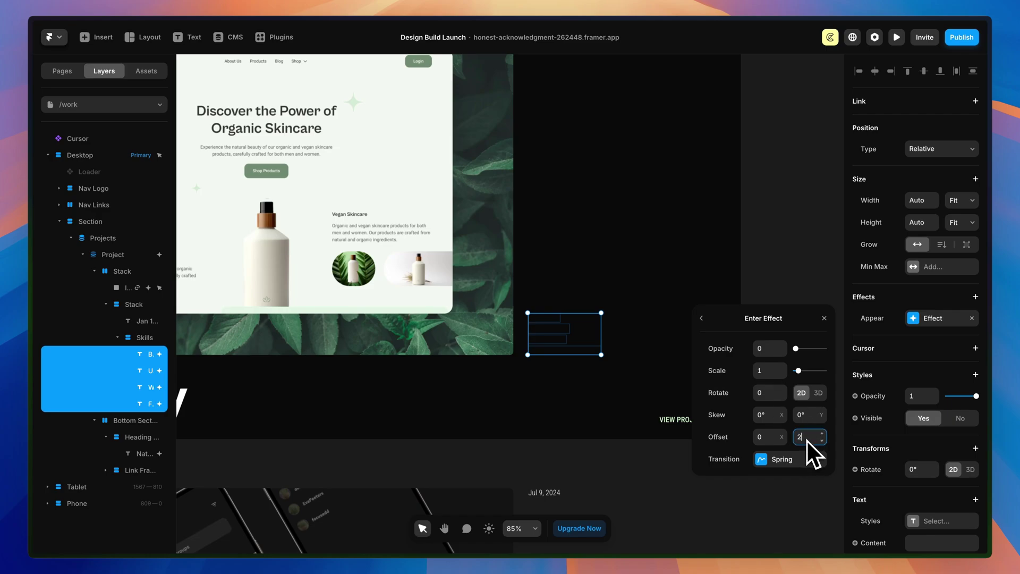
key("Return")
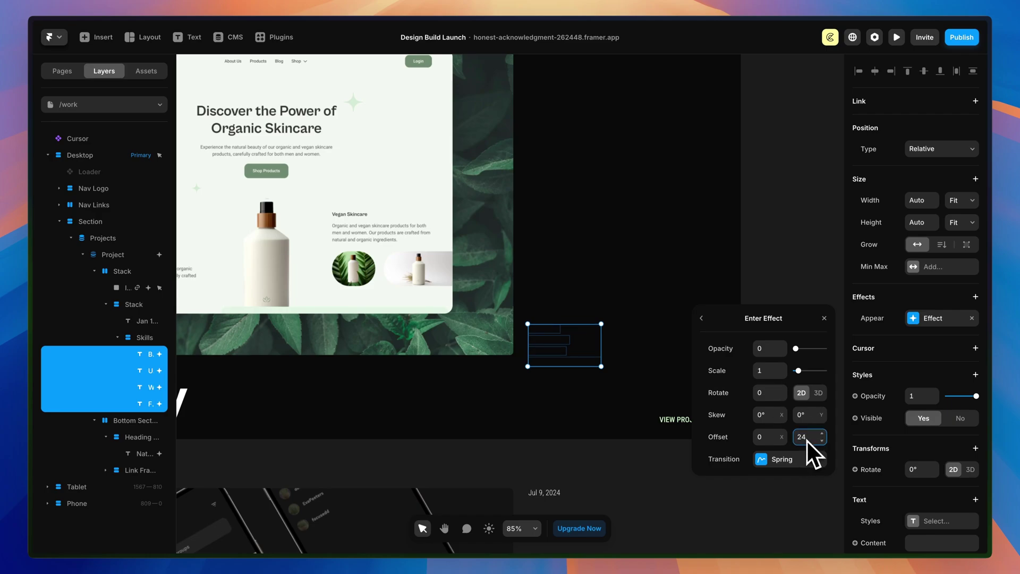
Step: Set the labels' appear transition to Ease Out with a 0.7 s duration
left_click(772, 459)
left_click(731, 338)
left_click(773, 436)
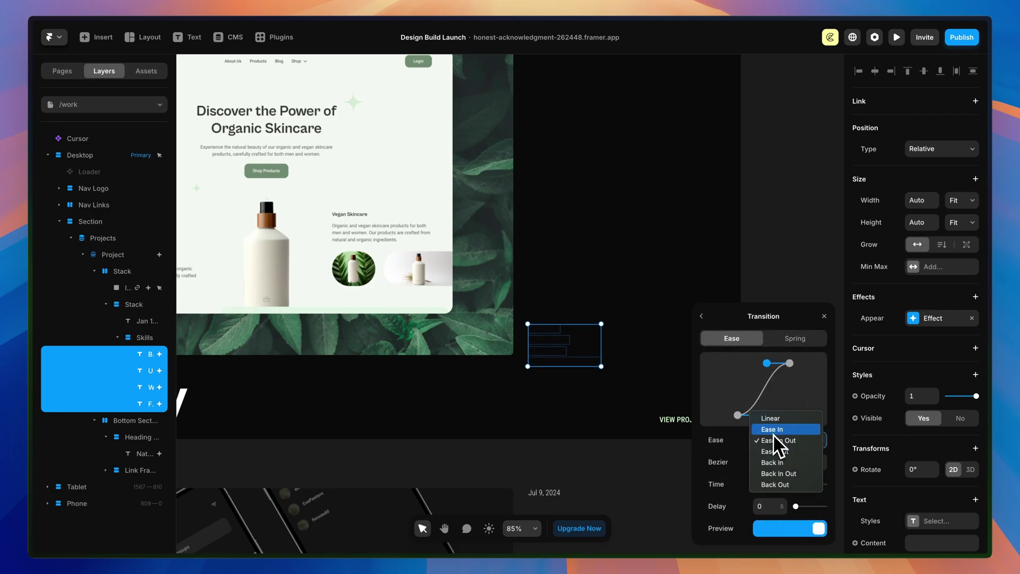
left_click(776, 457)
left_click(771, 484)
type("0.7")
key("Return")
left_click(772, 509)
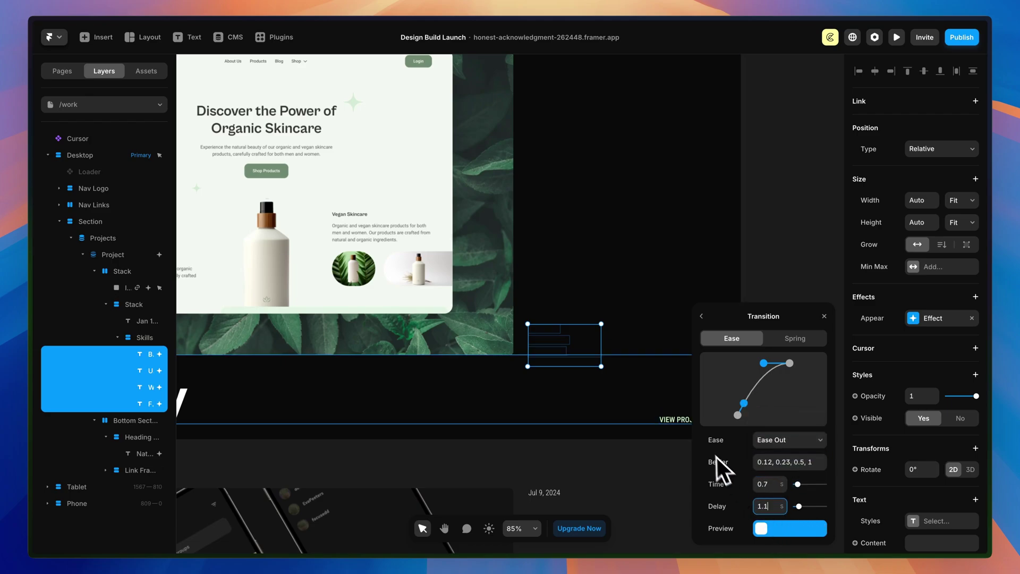
left_click(762, 238)
Step: Stagger the delays: UI/UX DESIGN to 1.2 s and WEB DESIGN to 1.3 s
left_click(560, 332)
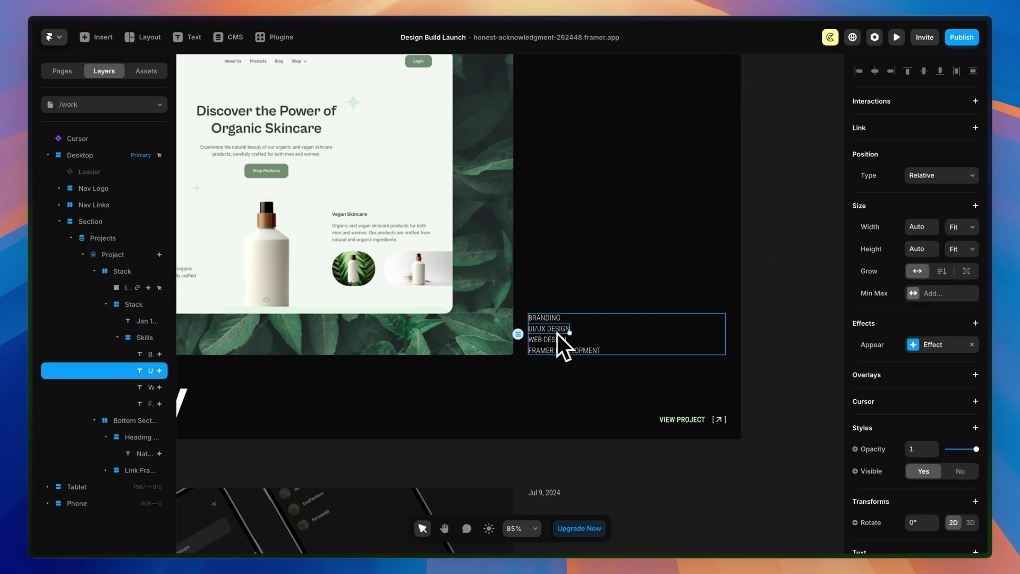
left_click(903, 348)
key("BackSpace")
type("2")
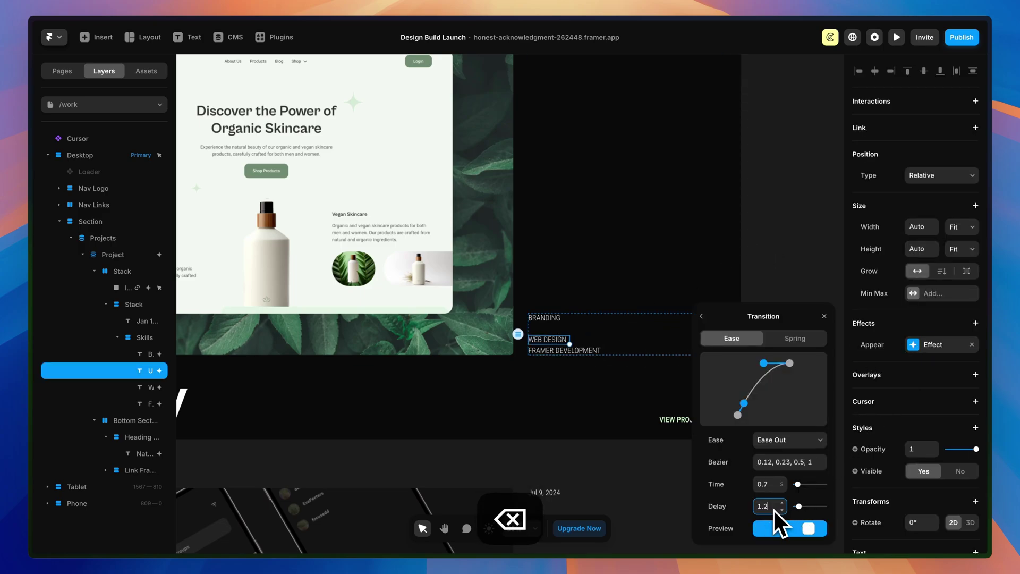
left_click(559, 340)
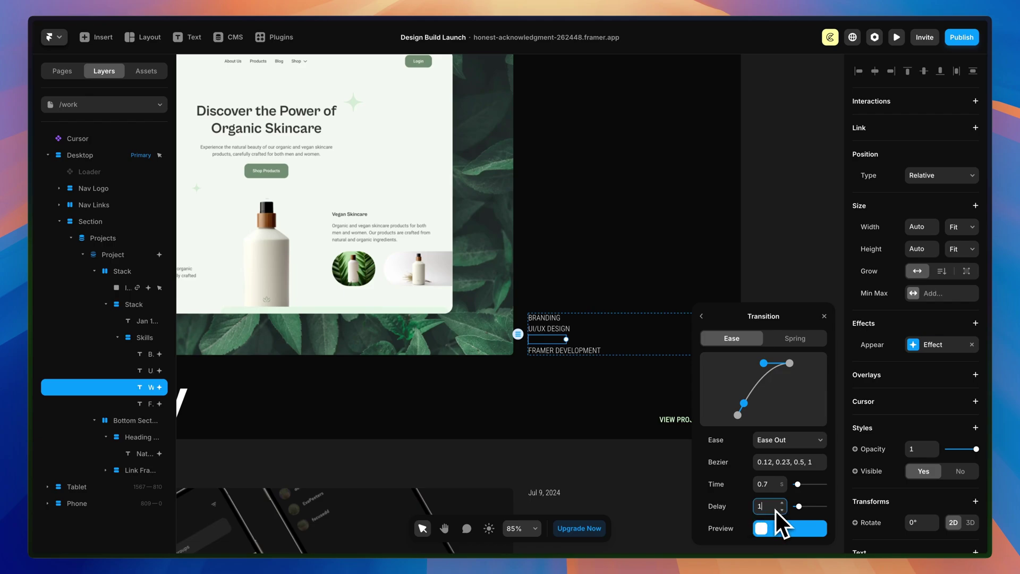
type(".3")
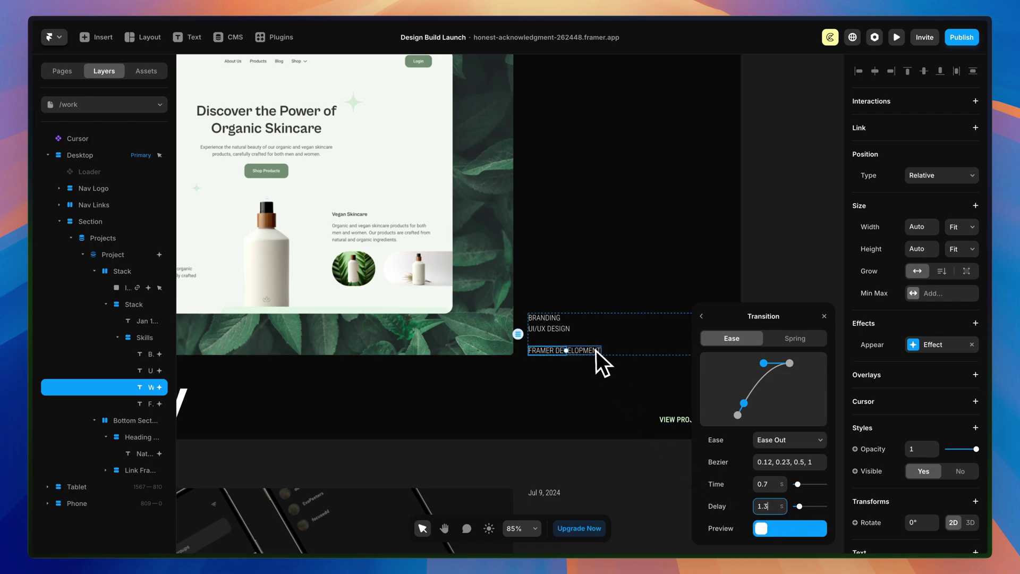
left_click(595, 349)
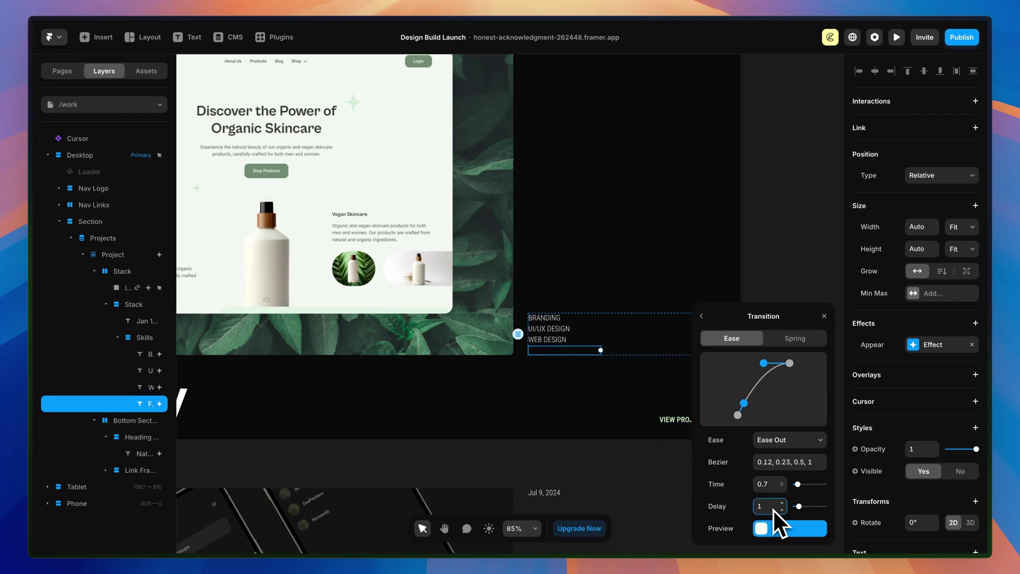
left_click(761, 198)
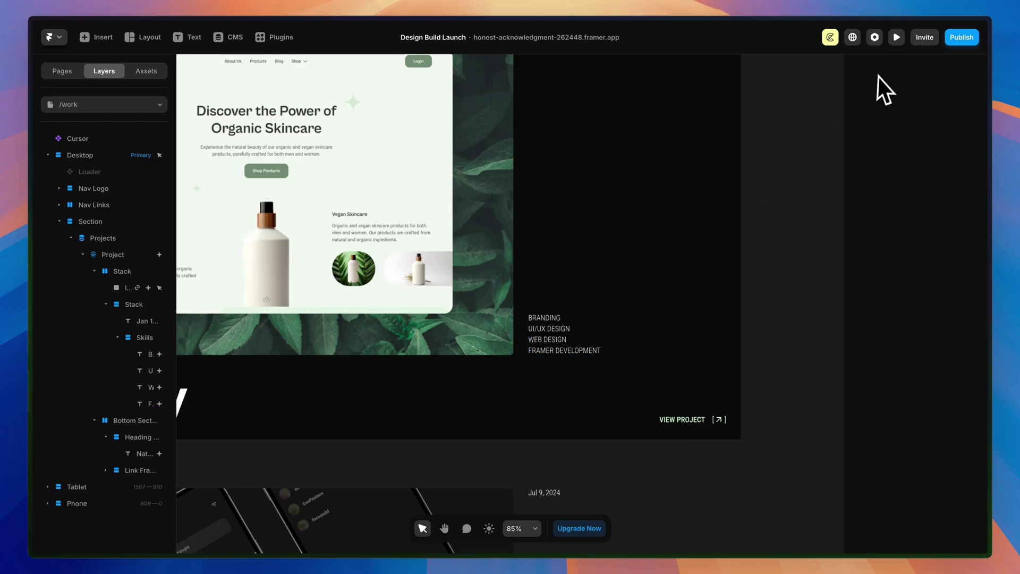
key("super+p")
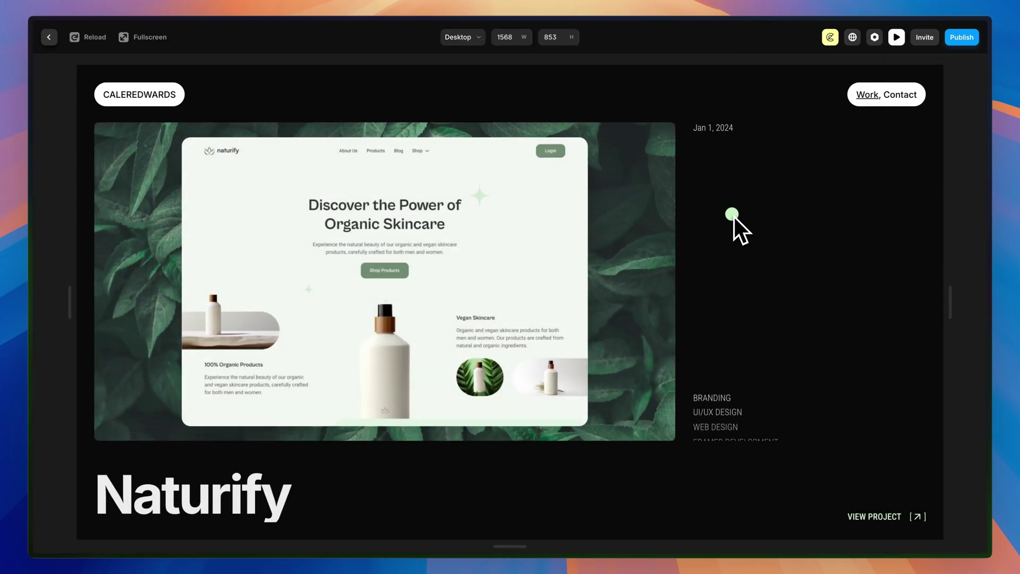
scroll(735, 217, "down", 10)
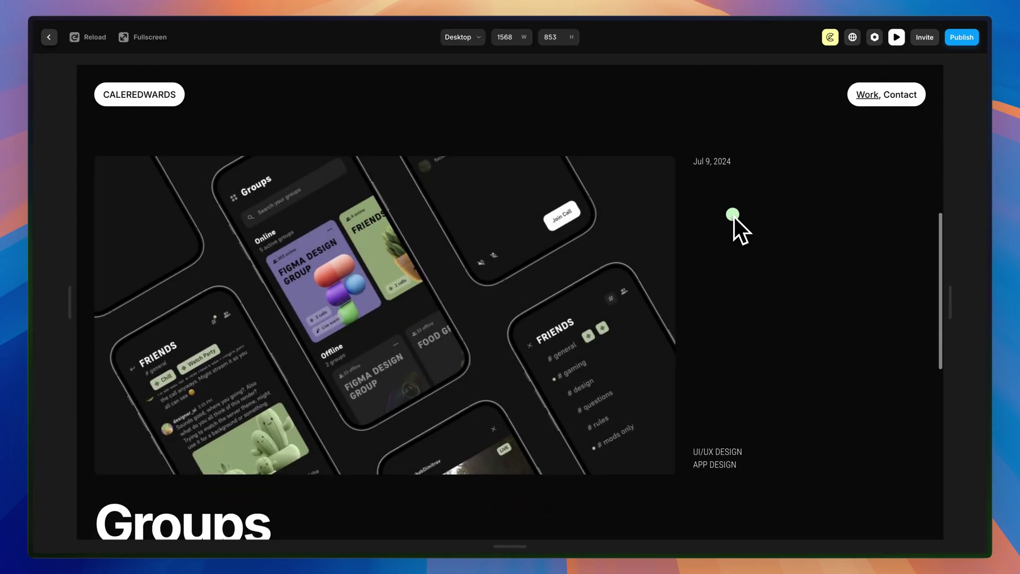
scroll(734, 217, "down", 8)
key("Escape")
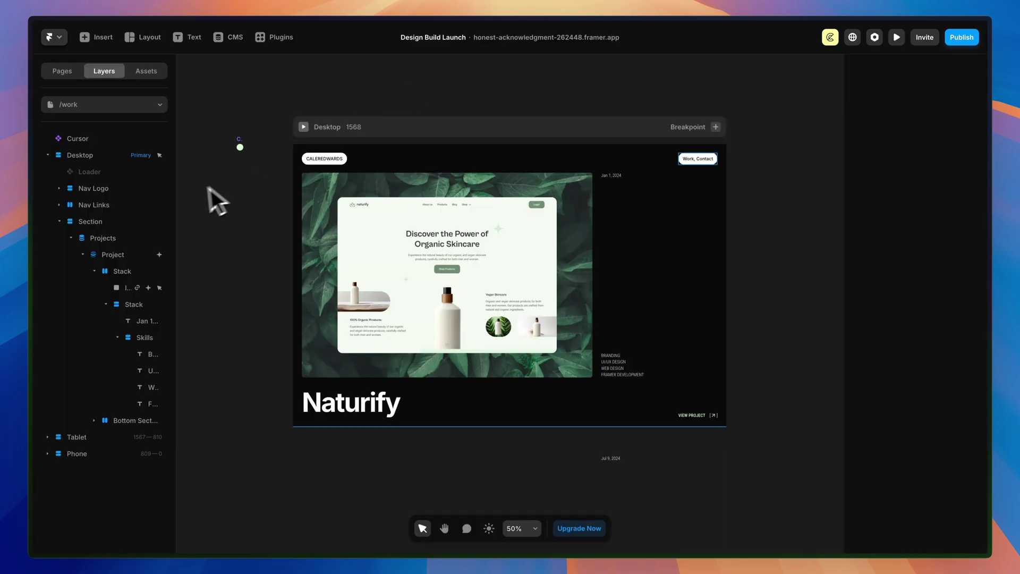
Step: Switch the editor to the Projects Pages template
left_click(94, 175)
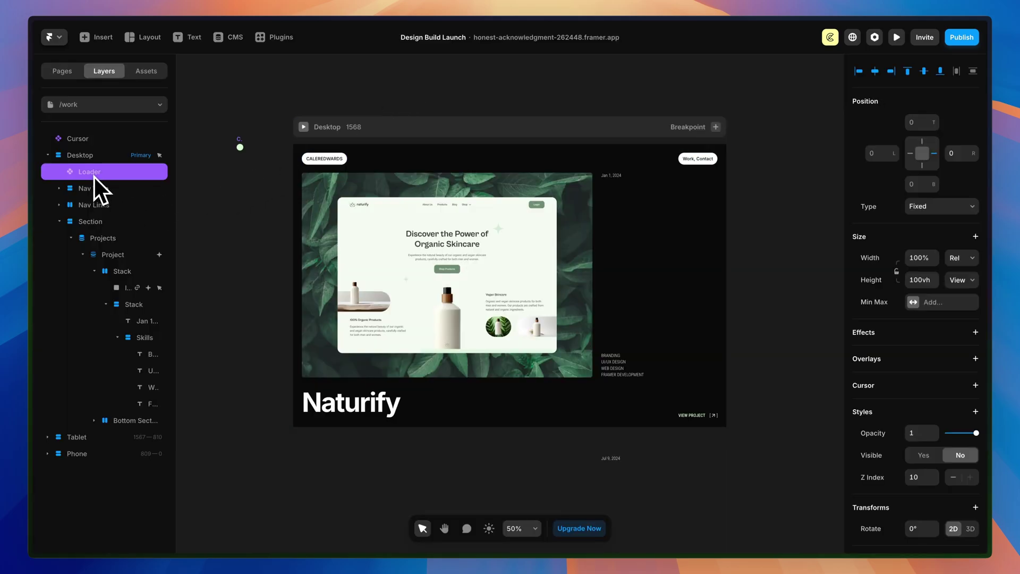
right_click(94, 177)
left_click(132, 107)
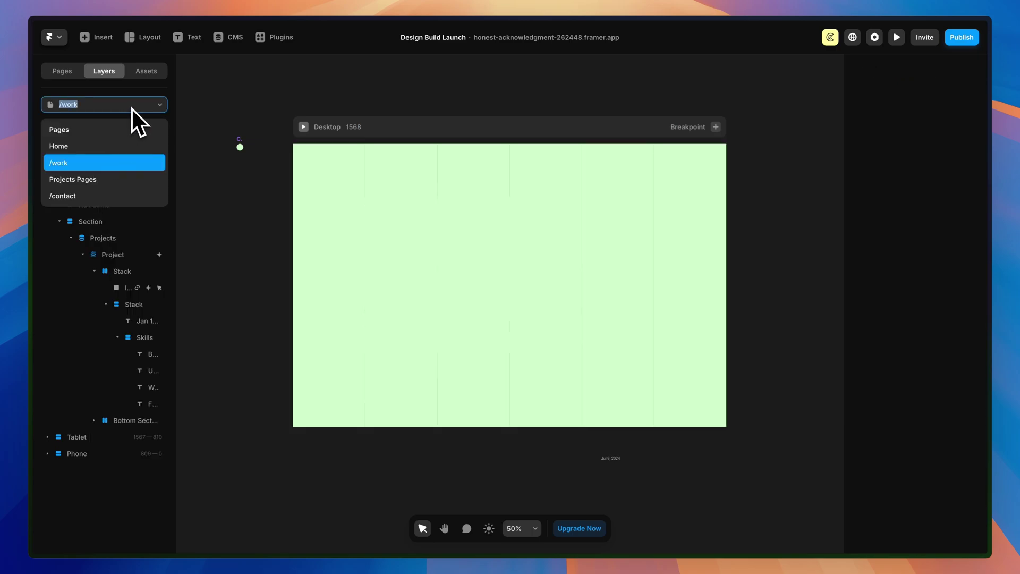
left_click(85, 180)
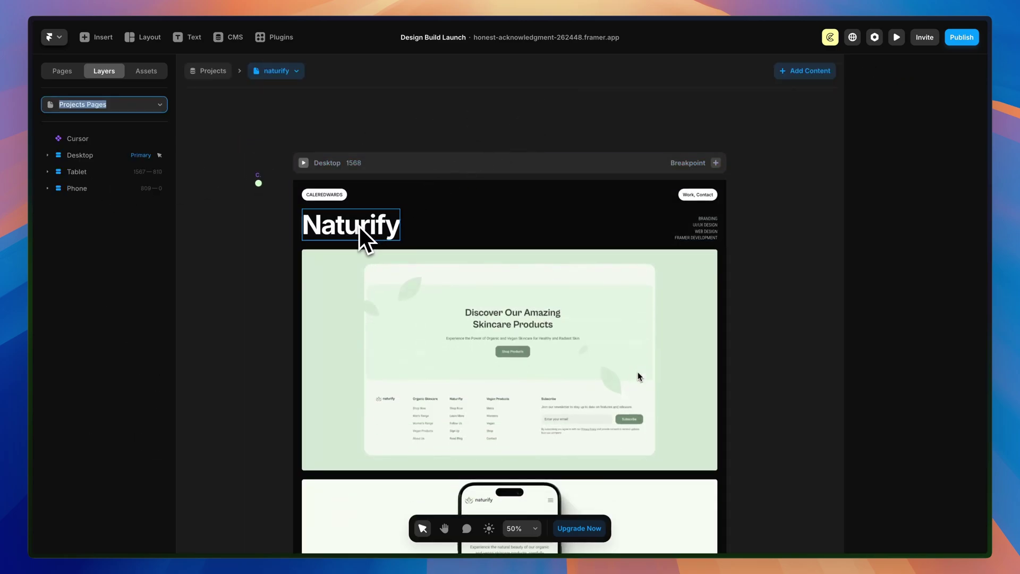
Step: Add an Appear effect to the Naturify title, entering from Y offset 96
left_click(365, 239)
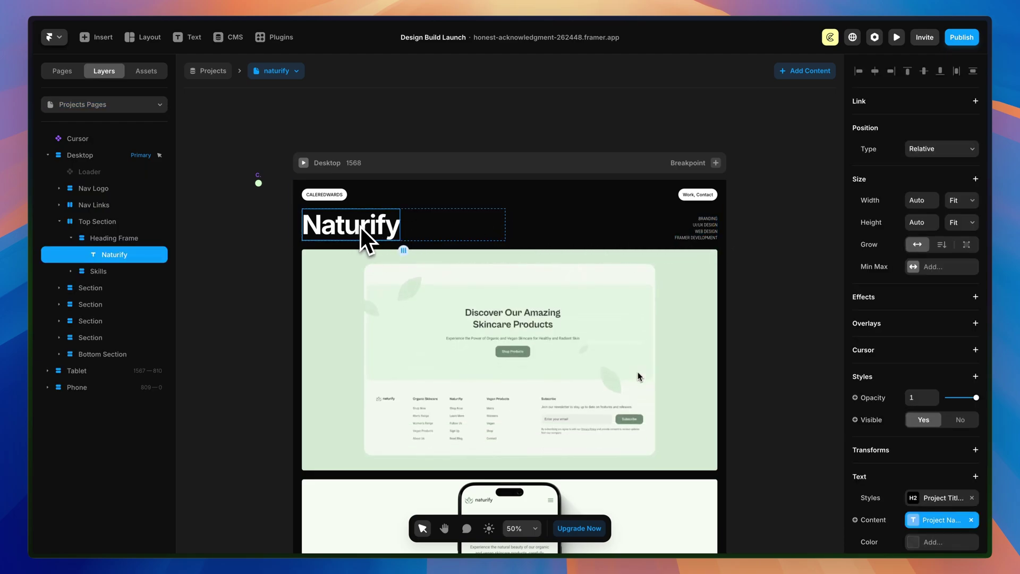
left_click(976, 296)
left_click(951, 328)
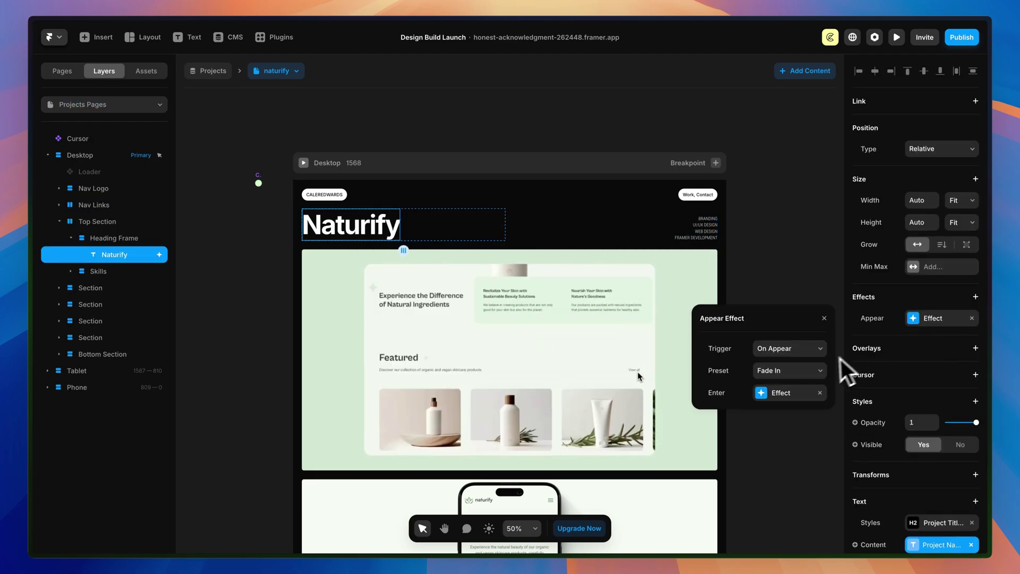
left_click(782, 393)
left_click(808, 436)
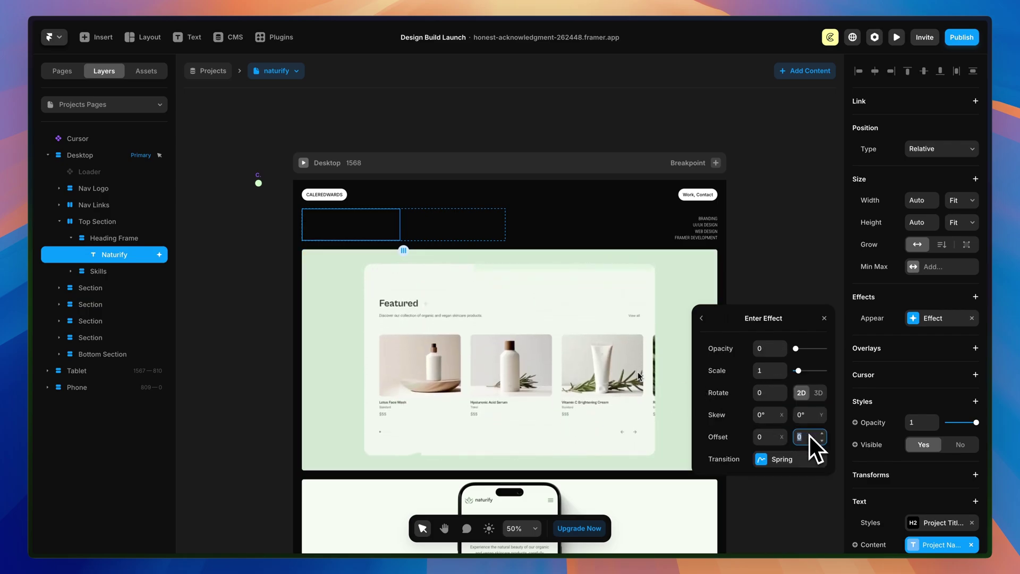
type("96")
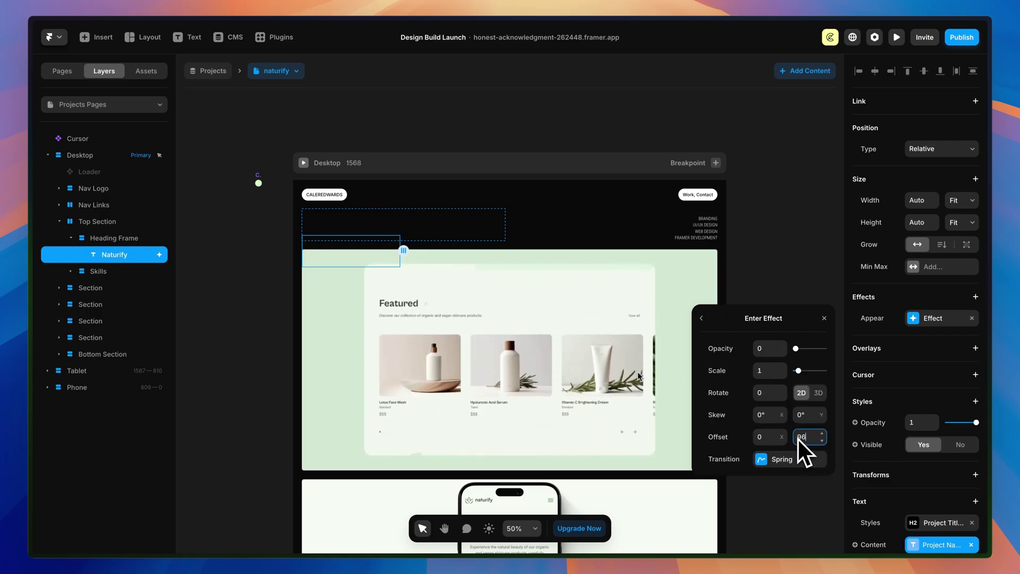
Step: Set the title's transition to Ease Out with 1.1 s delay and 0.7 s duration
left_click(761, 461)
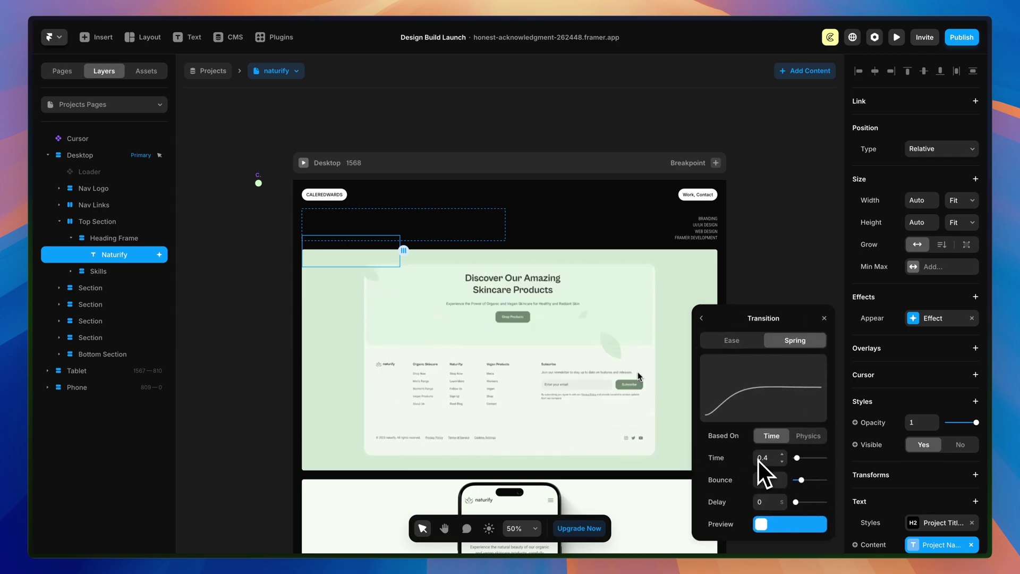
left_click(734, 338)
left_click(783, 446)
left_click(785, 455)
left_click(767, 506)
type("1.1")
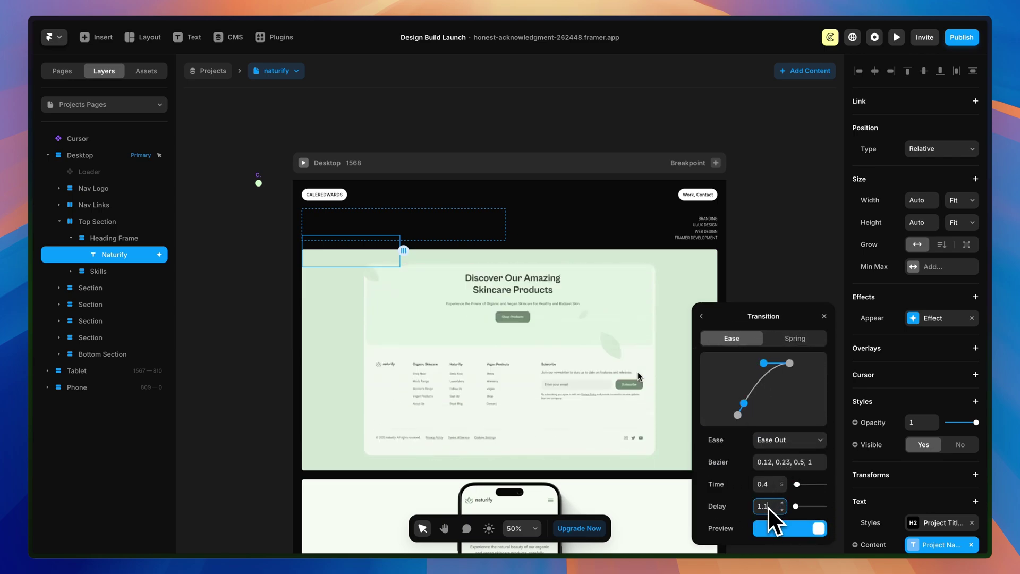
left_click(774, 488)
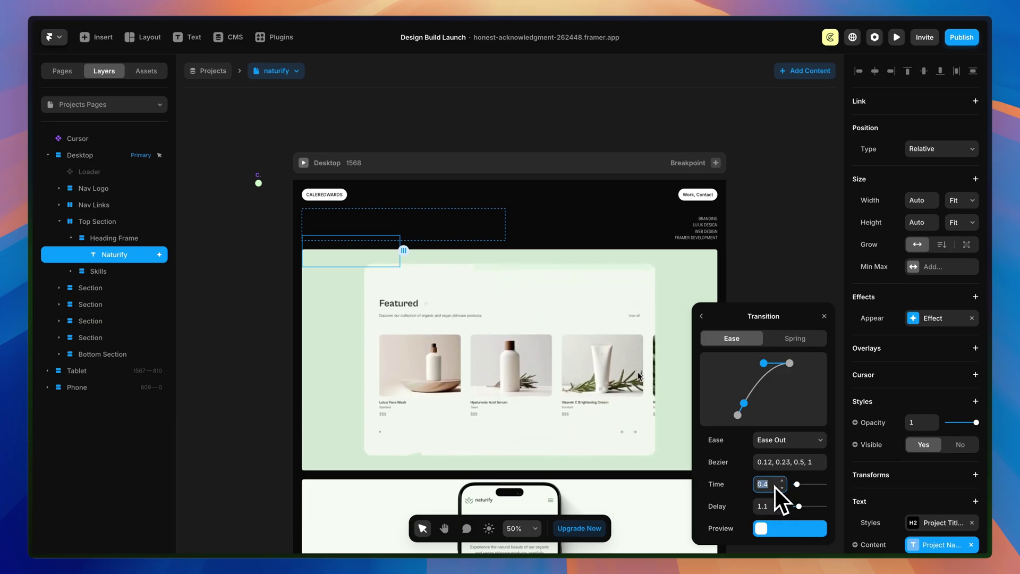
key("Up")
key("Up")
key("Up")
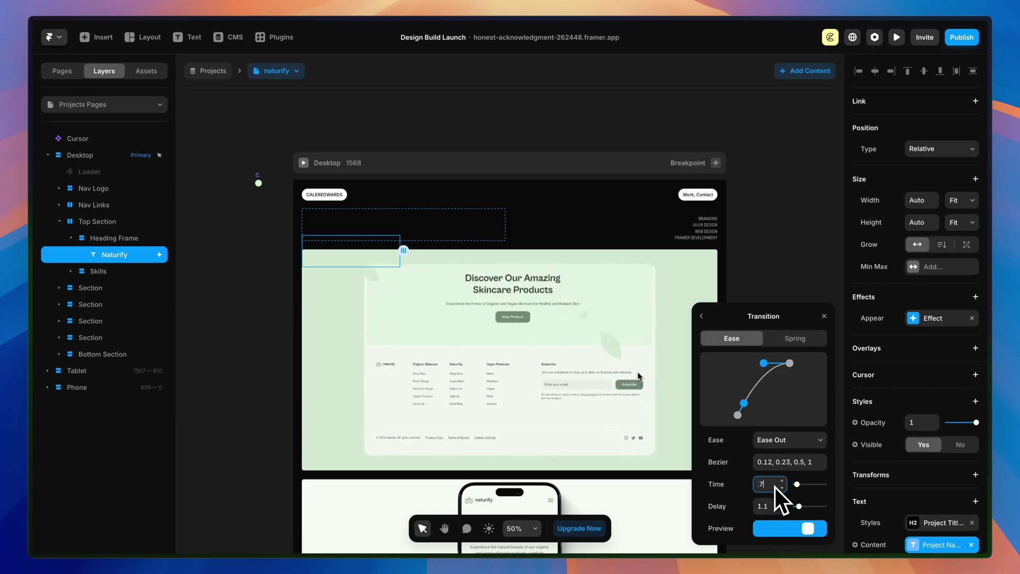
Step: Select the four skill labels and add an Appear effect to them
scroll(686, 216, "up", 5)
double_click(687, 206)
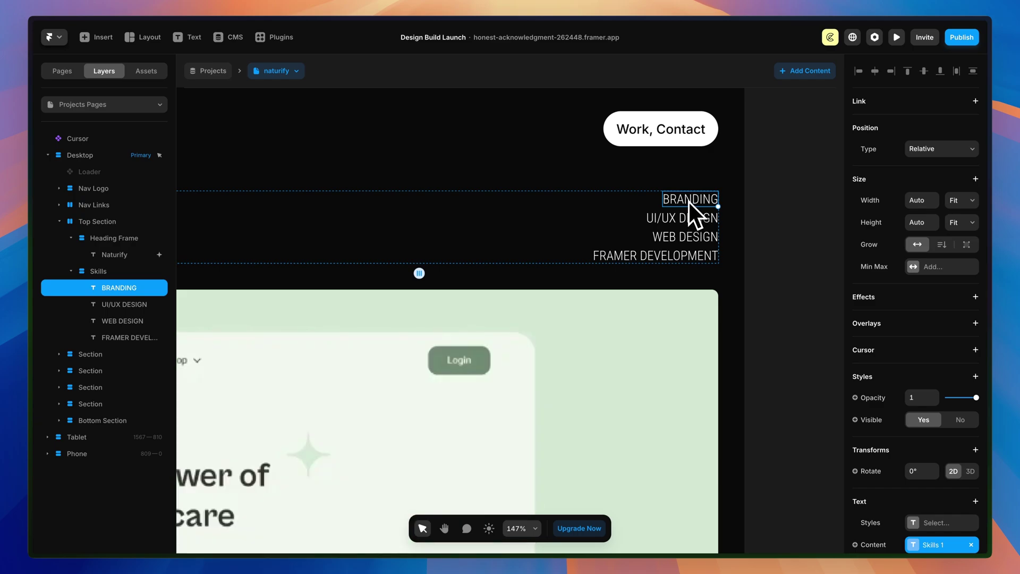
left_click(686, 218, "shift")
left_click(682, 236, "shift")
left_click(680, 254, "shift")
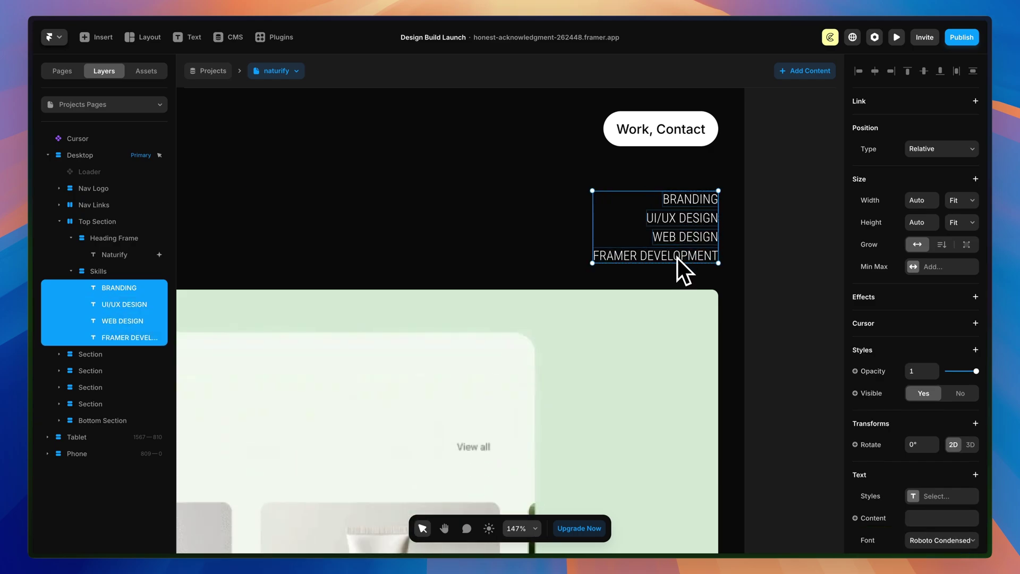
left_click(976, 297)
left_click(945, 328)
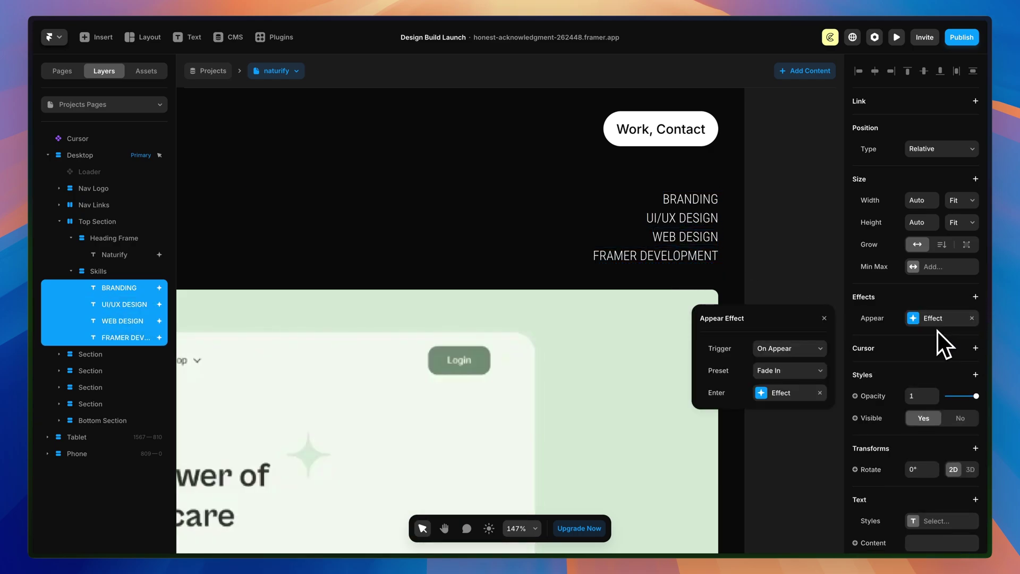
Step: Give the labels Ease Out, 0.7 s duration, 1.1 s delay and Y offset 24
left_click(751, 391)
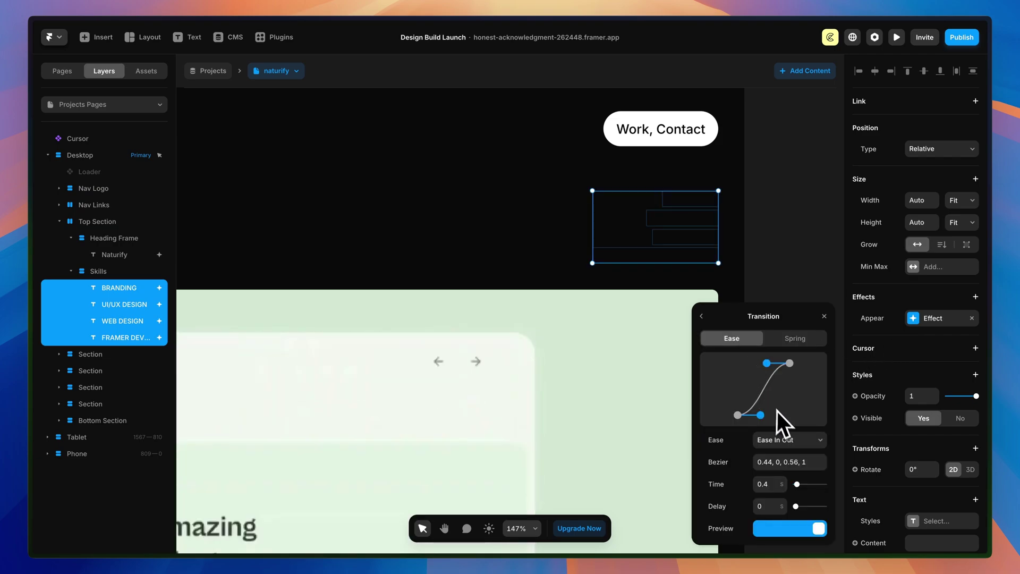
left_click(787, 441)
left_click(781, 450)
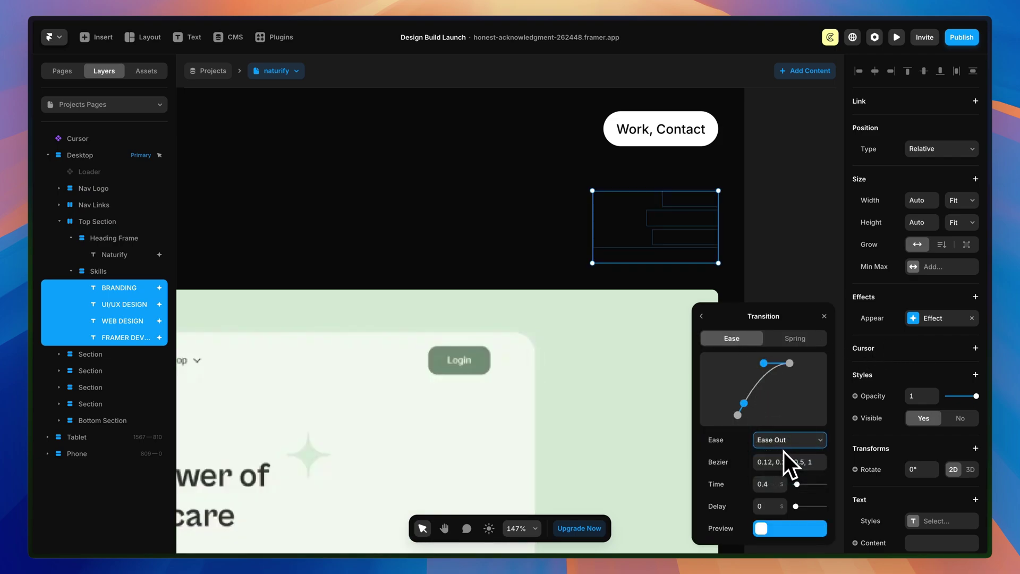
left_click(773, 490)
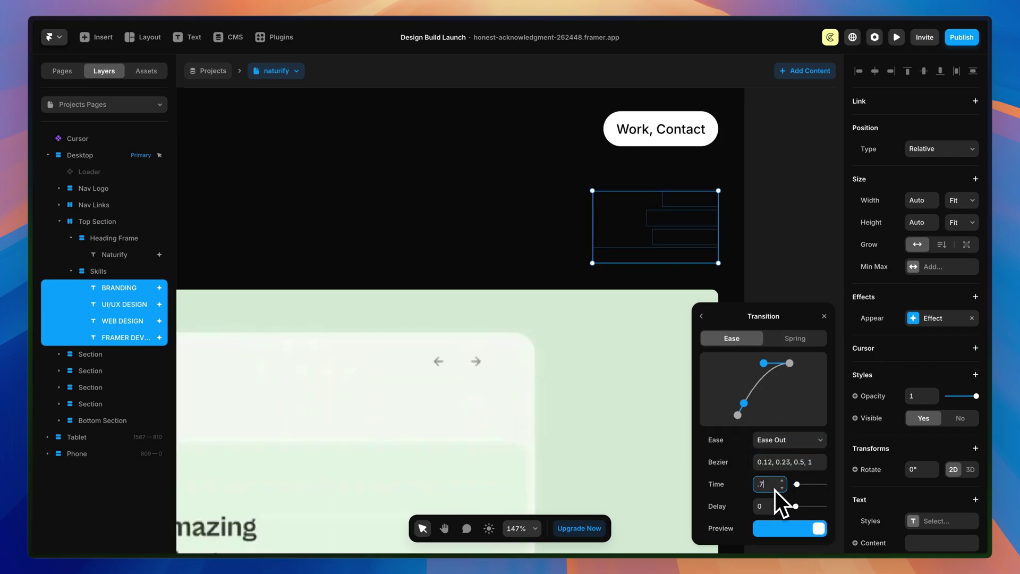
type("0.7")
left_click(772, 506)
type("1.1")
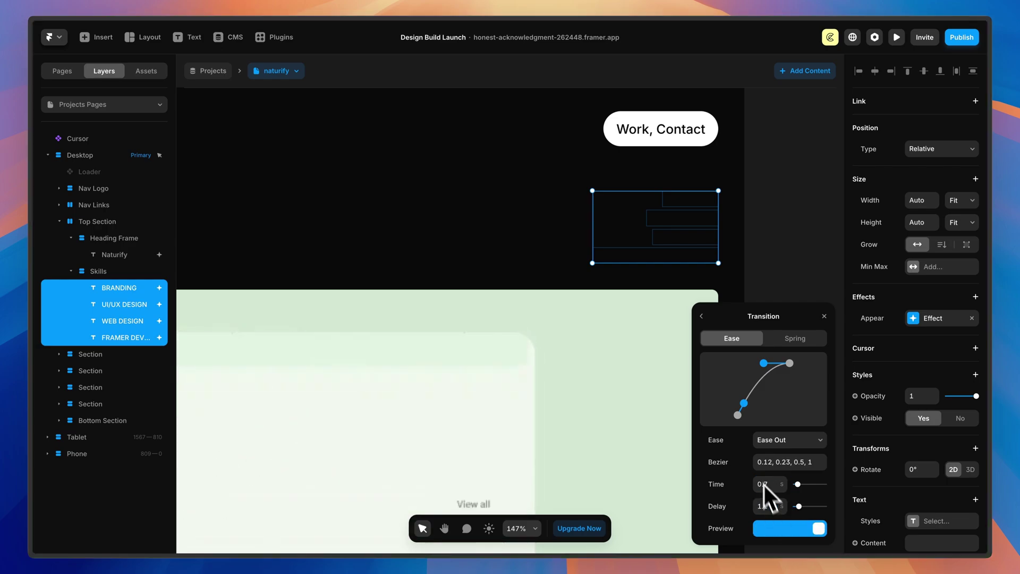
left_click(703, 318)
left_click(807, 437)
type("24")
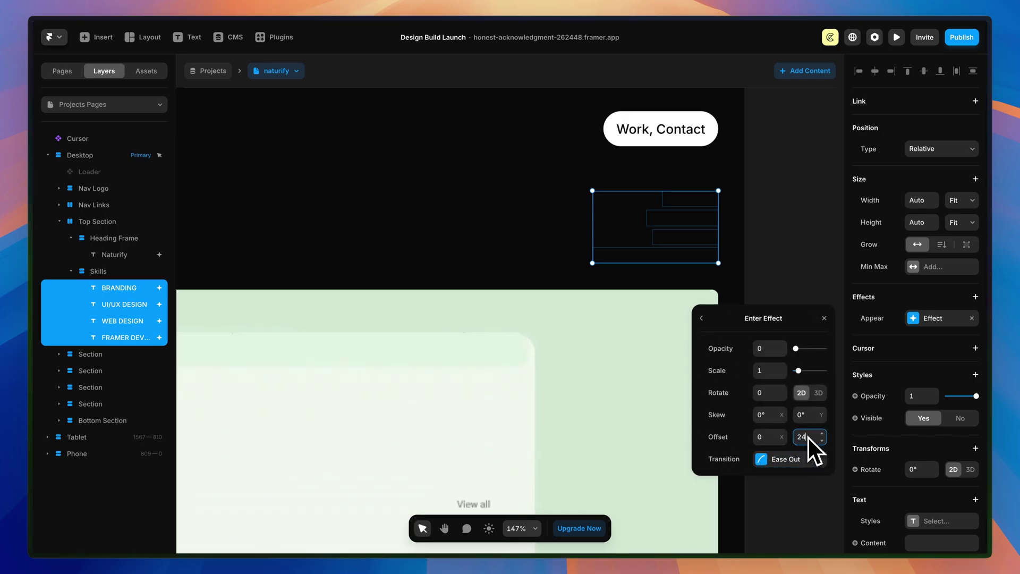
left_click(795, 232)
Step: Change the UI/UX DESIGN label's appear delay to 1.2 s
left_click(677, 222)
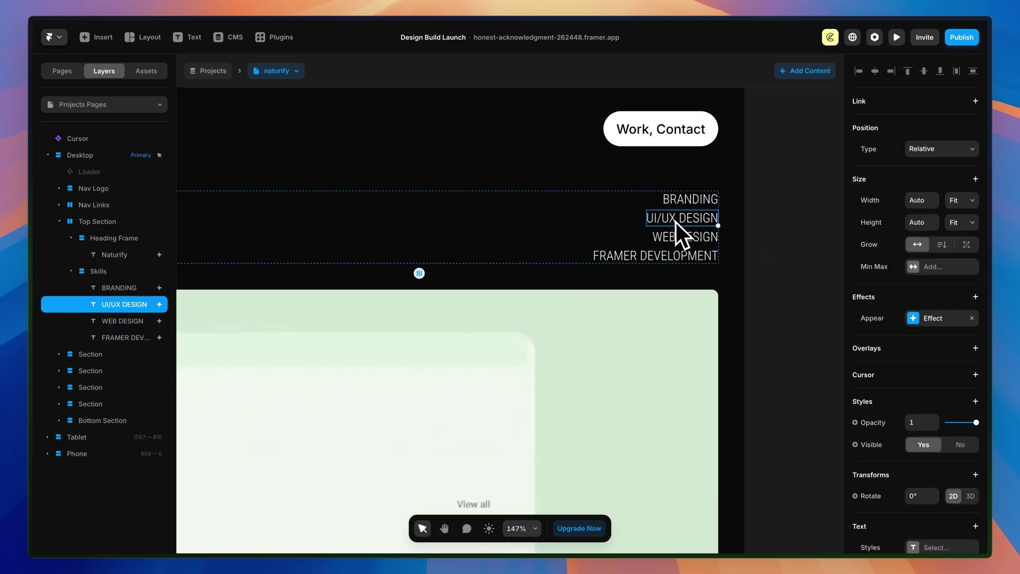
left_click(918, 320)
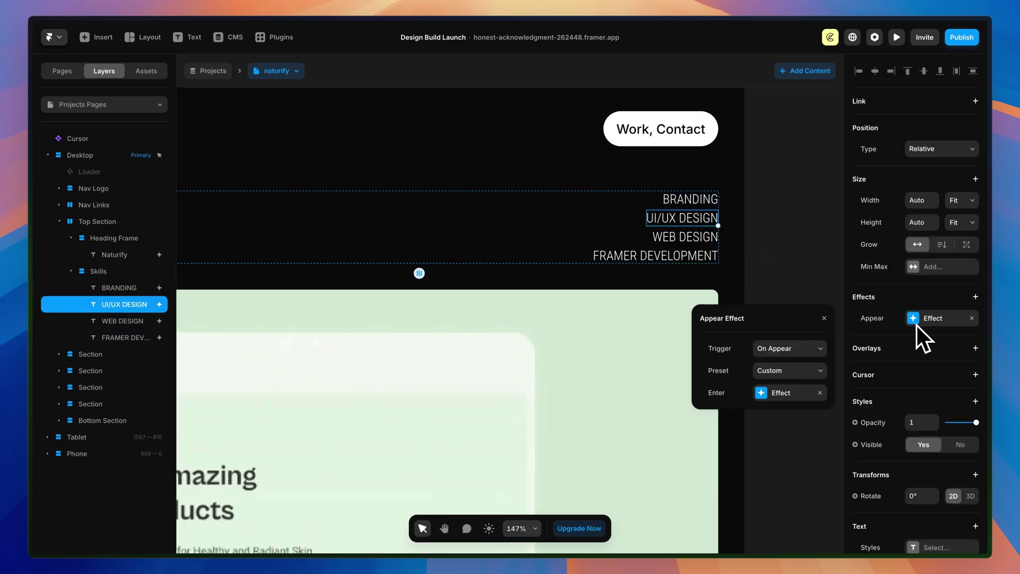
left_click(762, 397)
left_click(760, 459)
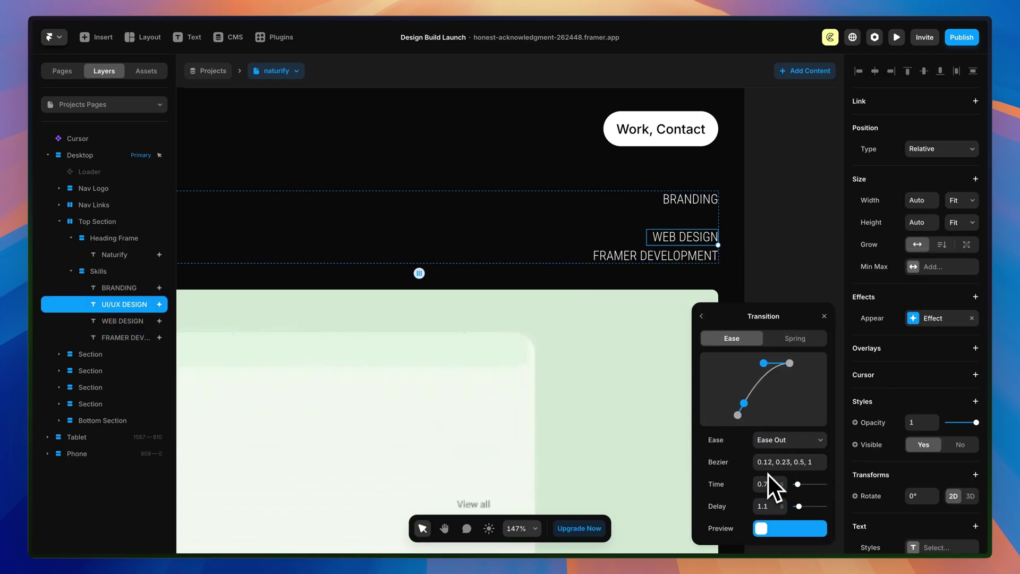
left_click(770, 506)
key("BackSpace")
type("2")
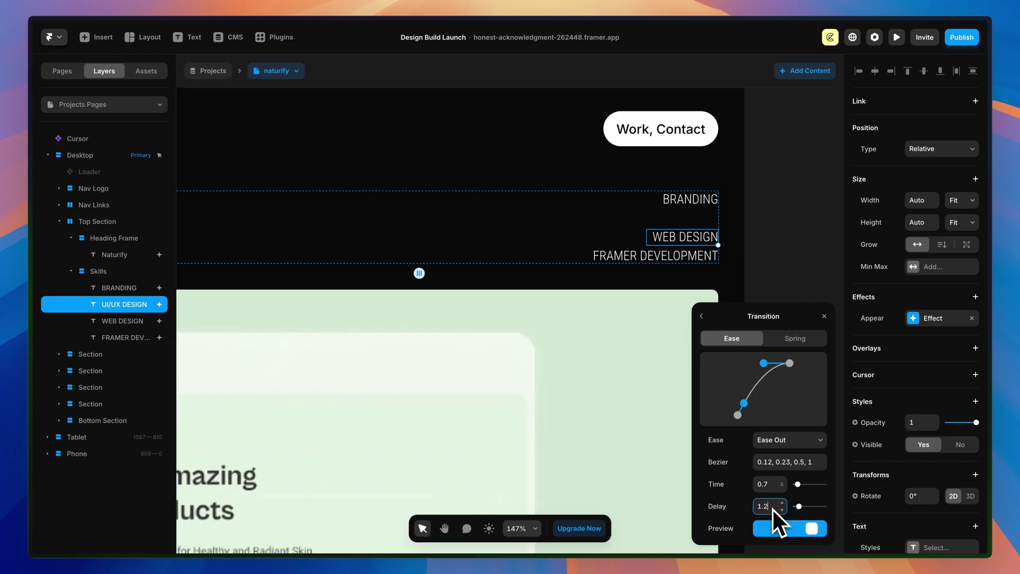
Step: Check WEB DESIGN's 1.1 s delay and set FRAMER DEVELOPMENT's delay to 1.4 s
left_click(689, 237)
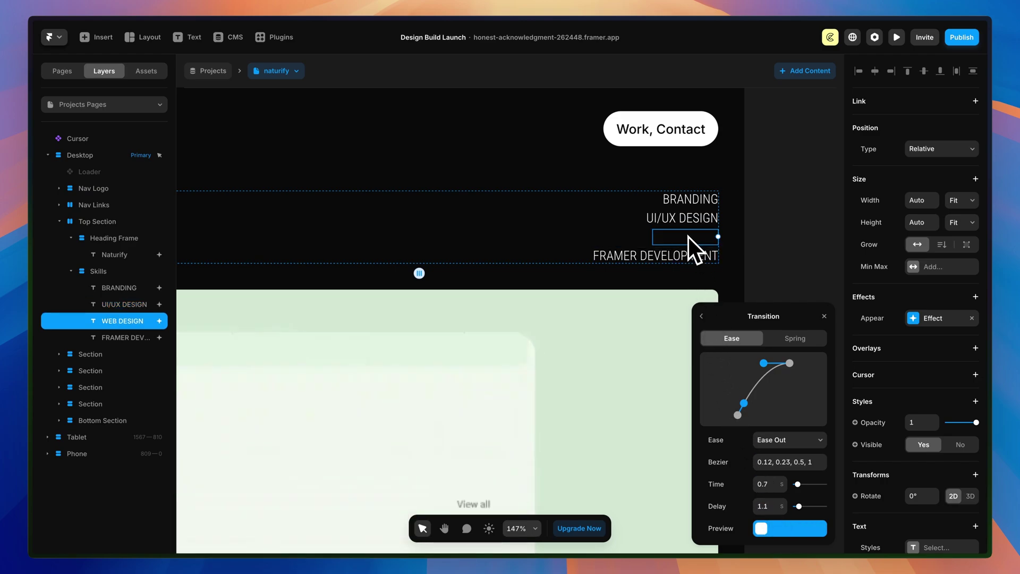
left_click(773, 510)
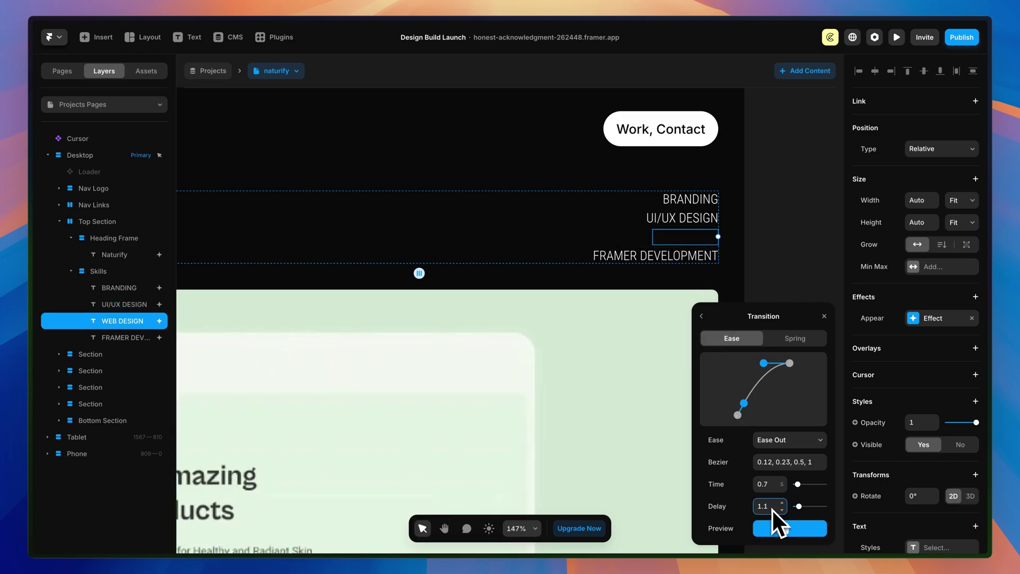
left_click(603, 257)
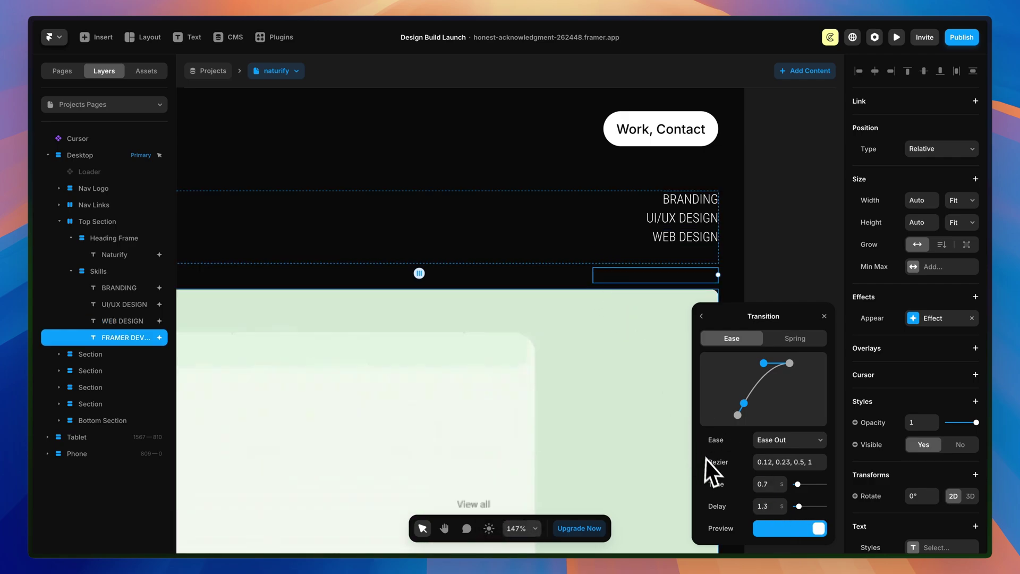
left_click(770, 507)
key("BackSpace")
type("4")
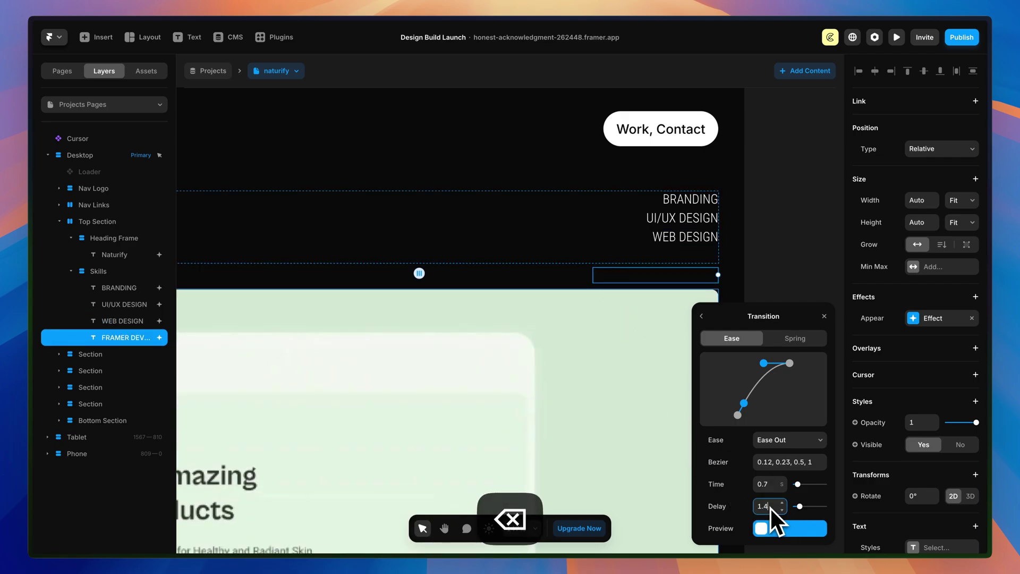
left_click(767, 222)
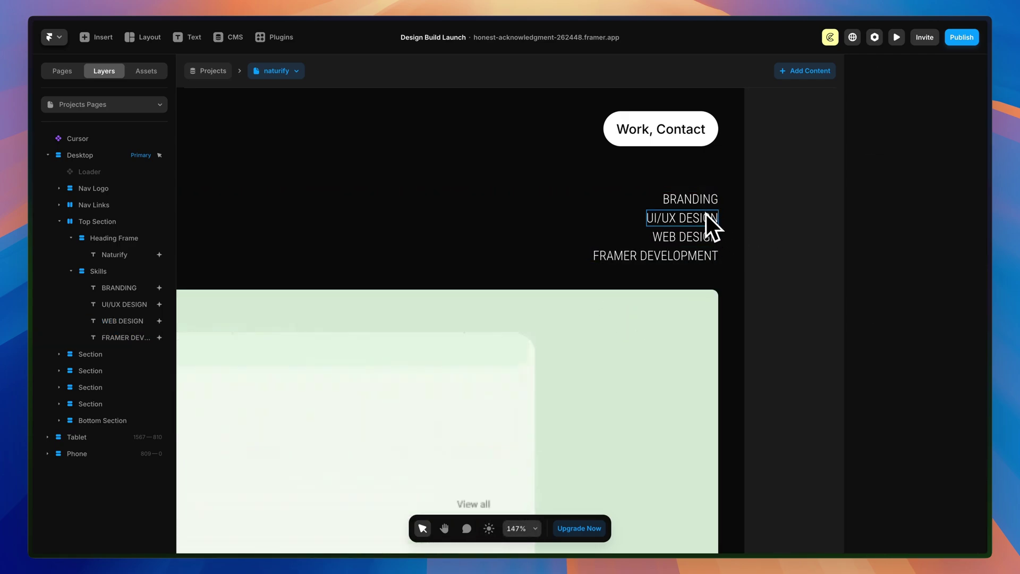
Step: Preview the site with its new animations, then return to the editor
left_click(899, 38)
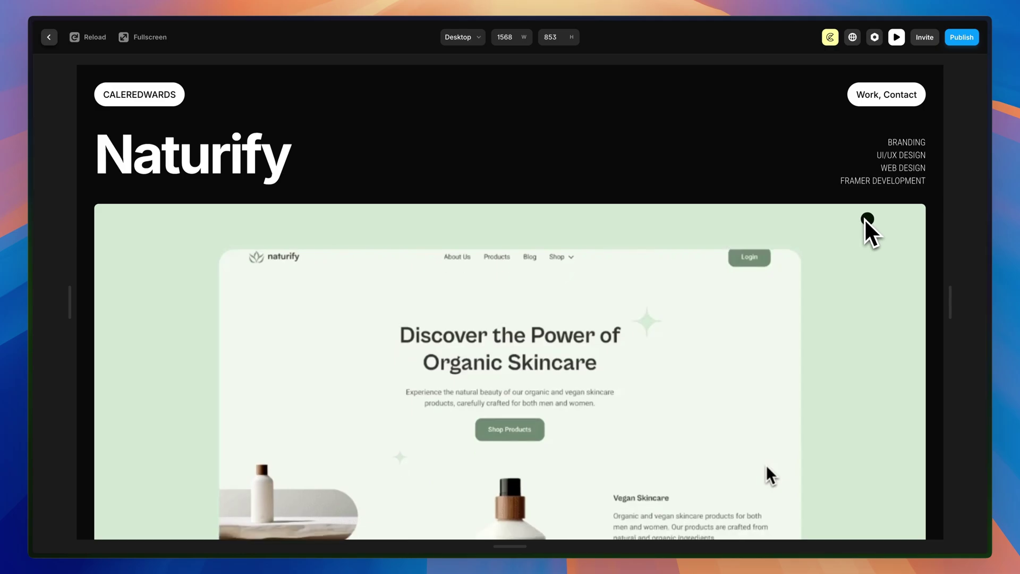
left_click(49, 37)
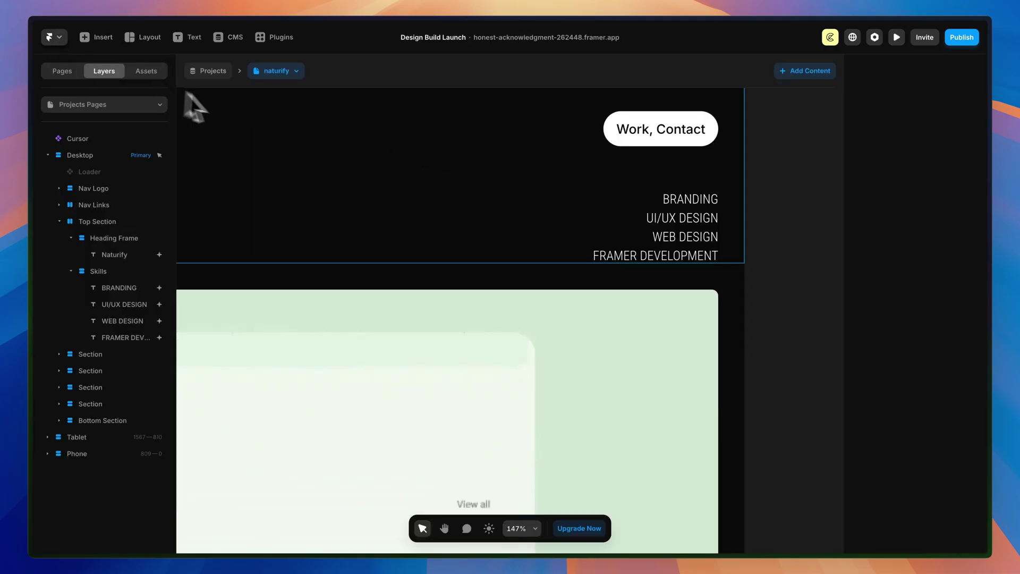
scroll(542, 130, "down", 5)
scroll(710, 186, "left", 5)
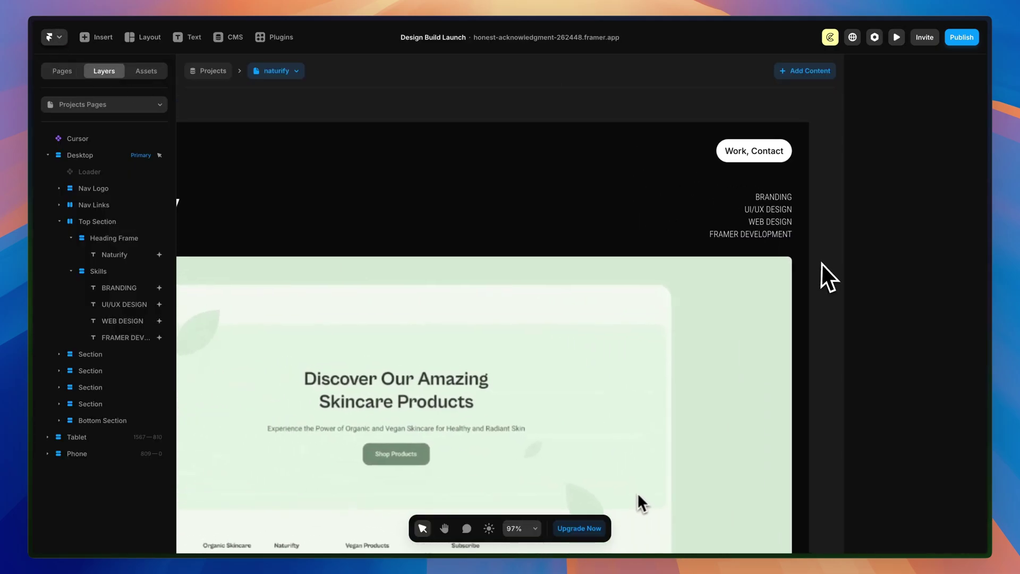
scroll(428, 257, "down", 3)
Step: Set the Projects page's Loader layer back to Visible: Yes and zoom out to the full frame
right_click(91, 171)
mouse_move(139, 320)
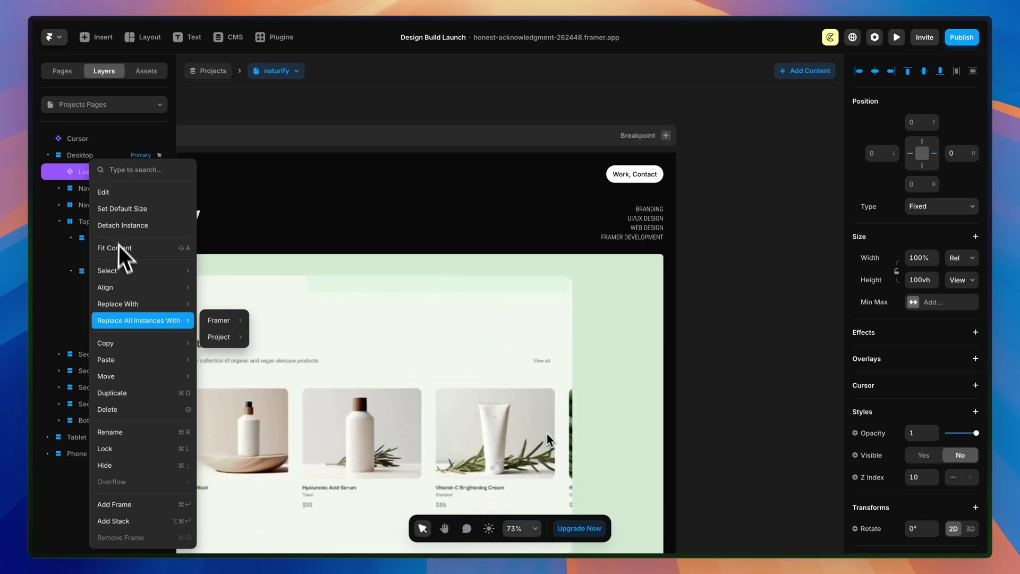
left_click(106, 467)
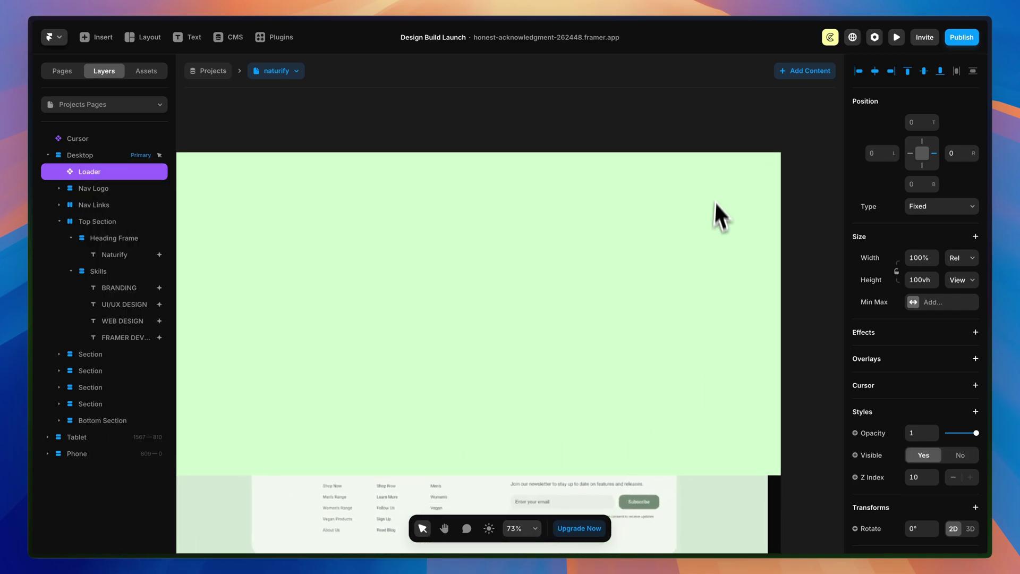
key("super+minus")
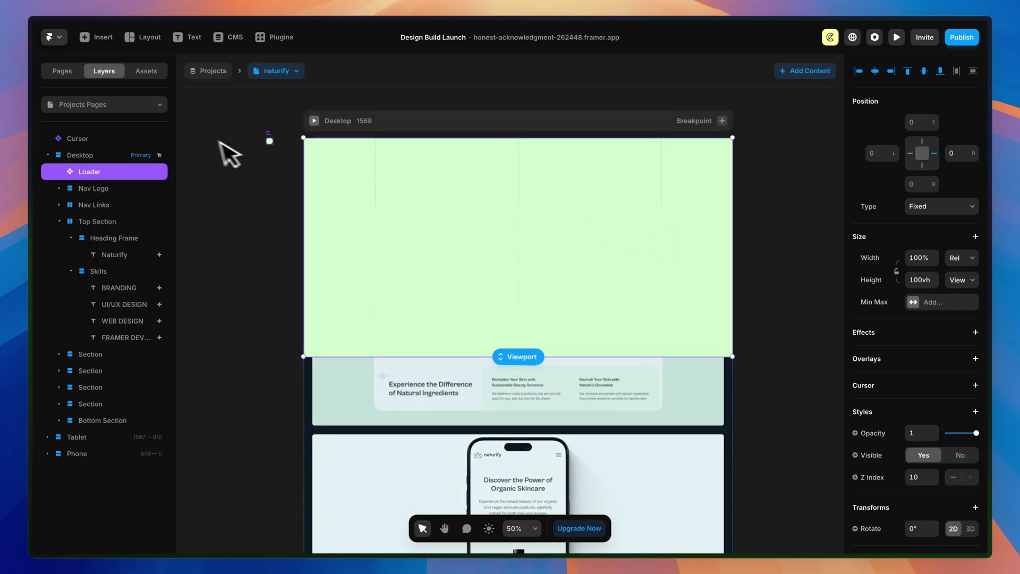
left_click(118, 104)
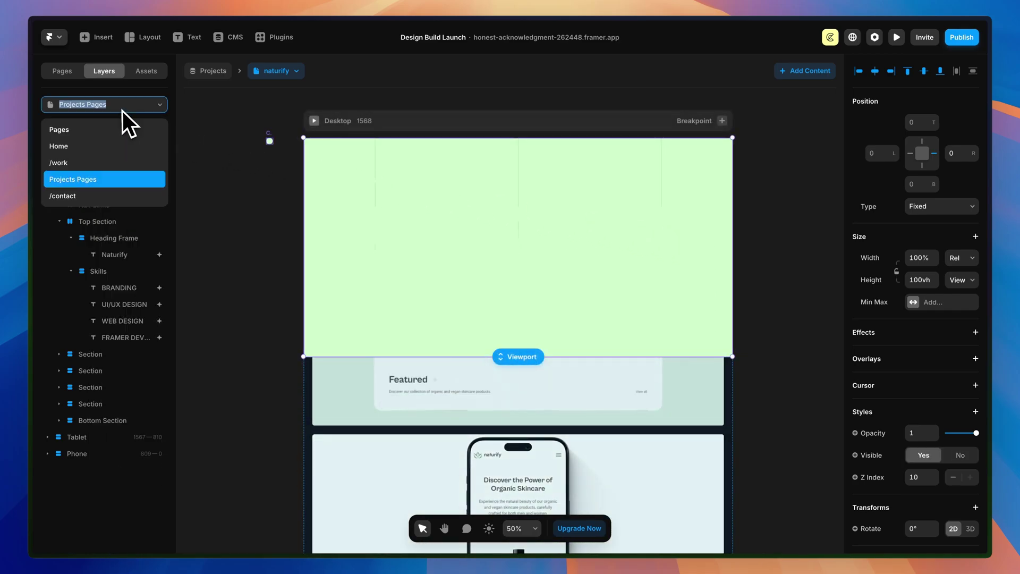
Step: On the /contact page, add an Appear effect to the [Contact] heading
left_click(67, 197)
left_click(425, 304)
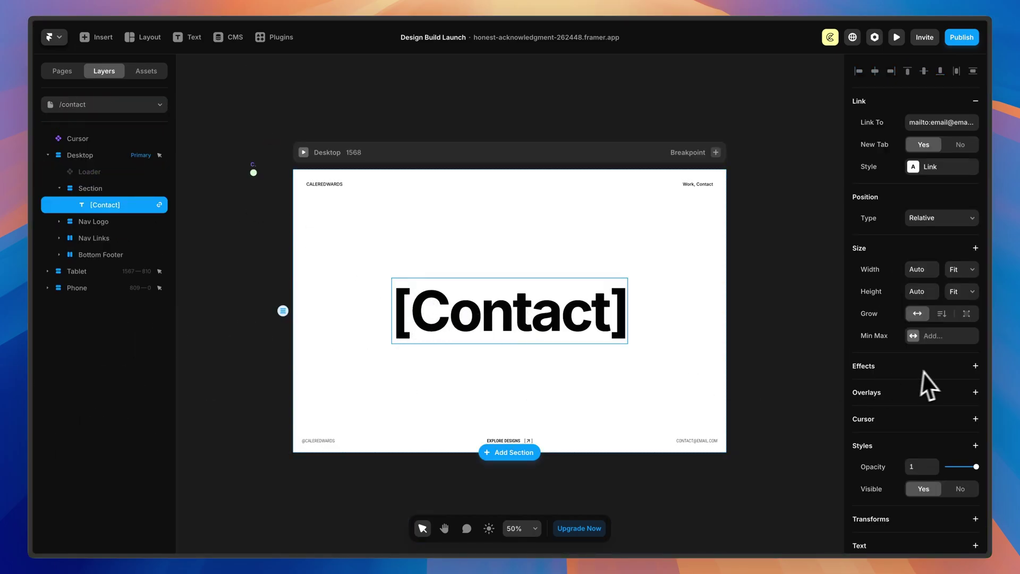
left_click(976, 366)
left_click(925, 213)
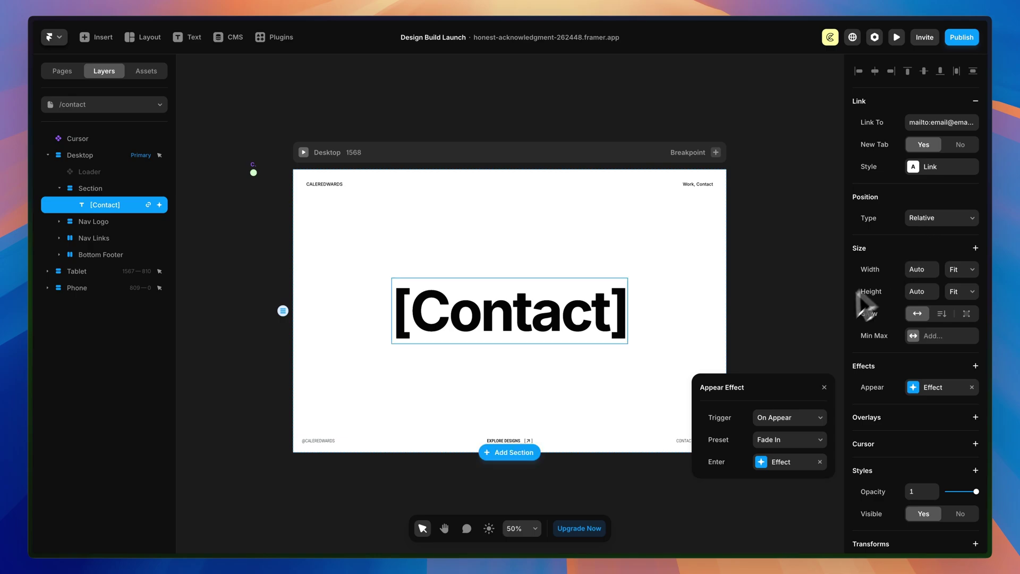
Step: Give the heading's appear an enter offset and an Ease Out transition, 0.7 s with 1.1 s delay
left_click(776, 462)
left_click(802, 506)
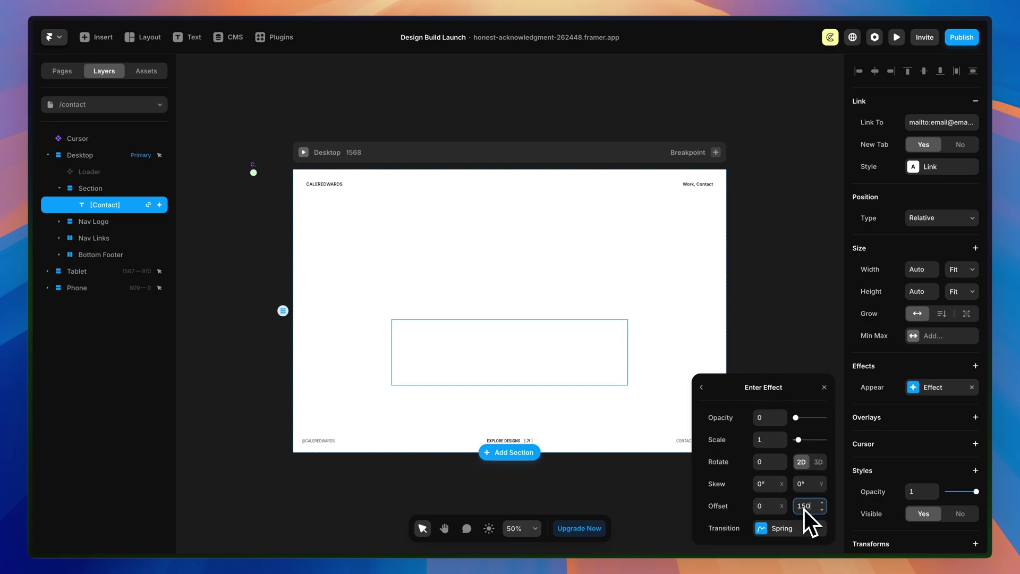
left_click(776, 527)
left_click(737, 348)
left_click(782, 440)
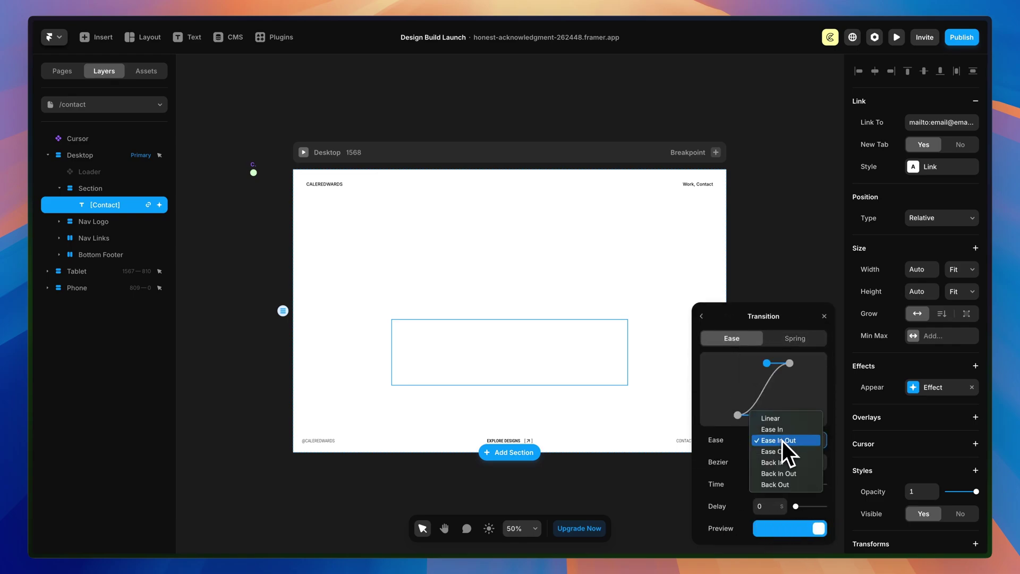
left_click(782, 451)
left_click(775, 490)
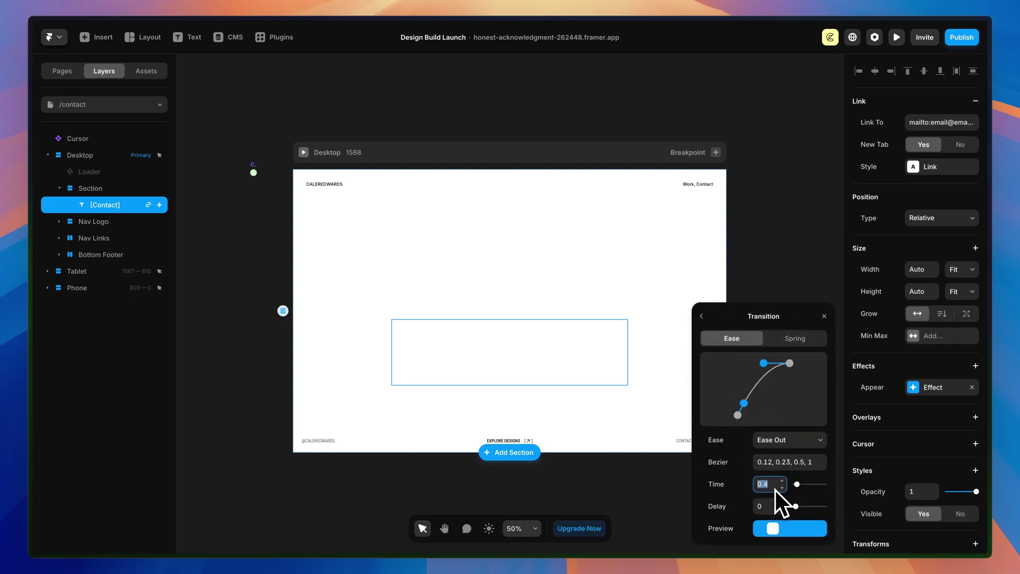
type("0.7")
key("Tab")
type("1.")
type("1")
left_click(786, 224)
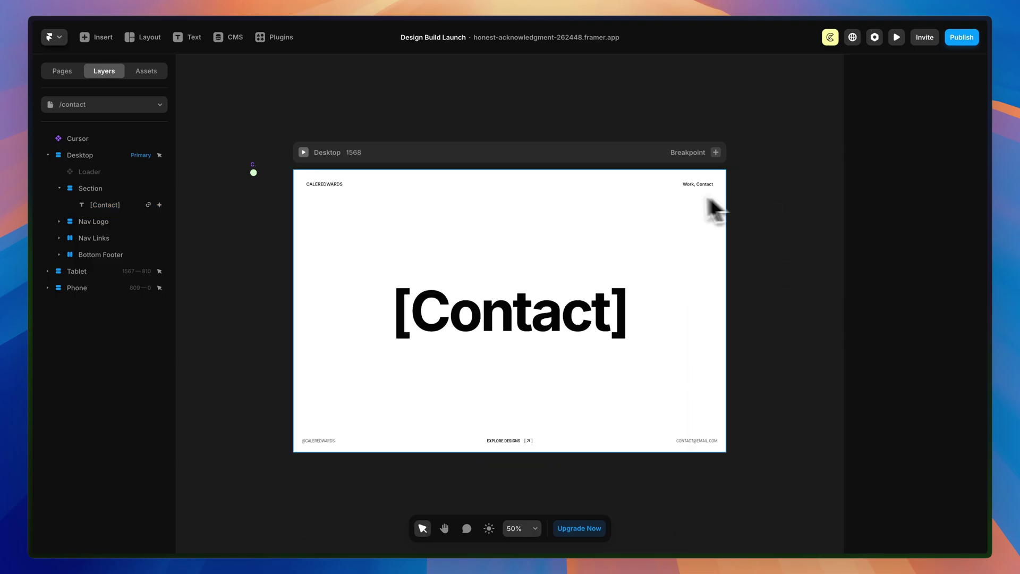
Step: Make the Loader layer visible on the /contact page
right_click(80, 171)
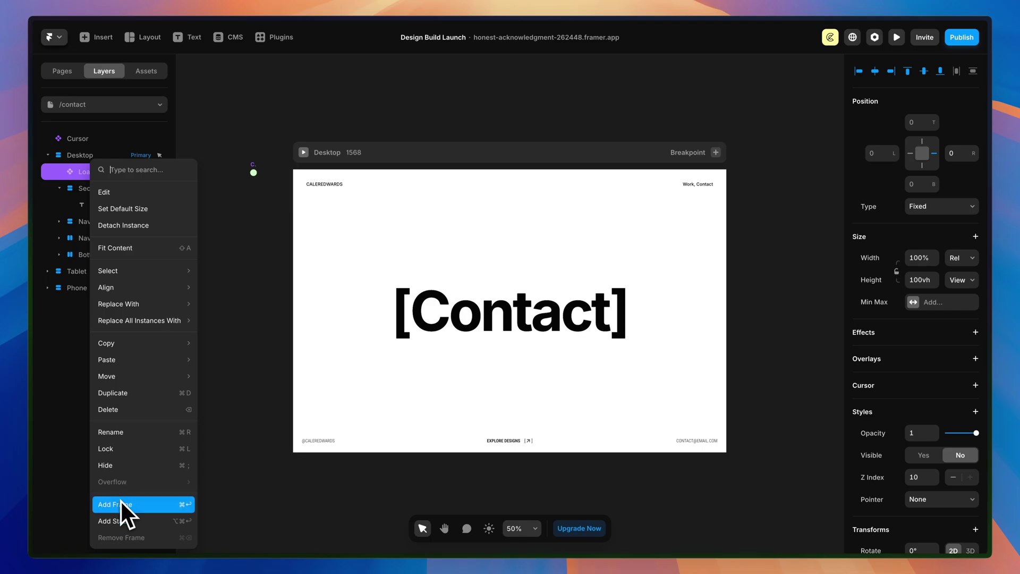
left_click(114, 466)
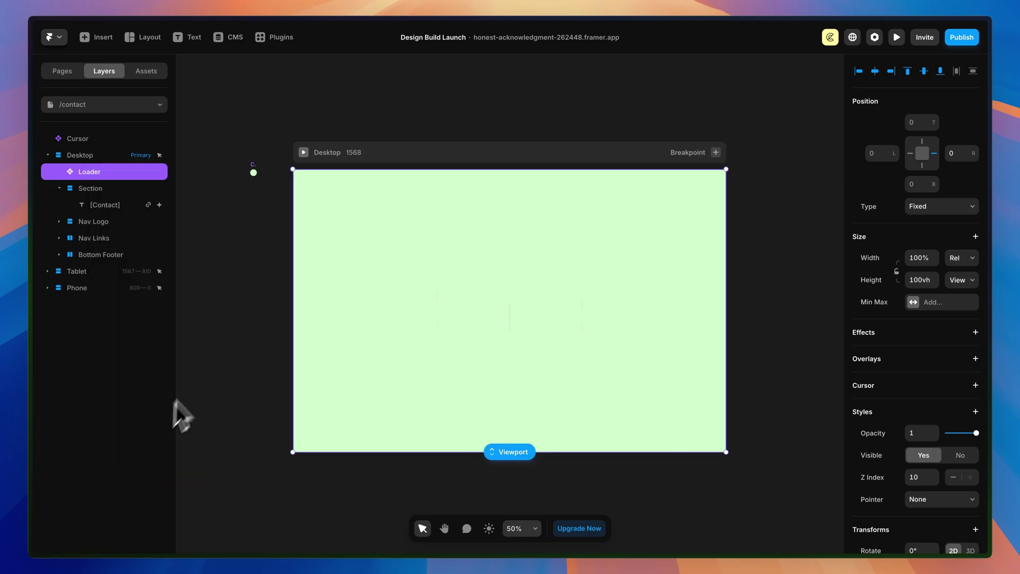
left_click(409, 126)
scroll(420, 85, "down", 1)
left_click(102, 105)
Step: Paste the Smooth Scroll component onto the Home page and move it to the top of the layers
left_click(66, 129)
scroll(786, 215, "down", 2)
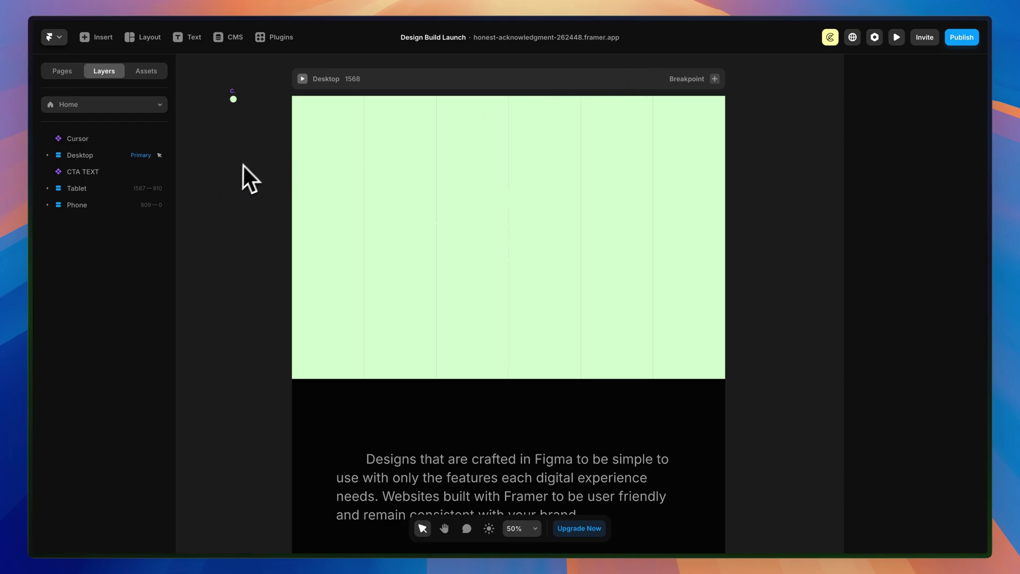
key("super+v")
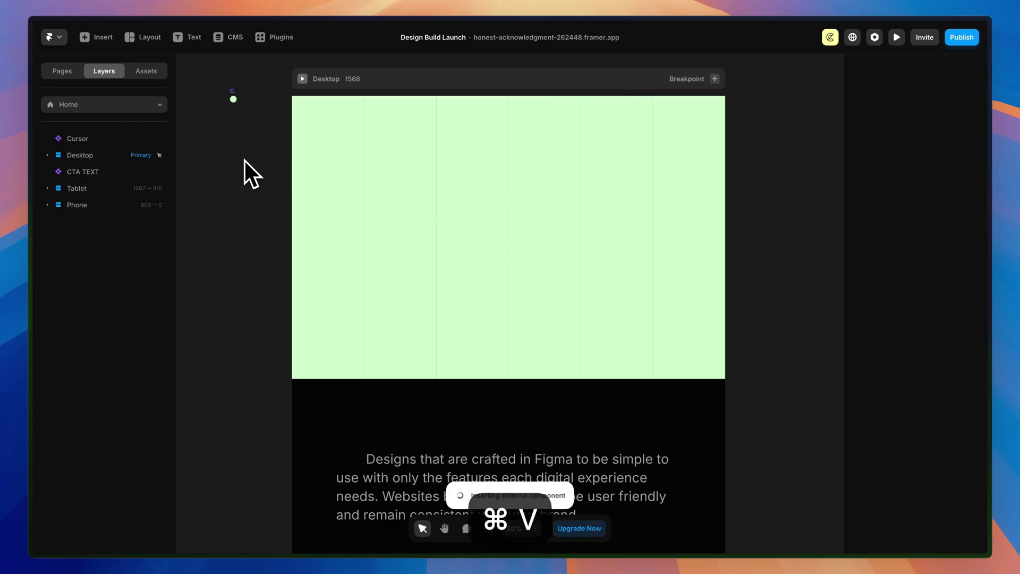
left_click_drag(106, 336, 99, 186)
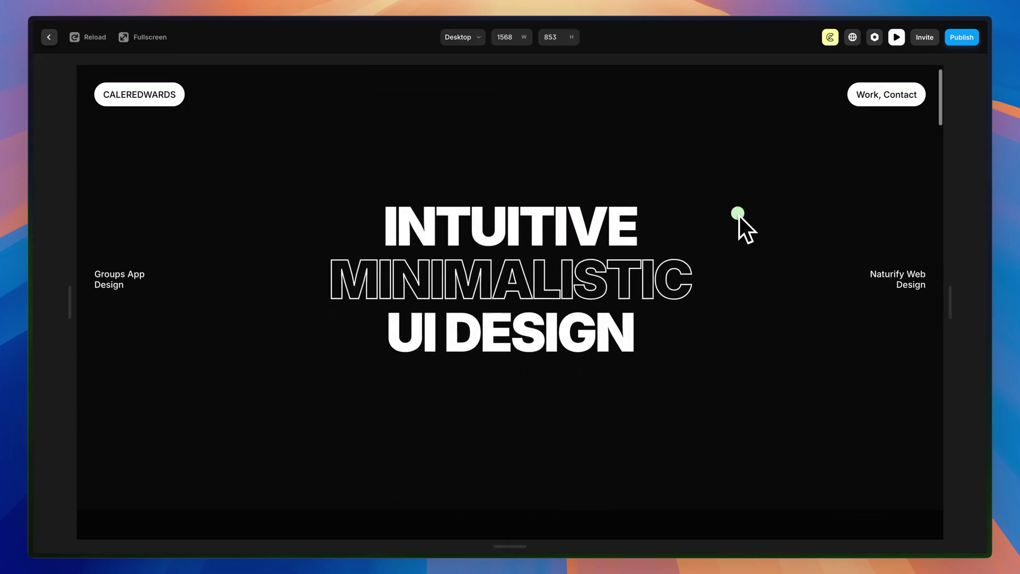
scroll(738, 215, "down", 5)
scroll(739, 215, "down", 3)
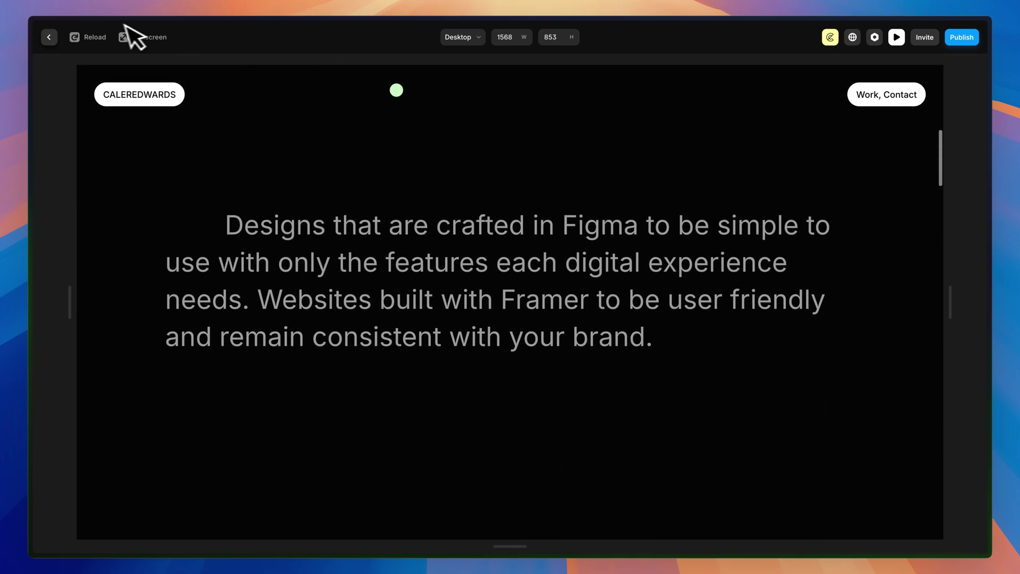
left_click(49, 36)
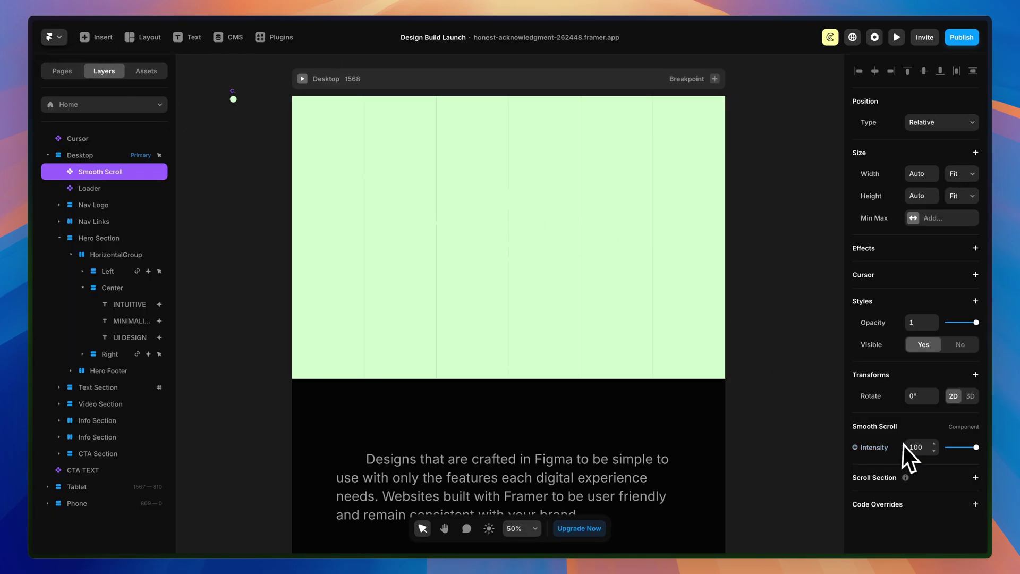
left_click(923, 448)
type("5")
left_click(110, 177)
key("super+c")
left_click(95, 109)
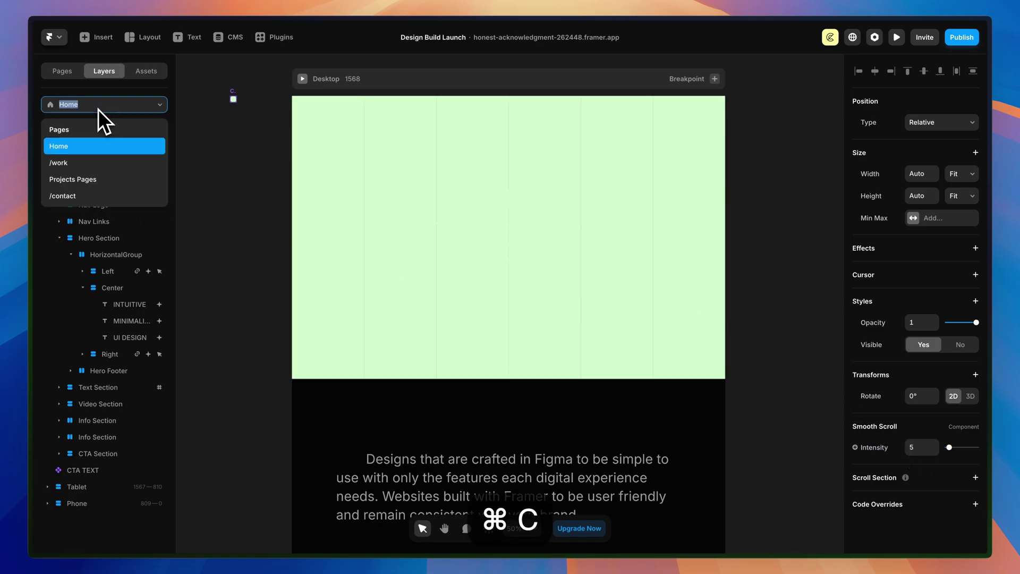
left_click(69, 159)
left_click(48, 154)
key("super+v")
left_click_drag(88, 243, 89, 170)
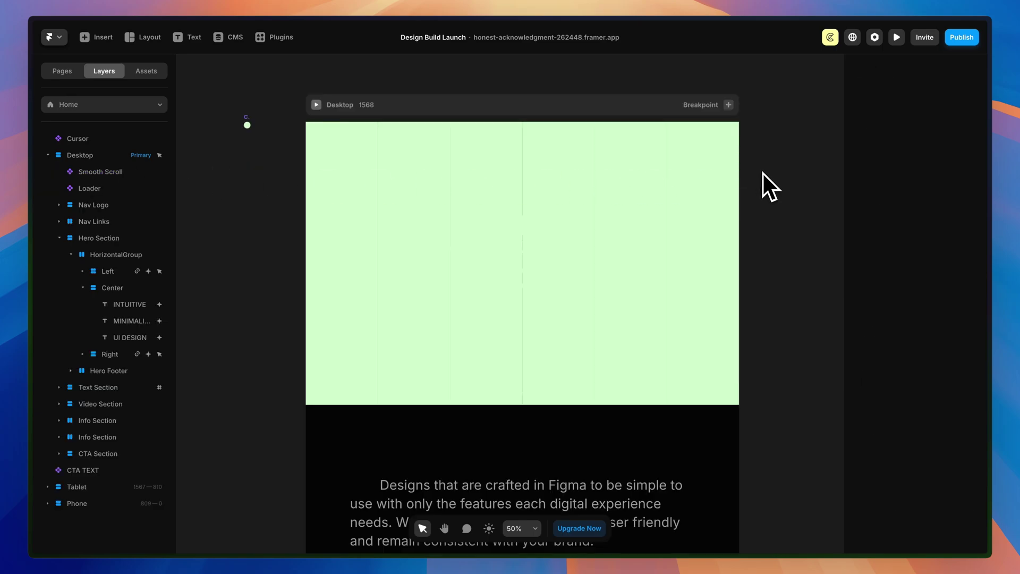
Step: Open Site Settings and look over the General title, description and Site Images options
left_click(876, 38)
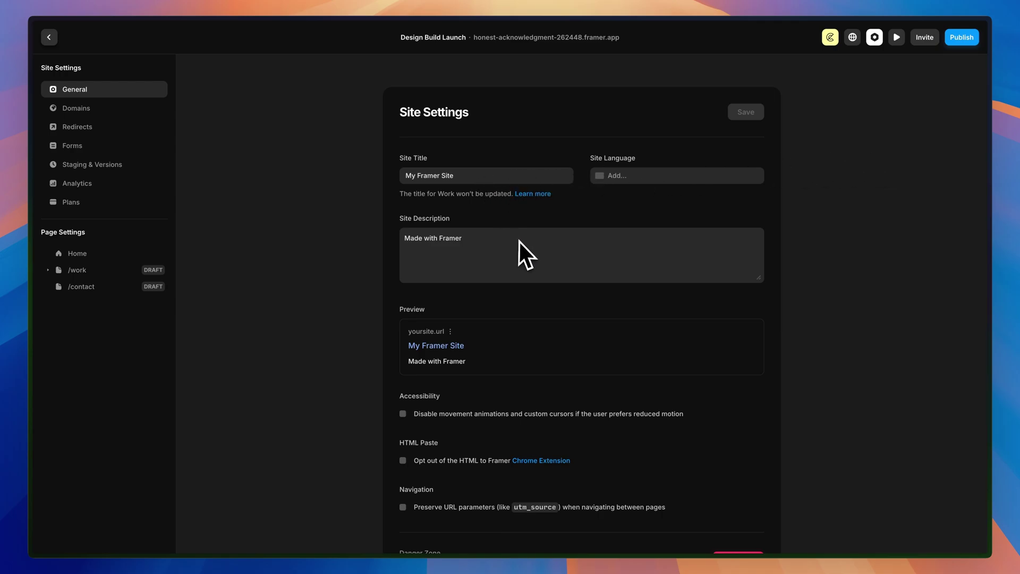
scroll(521, 243, "down", 5)
scroll(600, 311, "down", 5)
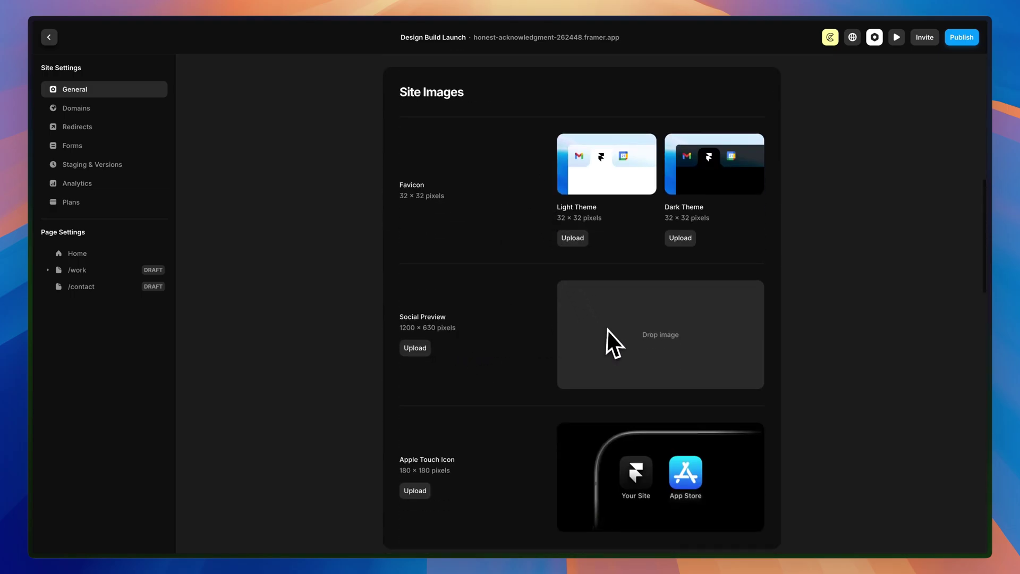
scroll(585, 334, "down", 4)
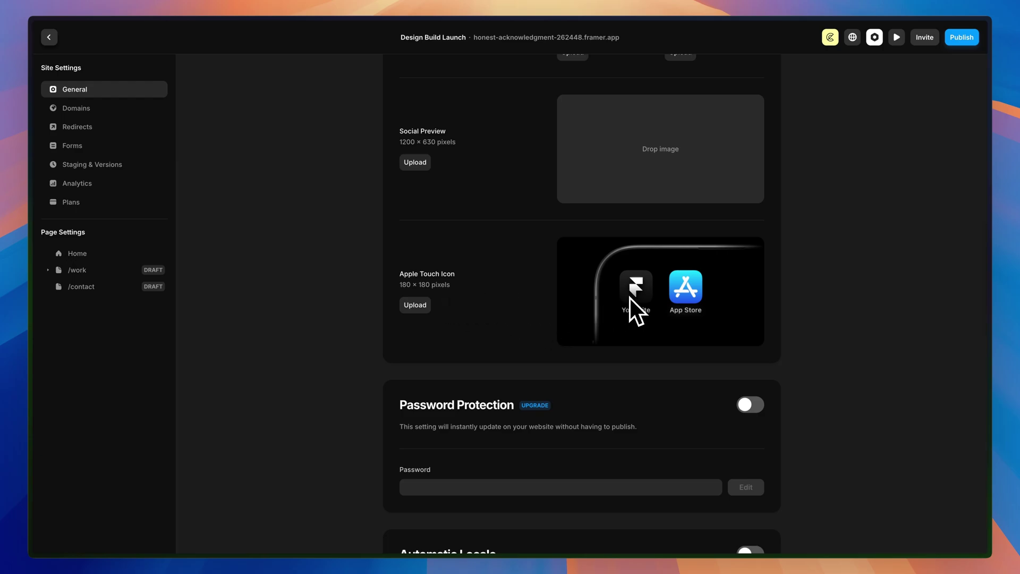
scroll(629, 297, "down", 2)
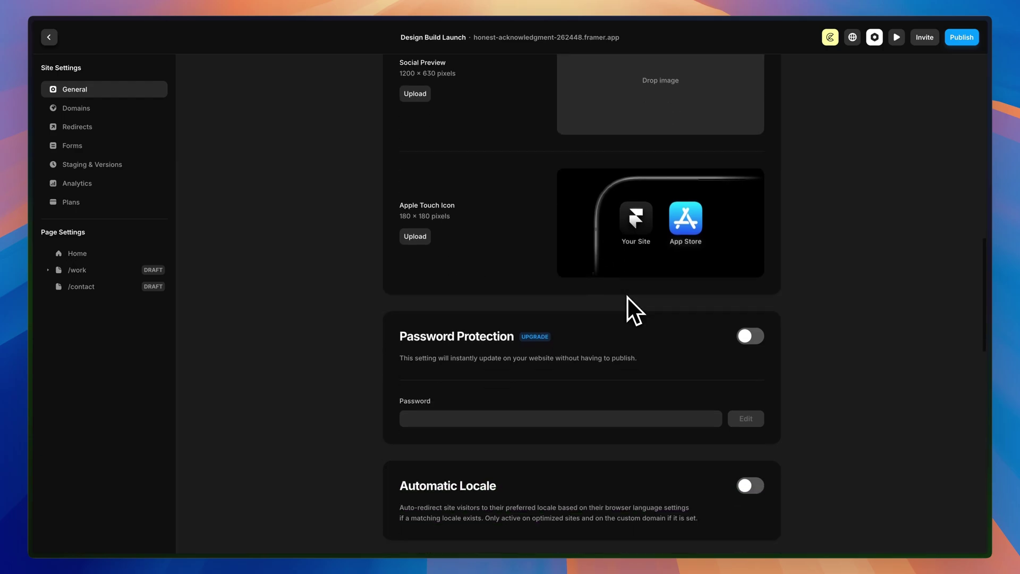
scroll(628, 297, "up", 6)
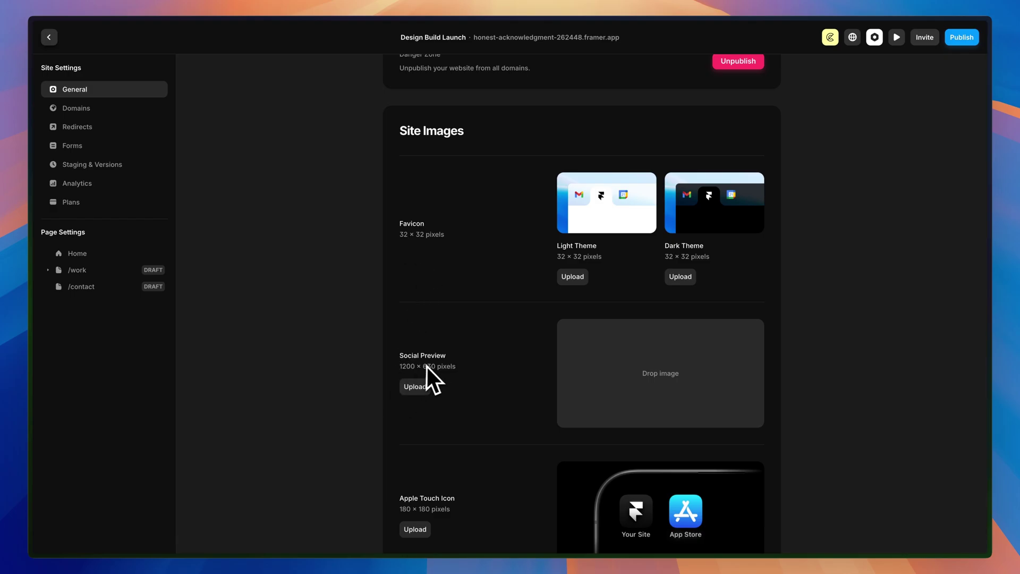
scroll(429, 367, "down", 6)
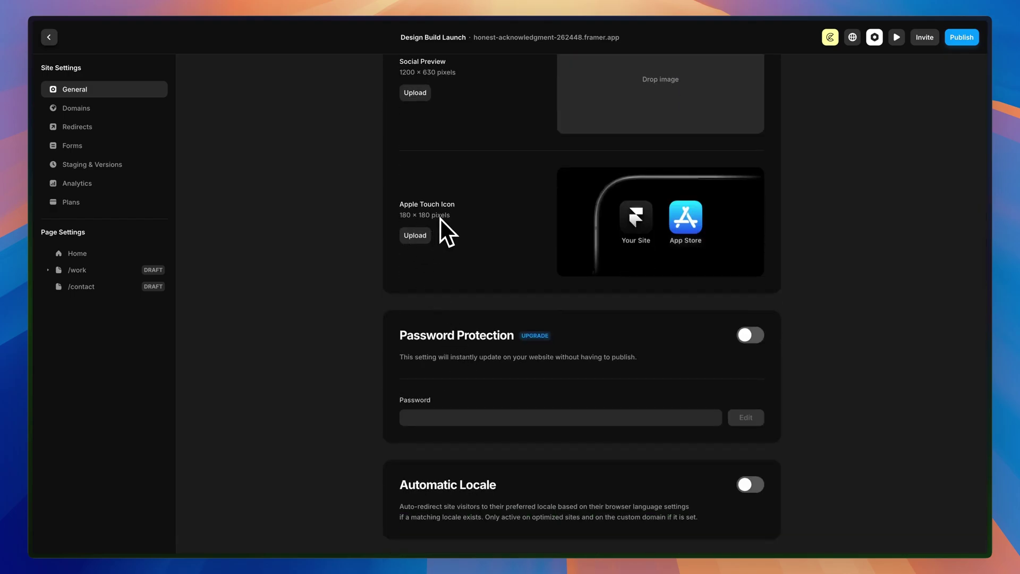
scroll(475, 225, "up", 4)
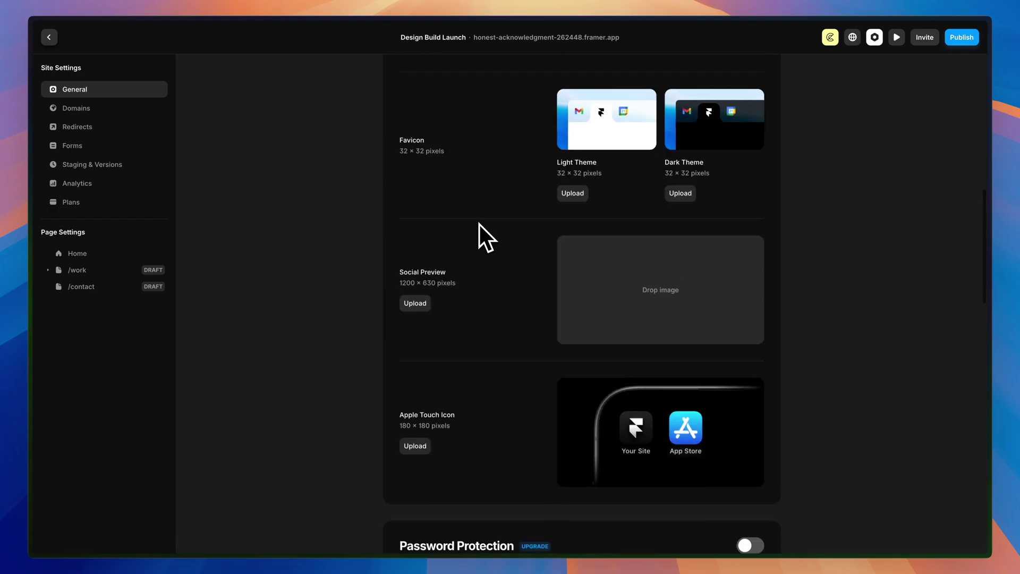
scroll(479, 231, "up", 10)
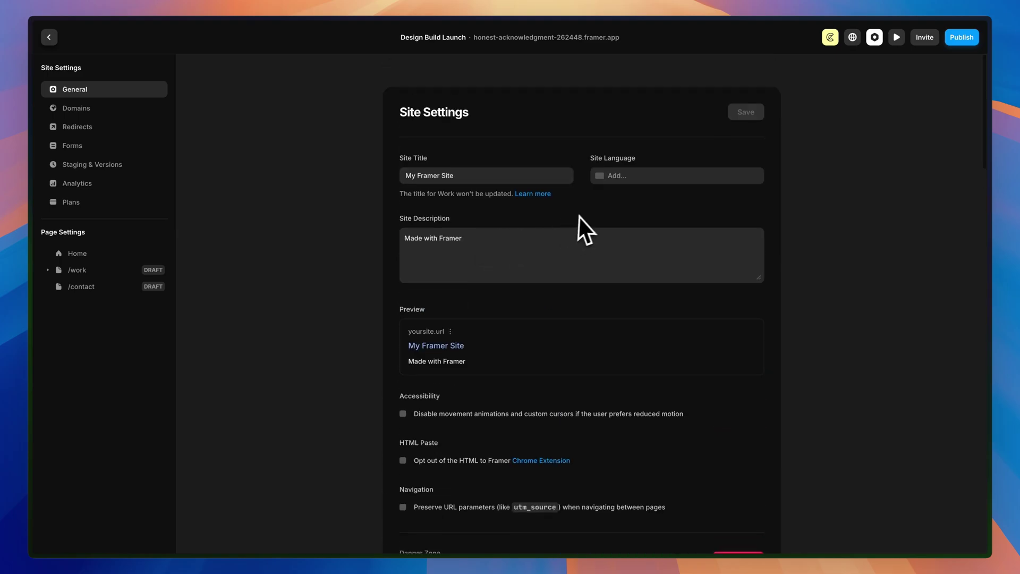
Step: Title the site with the designer's name and UI Designer, add a portfolio description, set language to English
left_click(489, 177)
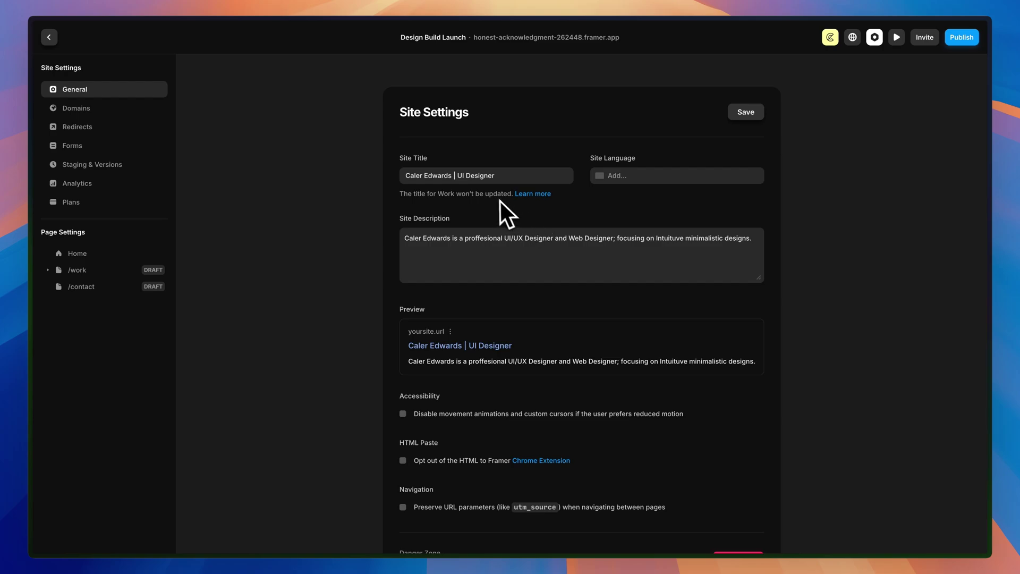
left_click(630, 177)
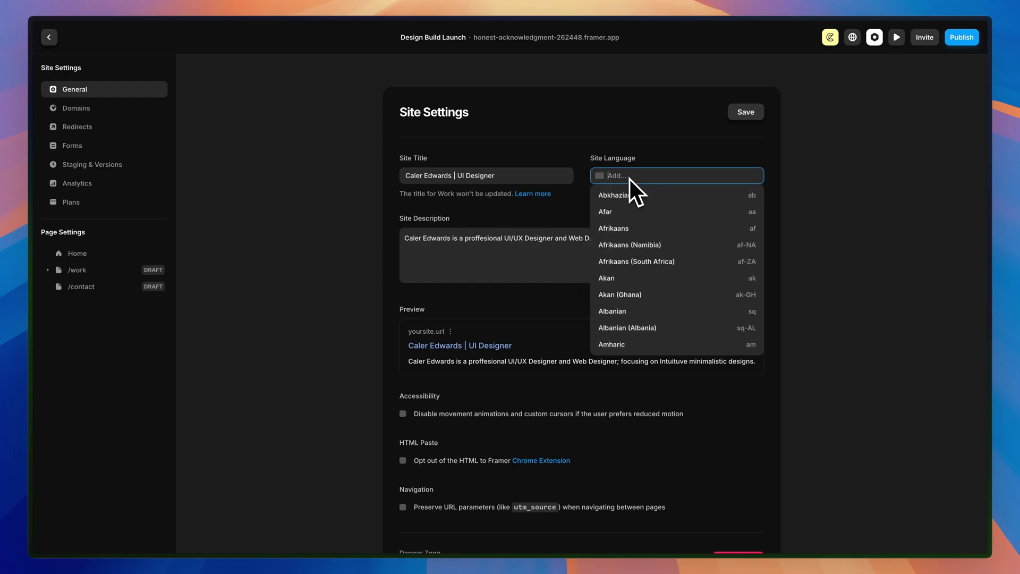
left_click(375, 193)
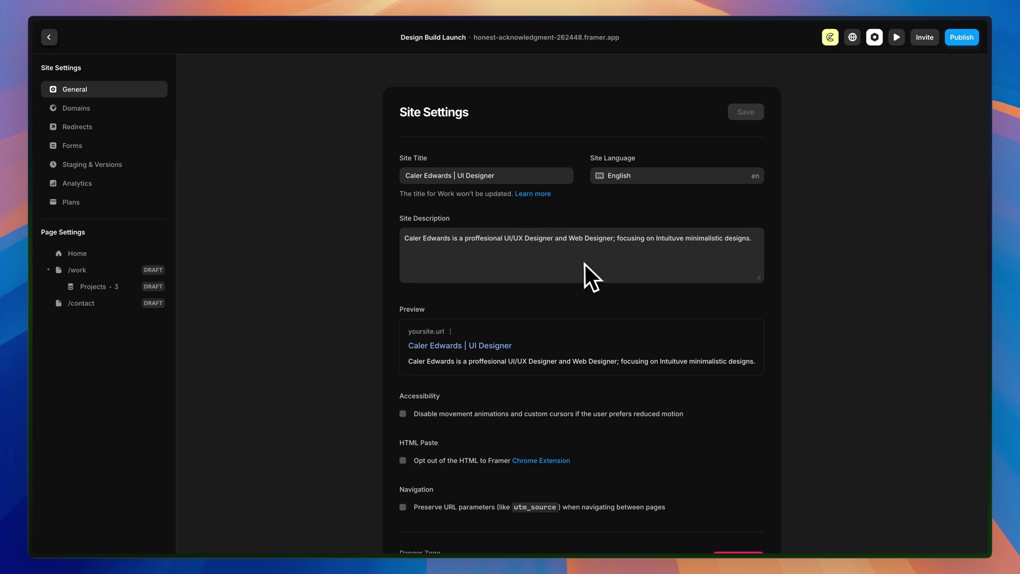
Step: Inspect the Title and description fields of the Home, /work and Projects CMS page settings
left_click(77, 258)
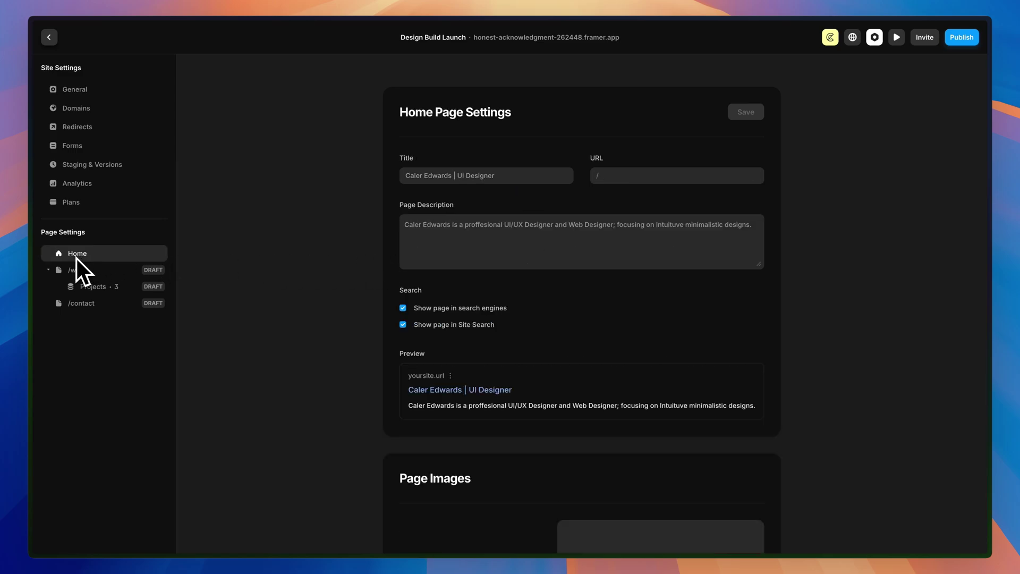
left_click(493, 179)
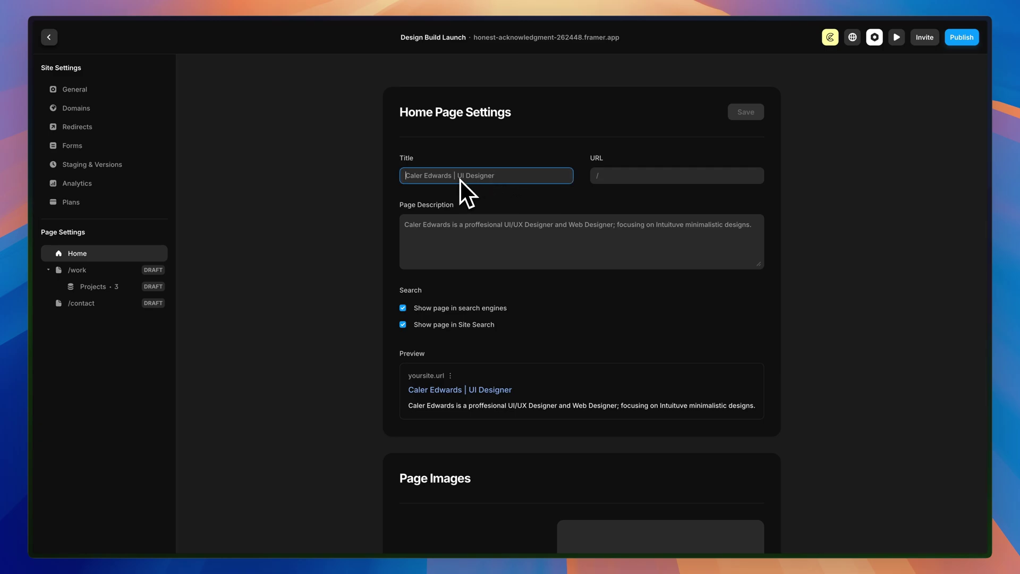
left_click(85, 272)
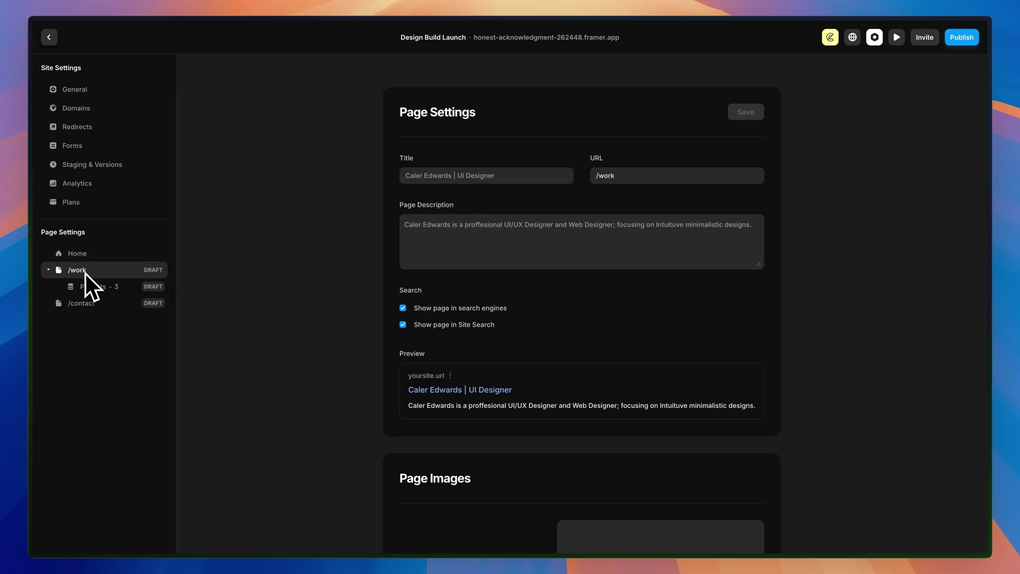
left_click(89, 286)
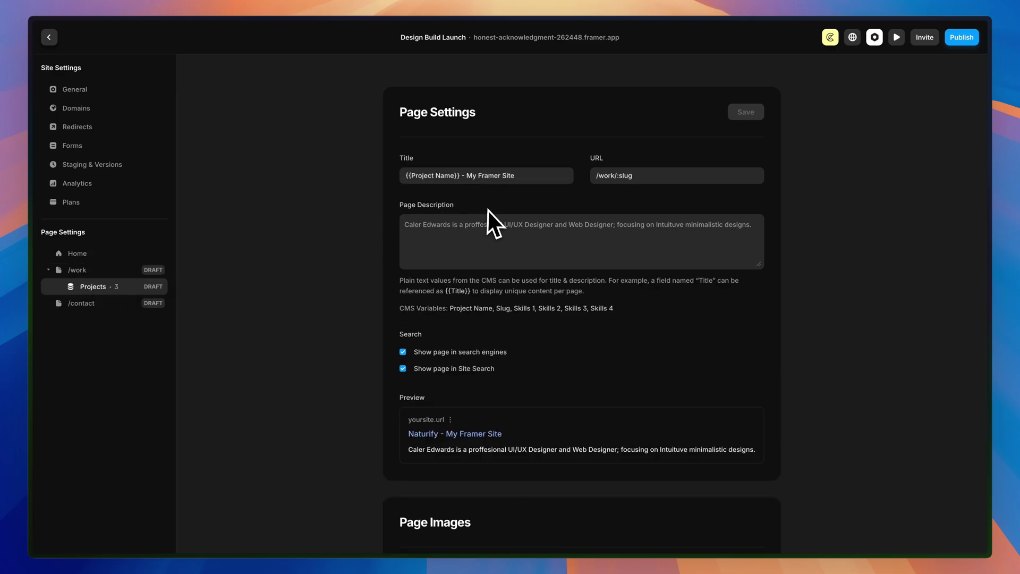
left_click_drag(406, 178, 534, 177)
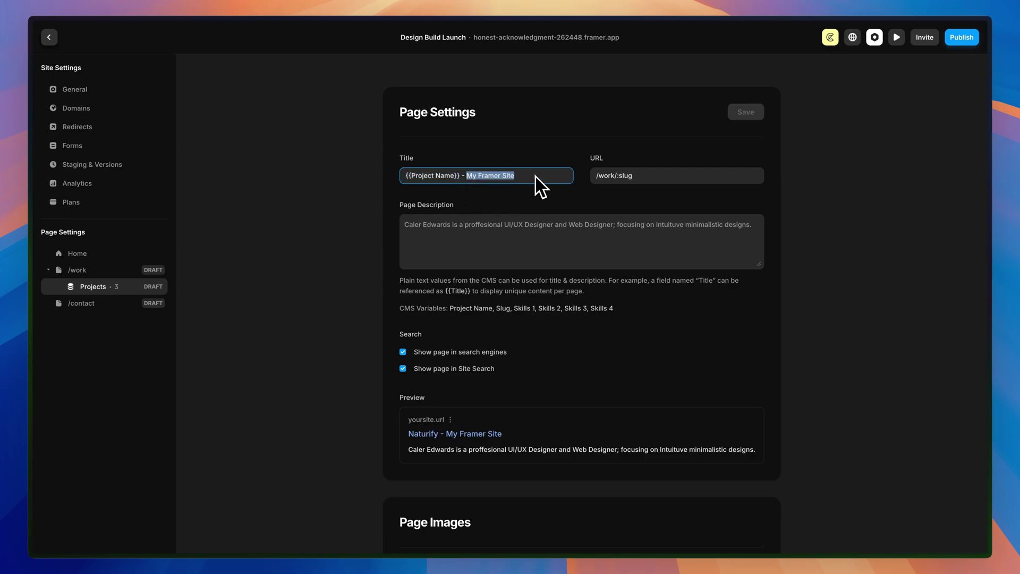
left_click(449, 231)
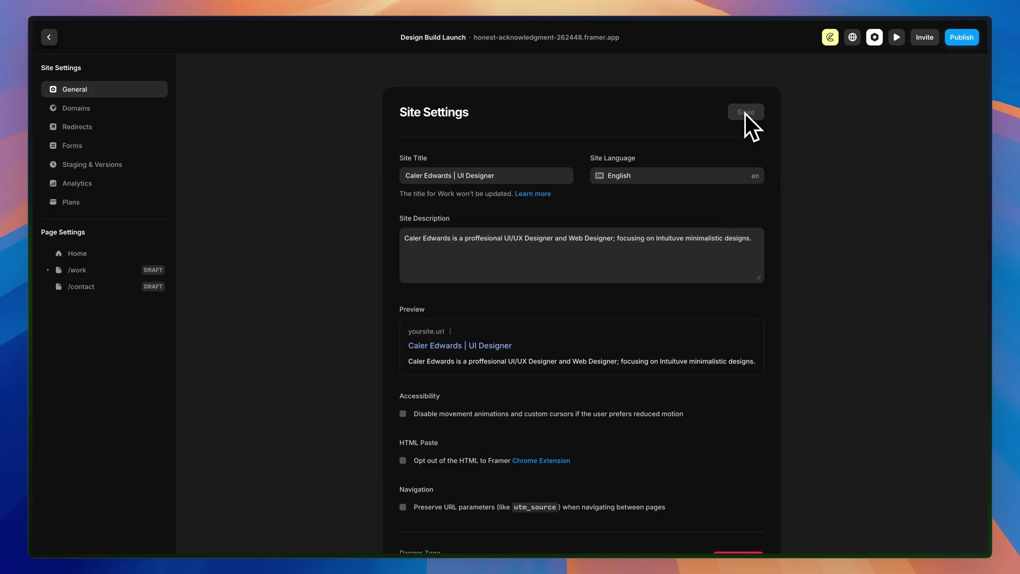
Step: Publish the site update and confirm in Domains that it is published and optimized
left_click(966, 38)
left_click(898, 120)
left_click(68, 121)
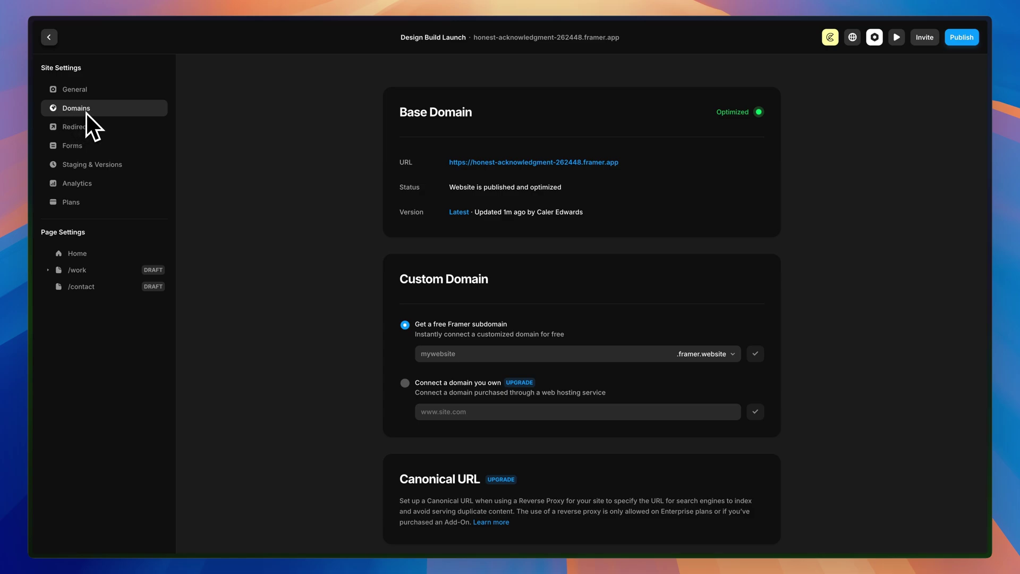
scroll(223, 139, "down", 1)
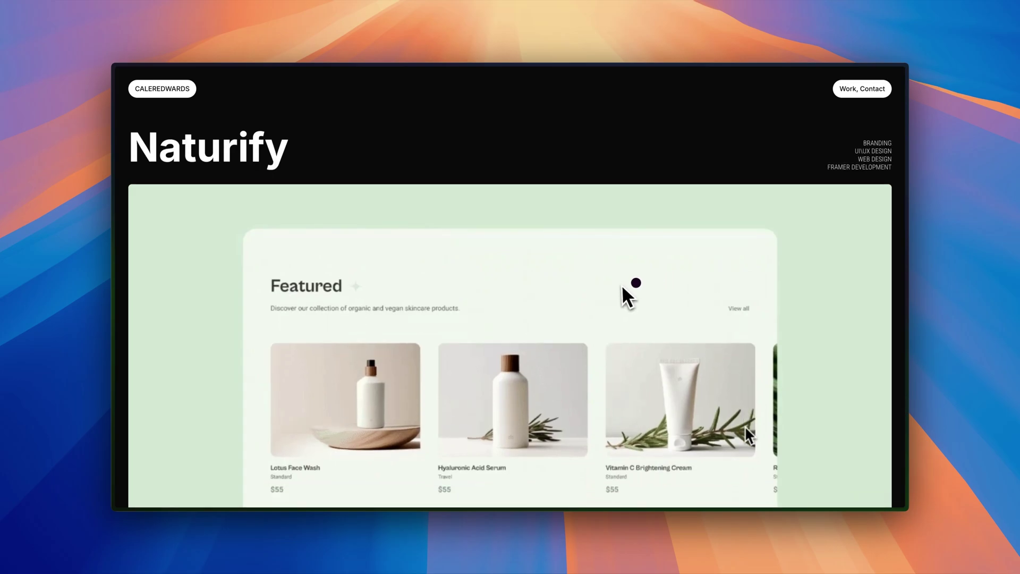
Step: Go from the Naturify page's footer to the next project, Groups, via VIEW PROJECT
scroll(620, 291, "down", 5)
scroll(618, 286, "down", 10)
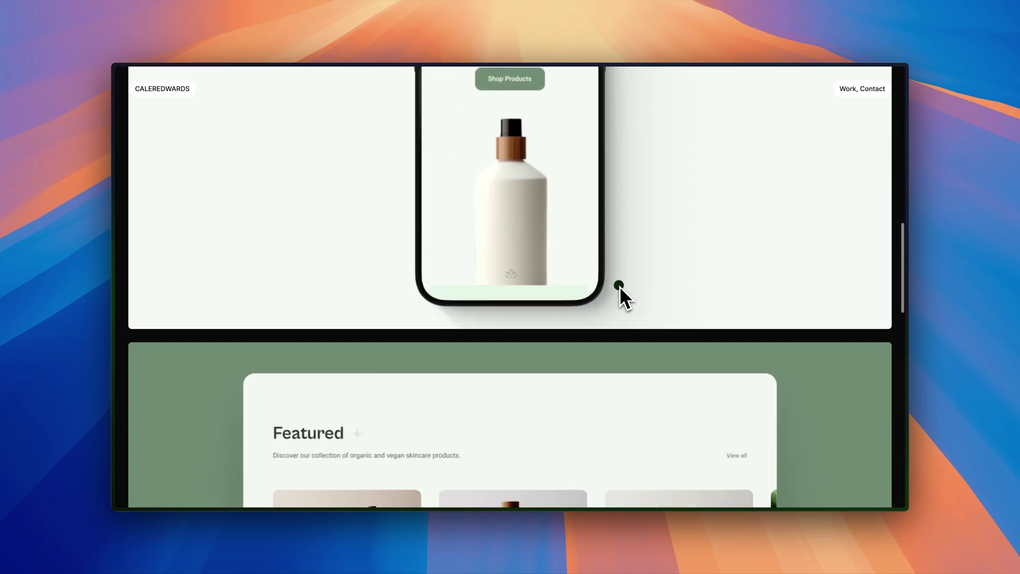
scroll(619, 286, "down", 10)
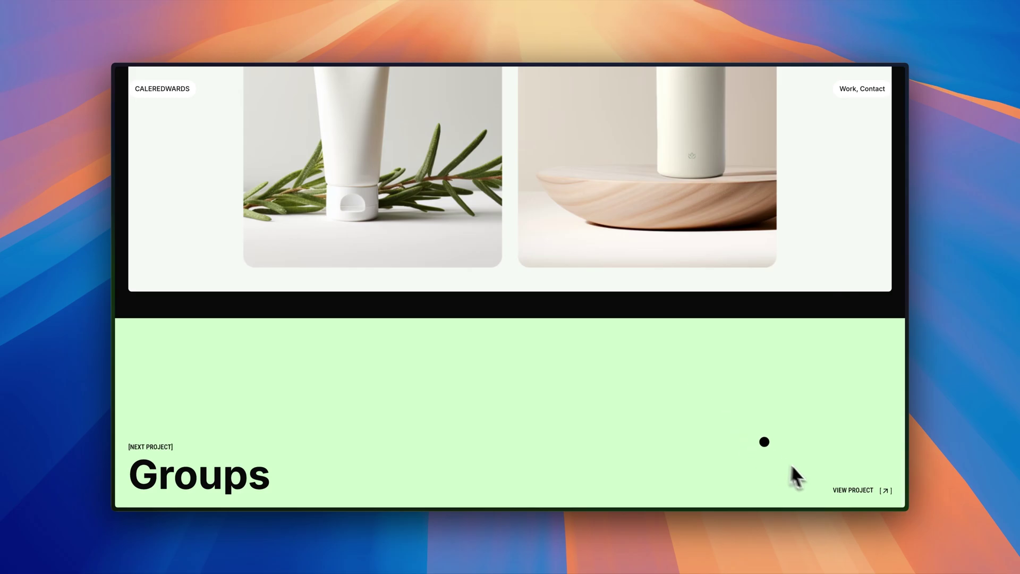
left_click(841, 489)
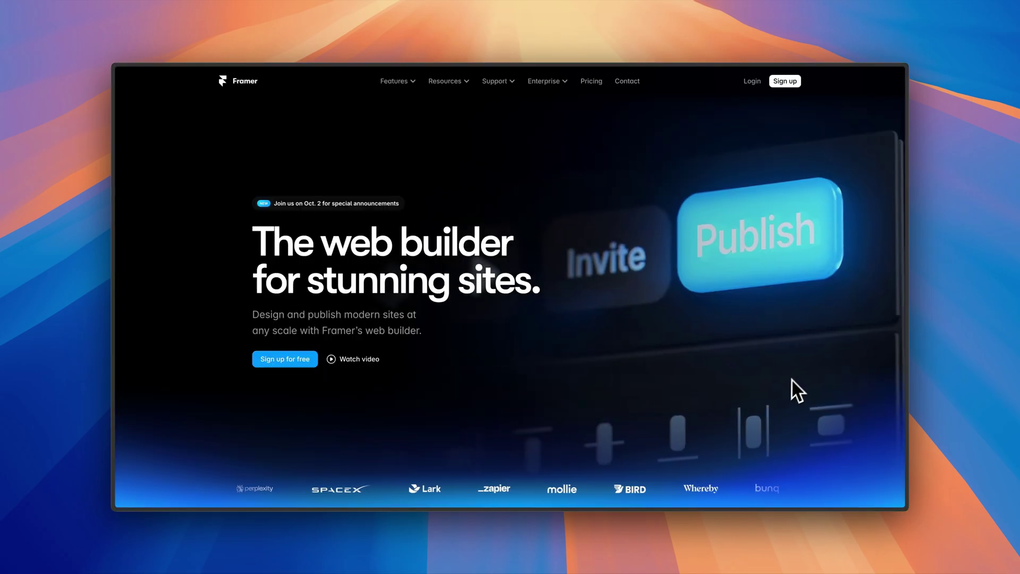
scroll(794, 374, "down", 2)
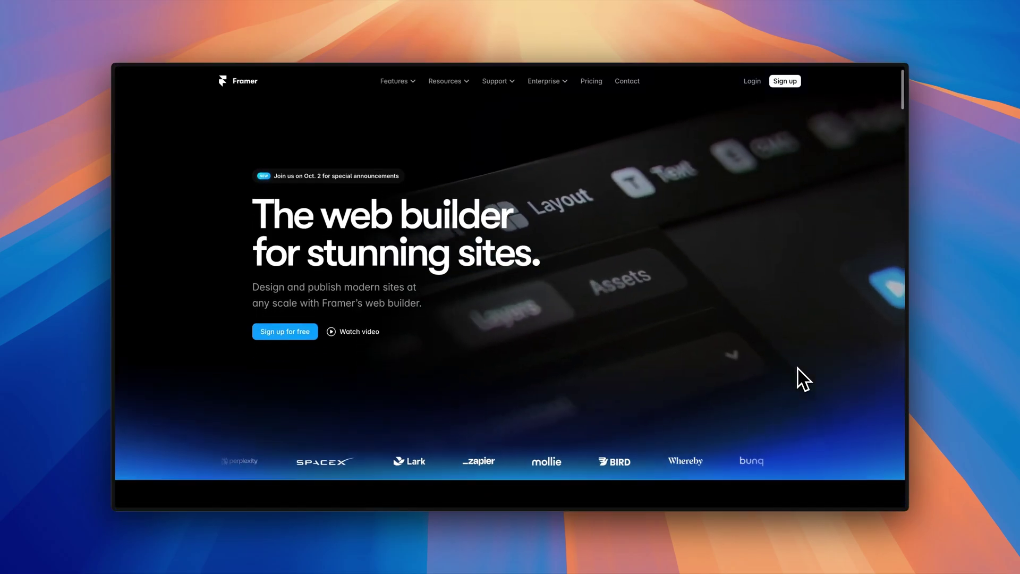
scroll(804, 379, "down", 10)
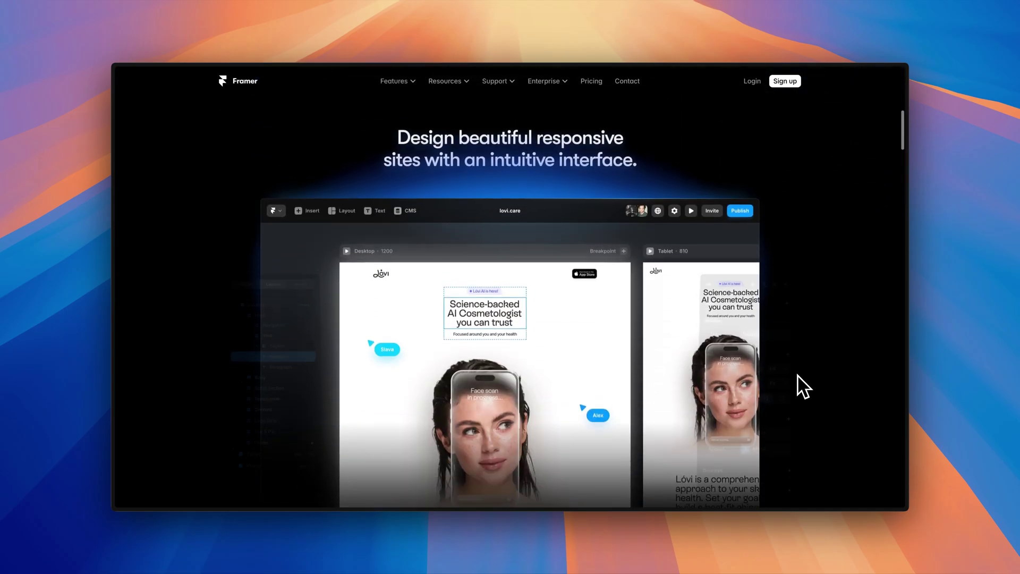
scroll(798, 376, "down", 10)
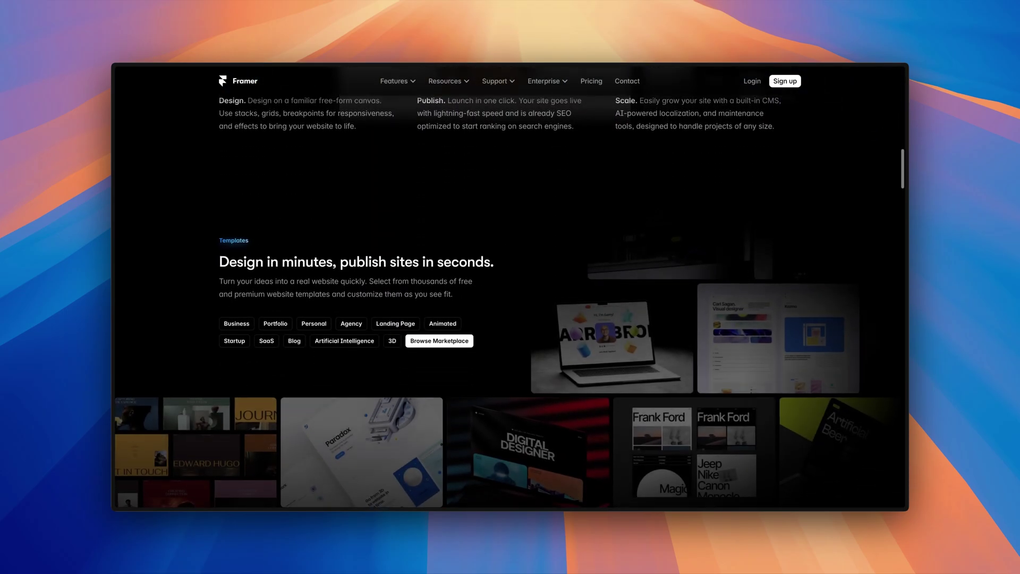
scroll(510, 287, "down", 5)
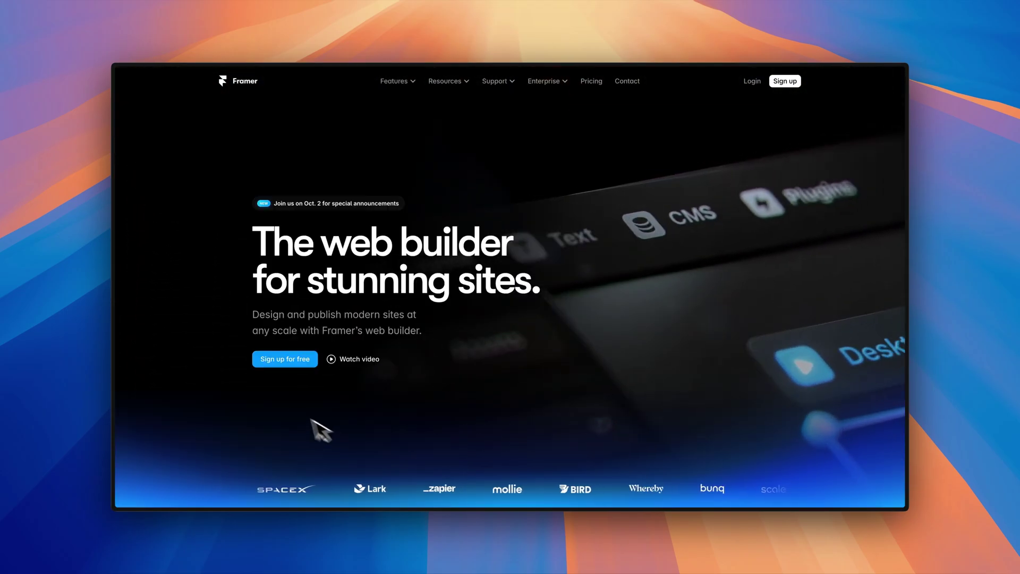